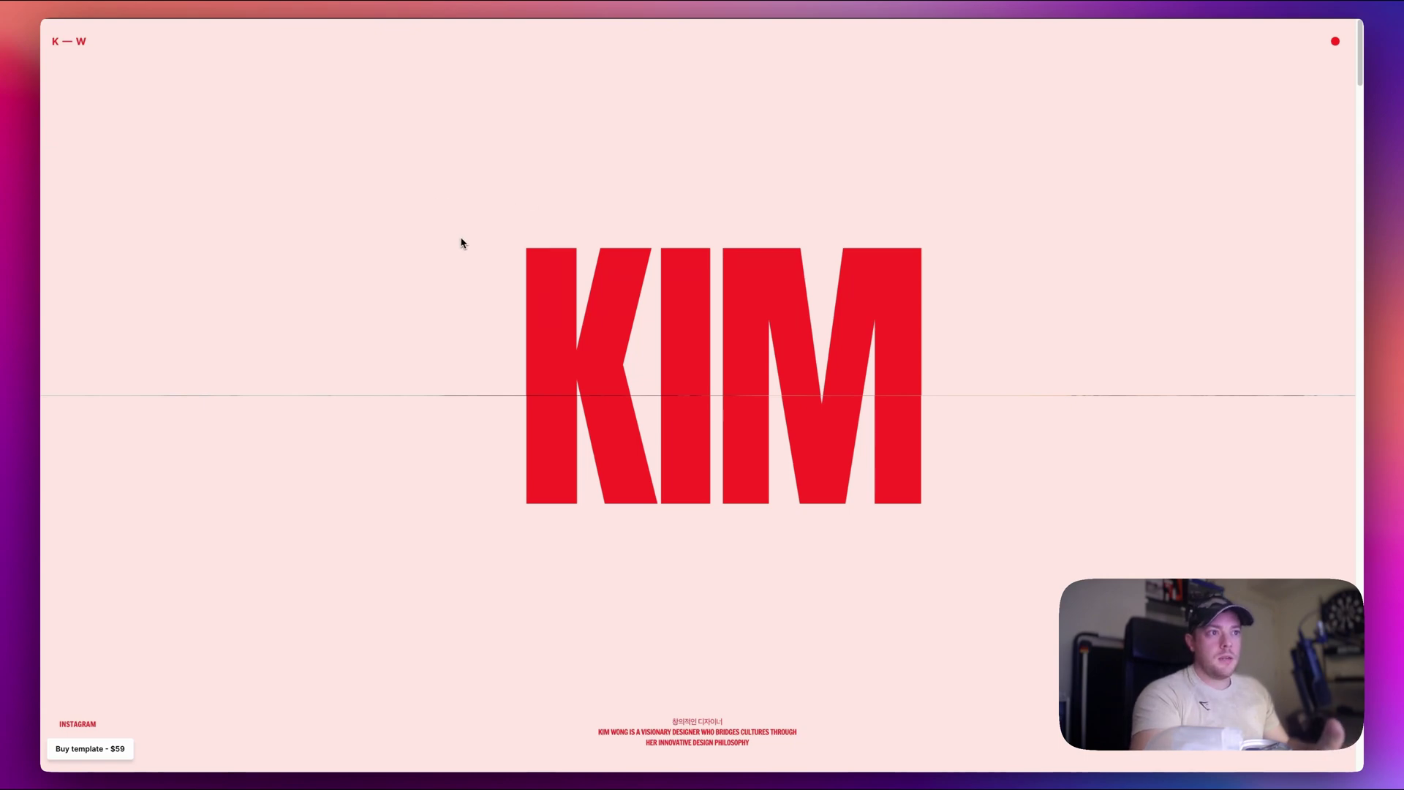
Step: Scroll through the Split Section page in the WordPress editor to review it
scroll(460, 238, "down", 5)
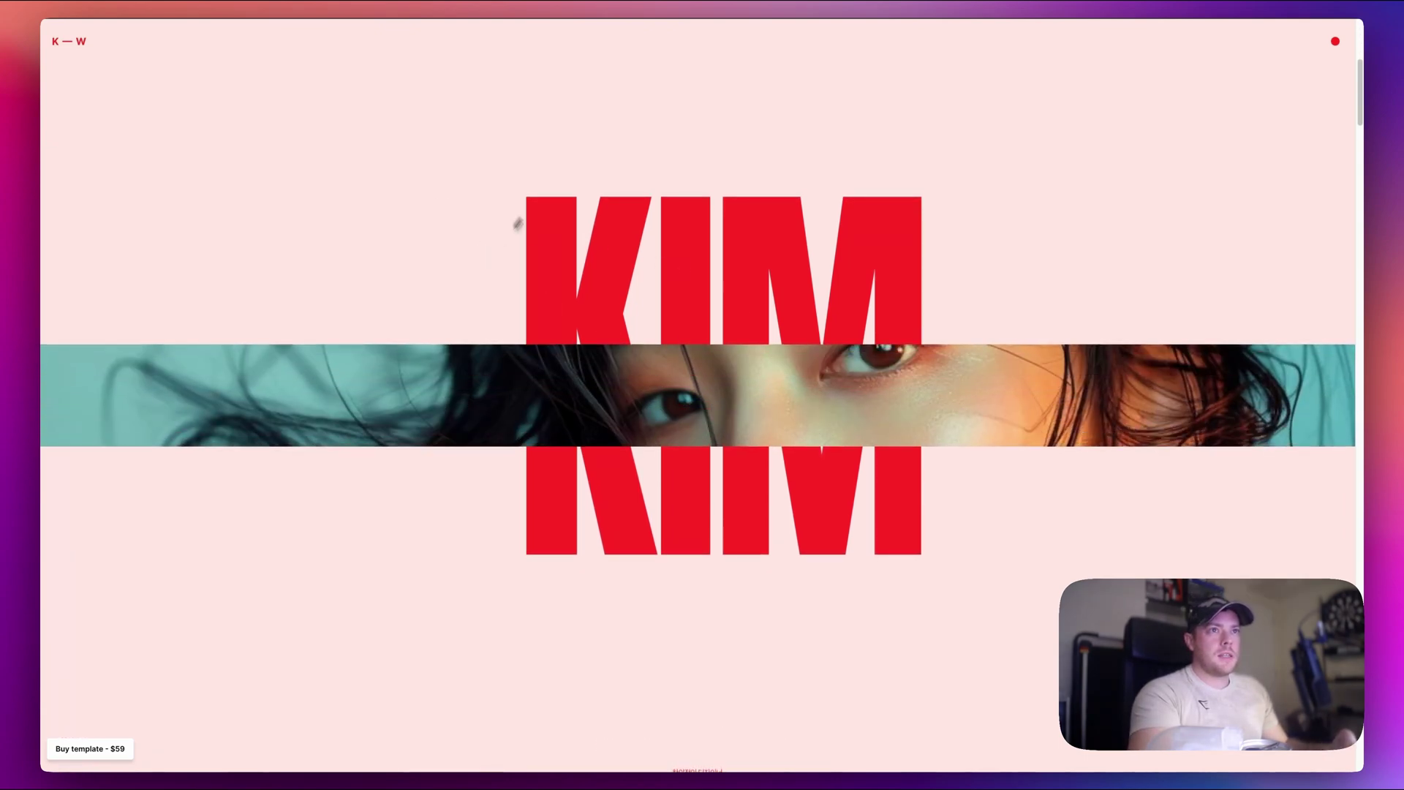
scroll(436, 529, "down", 5)
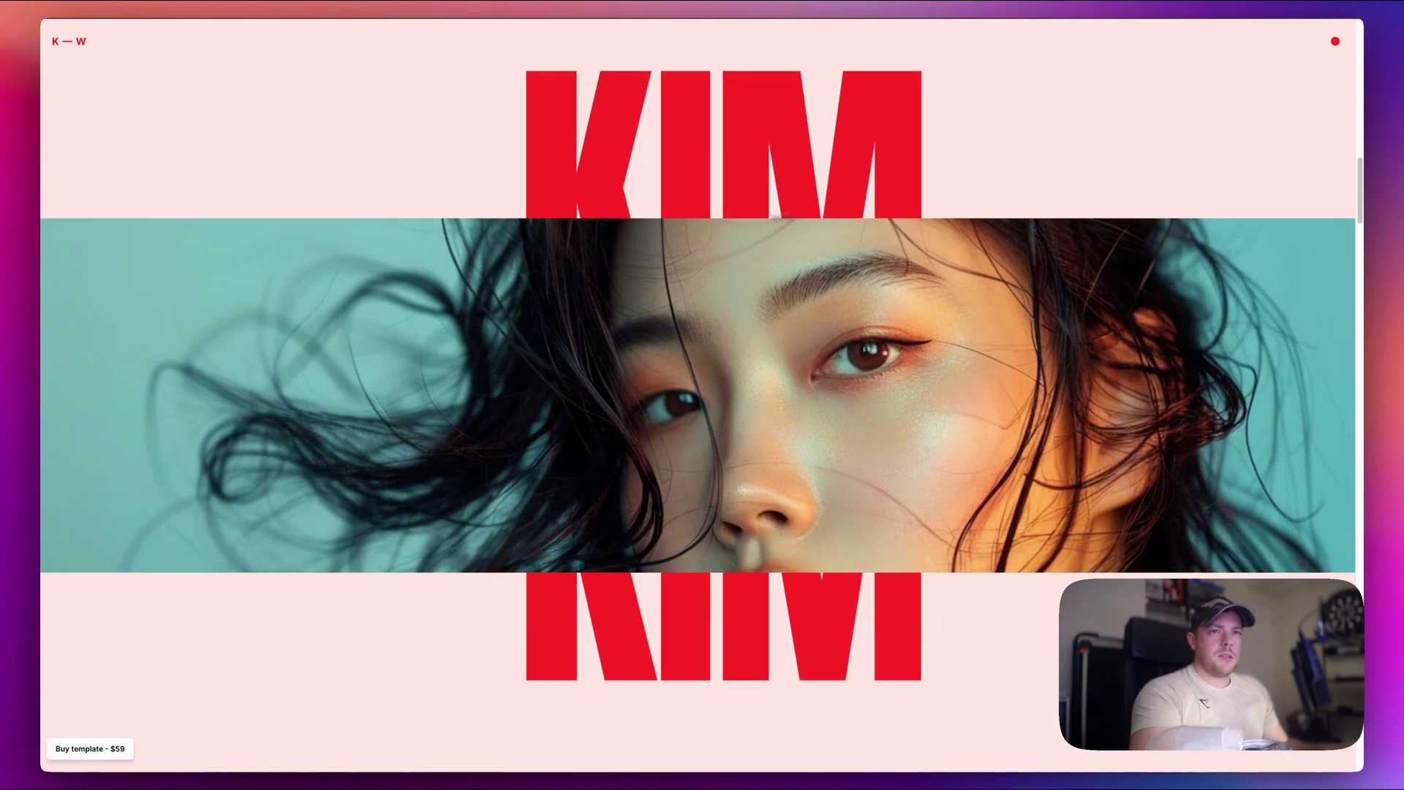
scroll(656, 368, "down", 5)
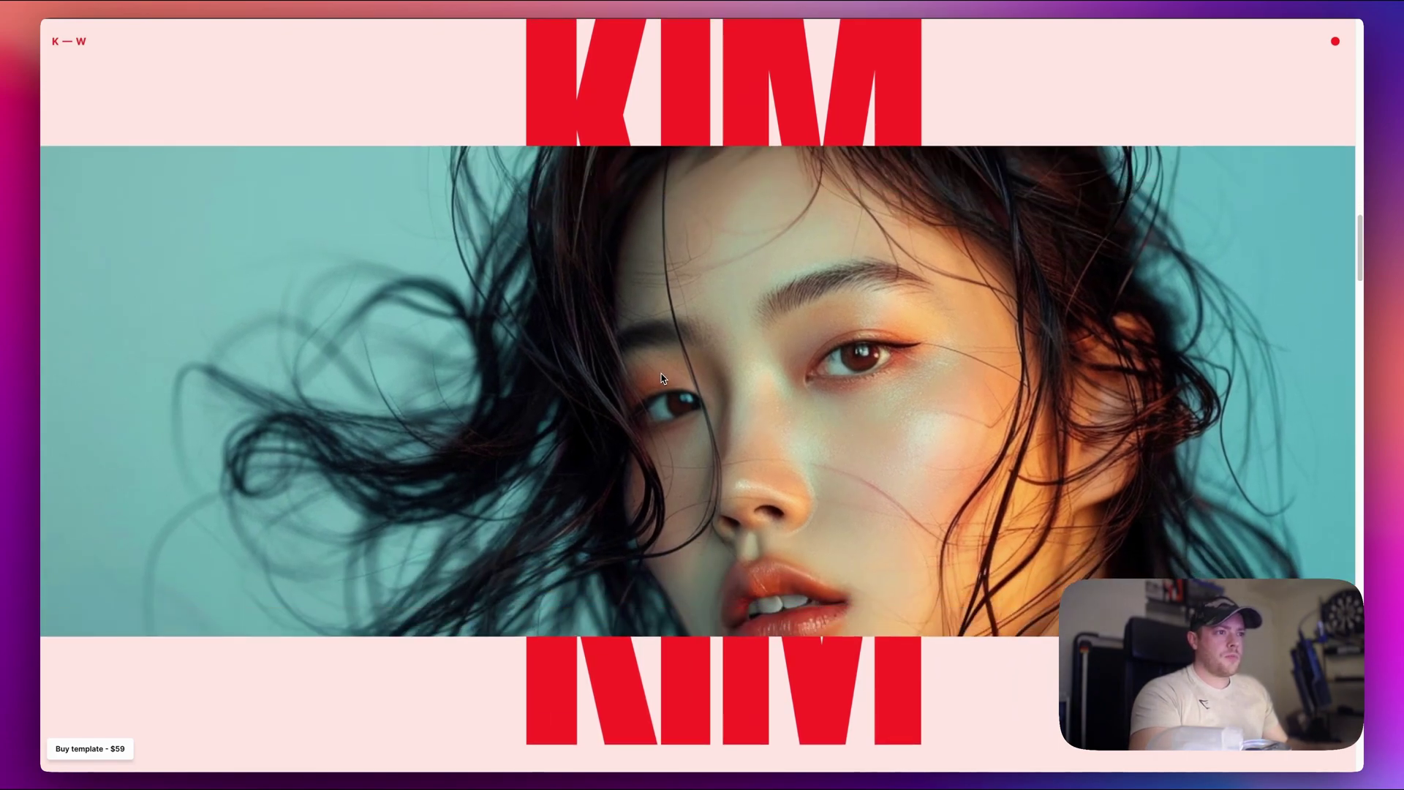
scroll(765, 354, "down", 5)
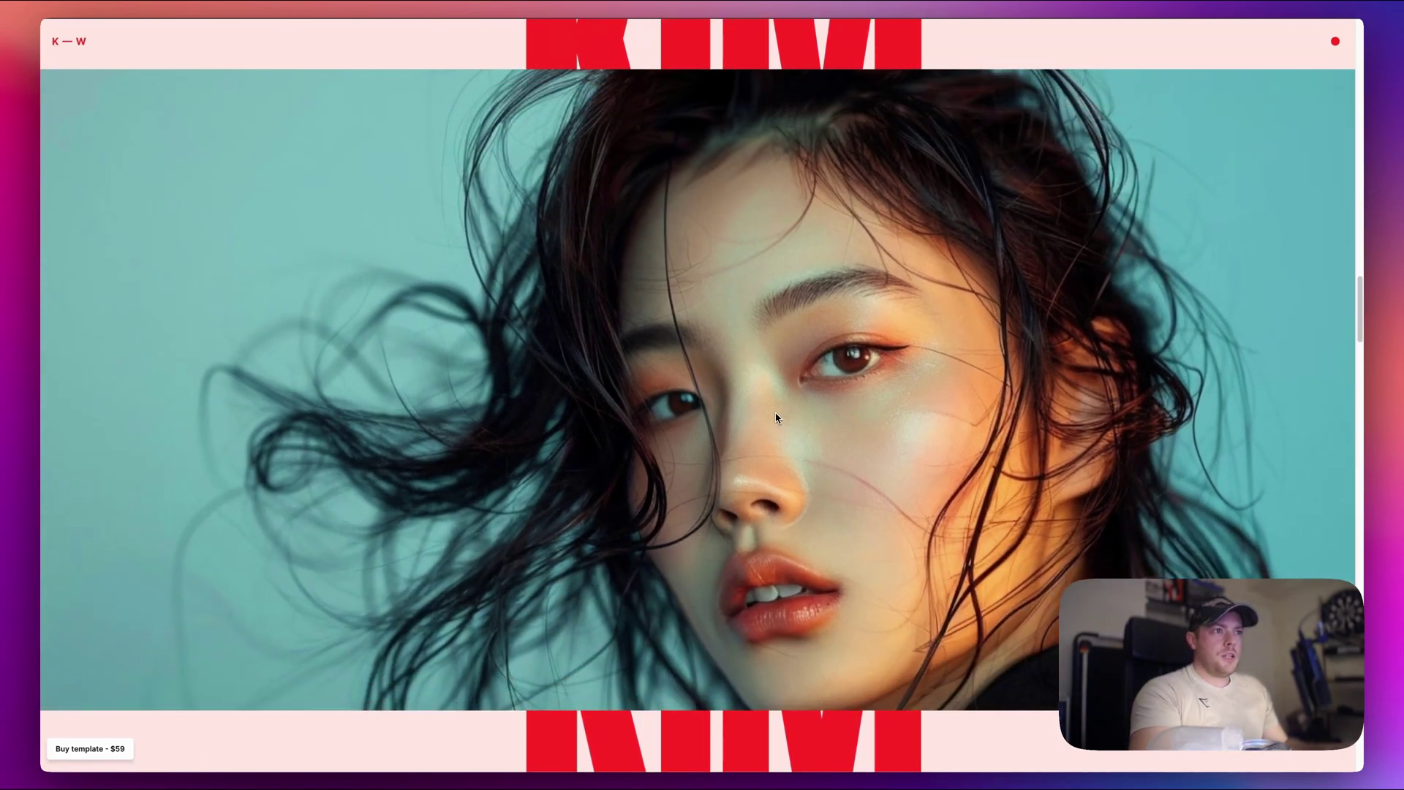
scroll(775, 421, "up", 5)
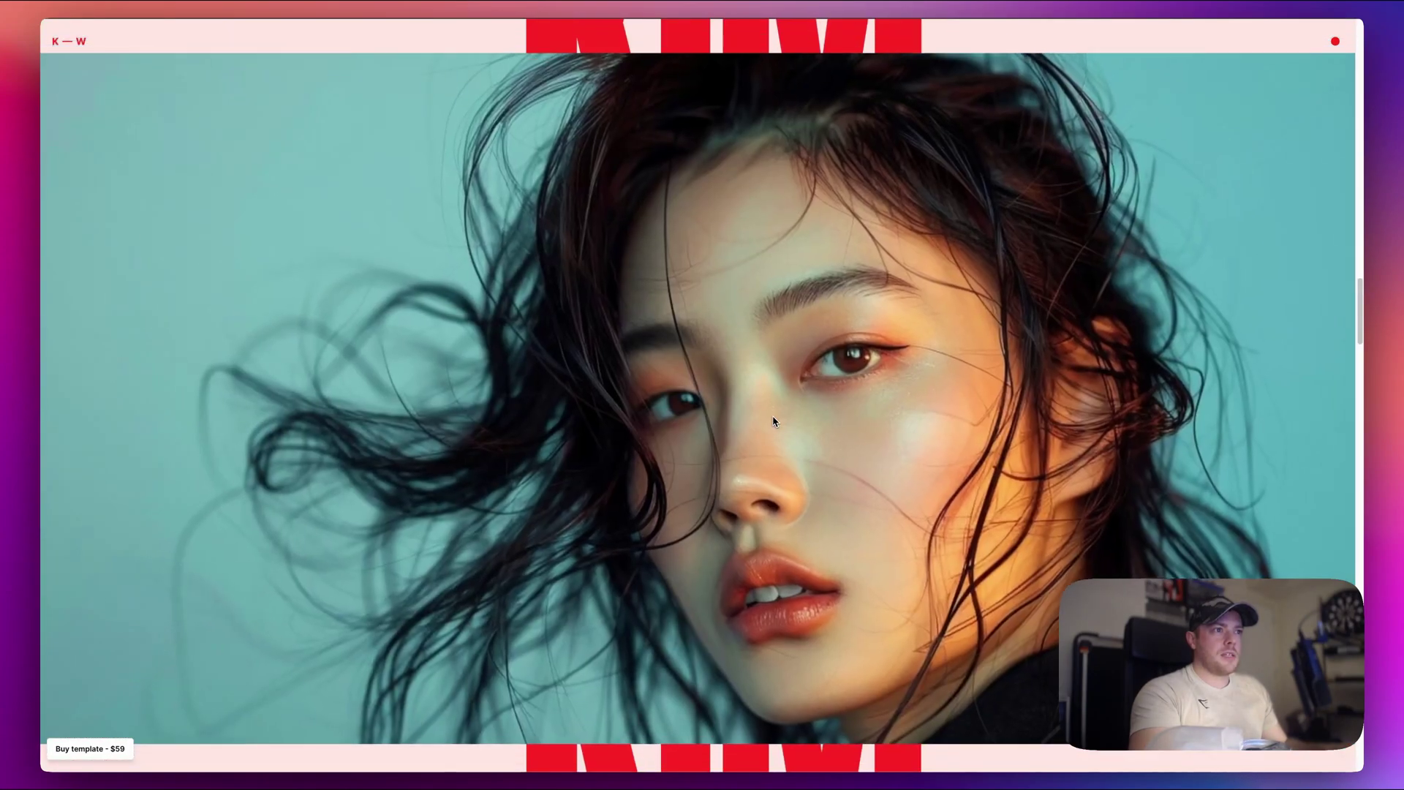
scroll(771, 418, "up", 5)
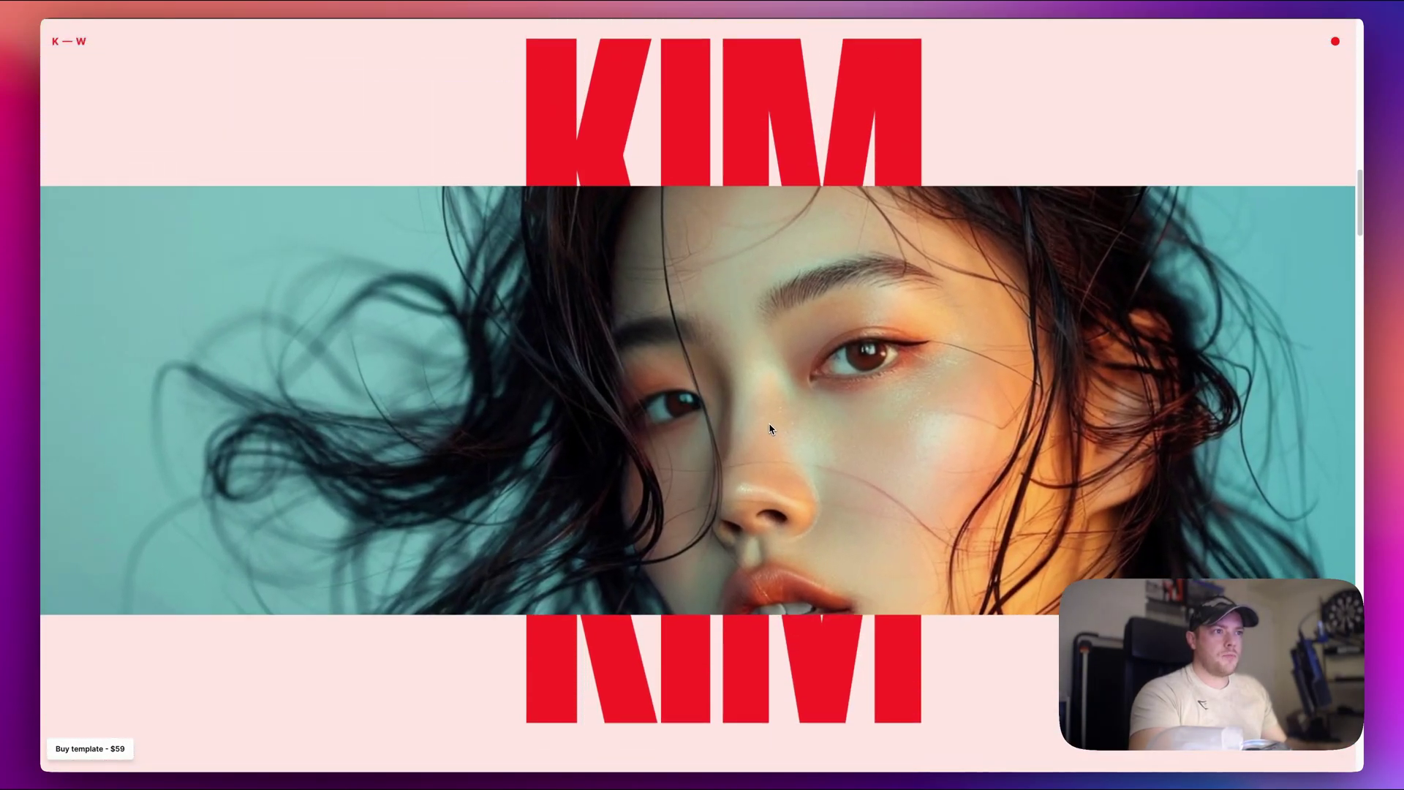
scroll(765, 430, "up", 5)
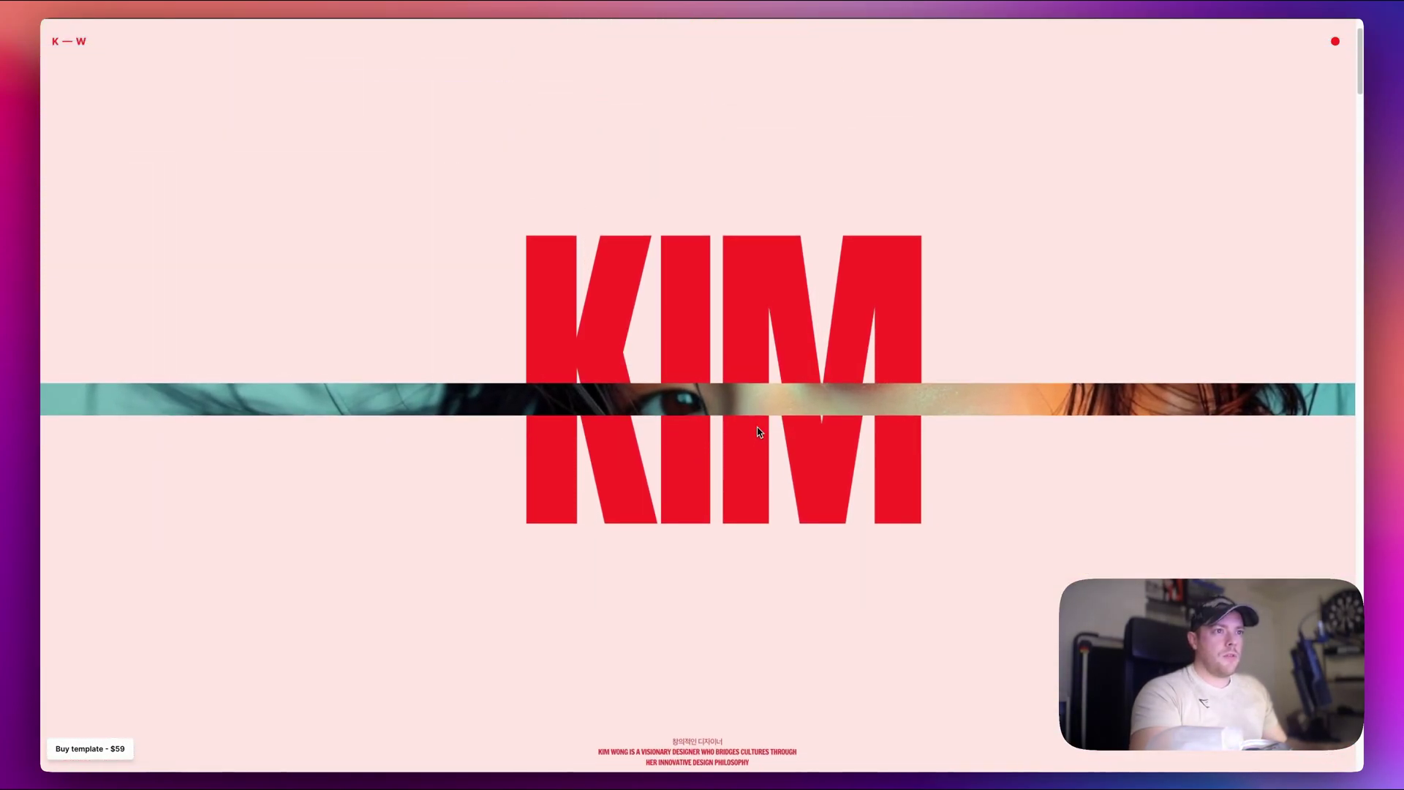
scroll(754, 426, "down", 3)
scroll(750, 428, "up", 3)
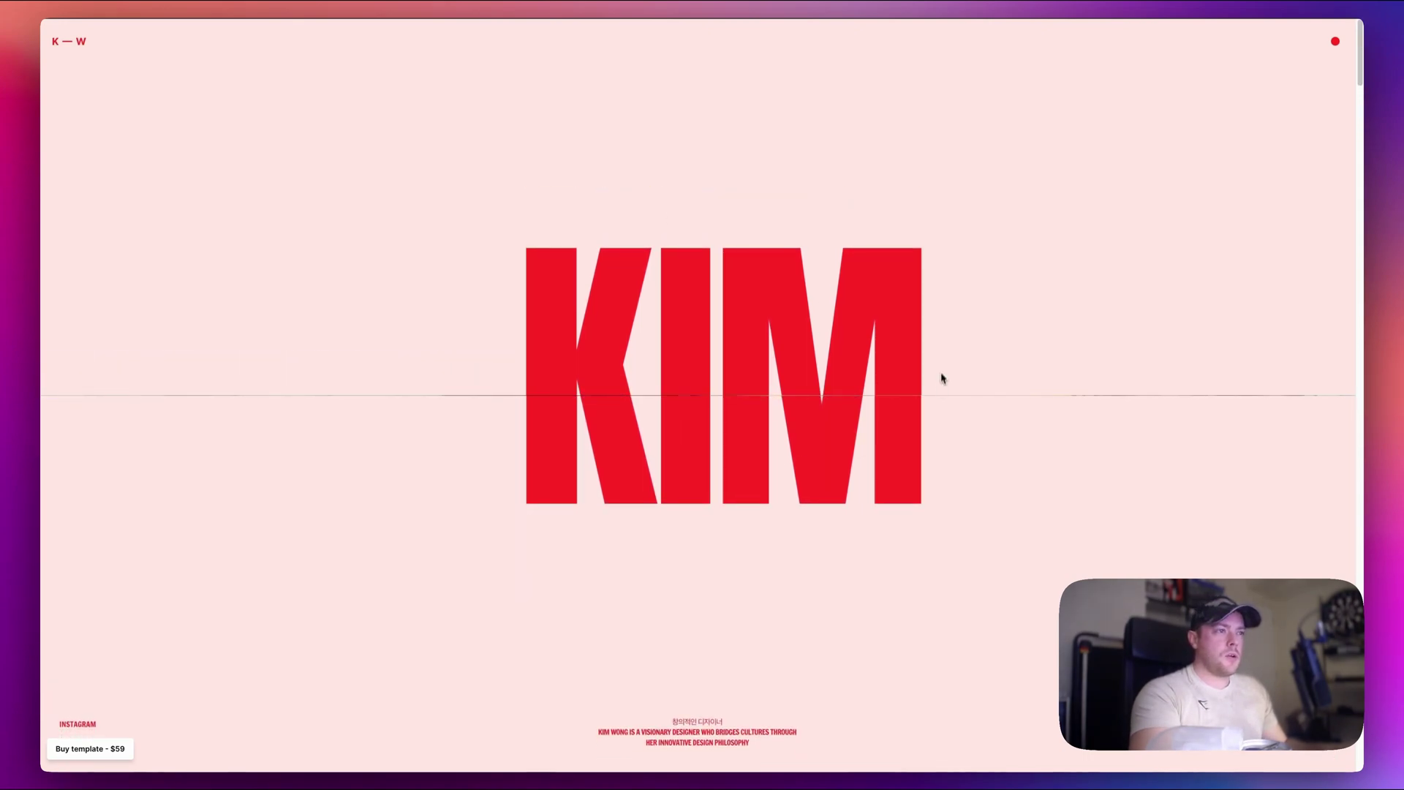
scroll(807, 630, "down", 5)
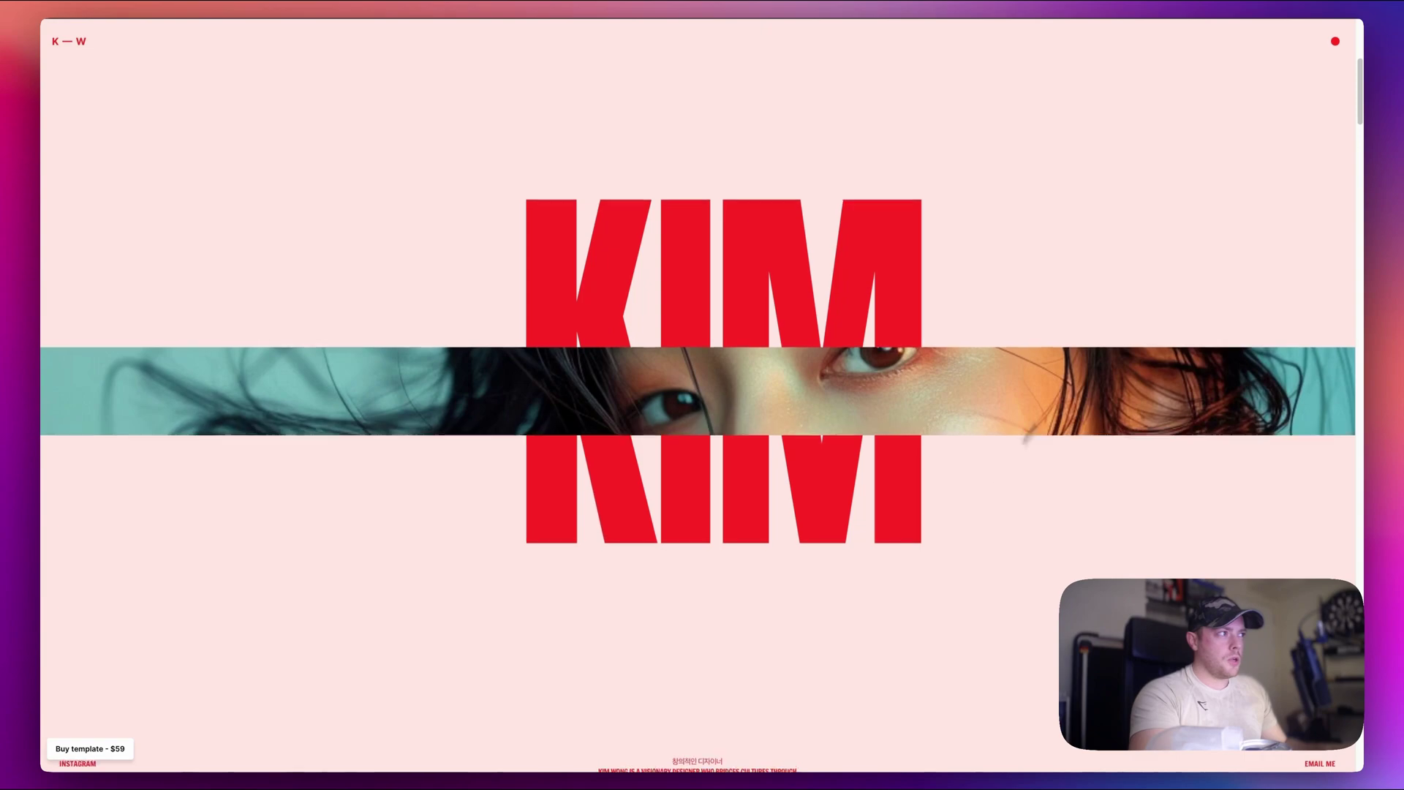
scroll(943, 395, "down", 5)
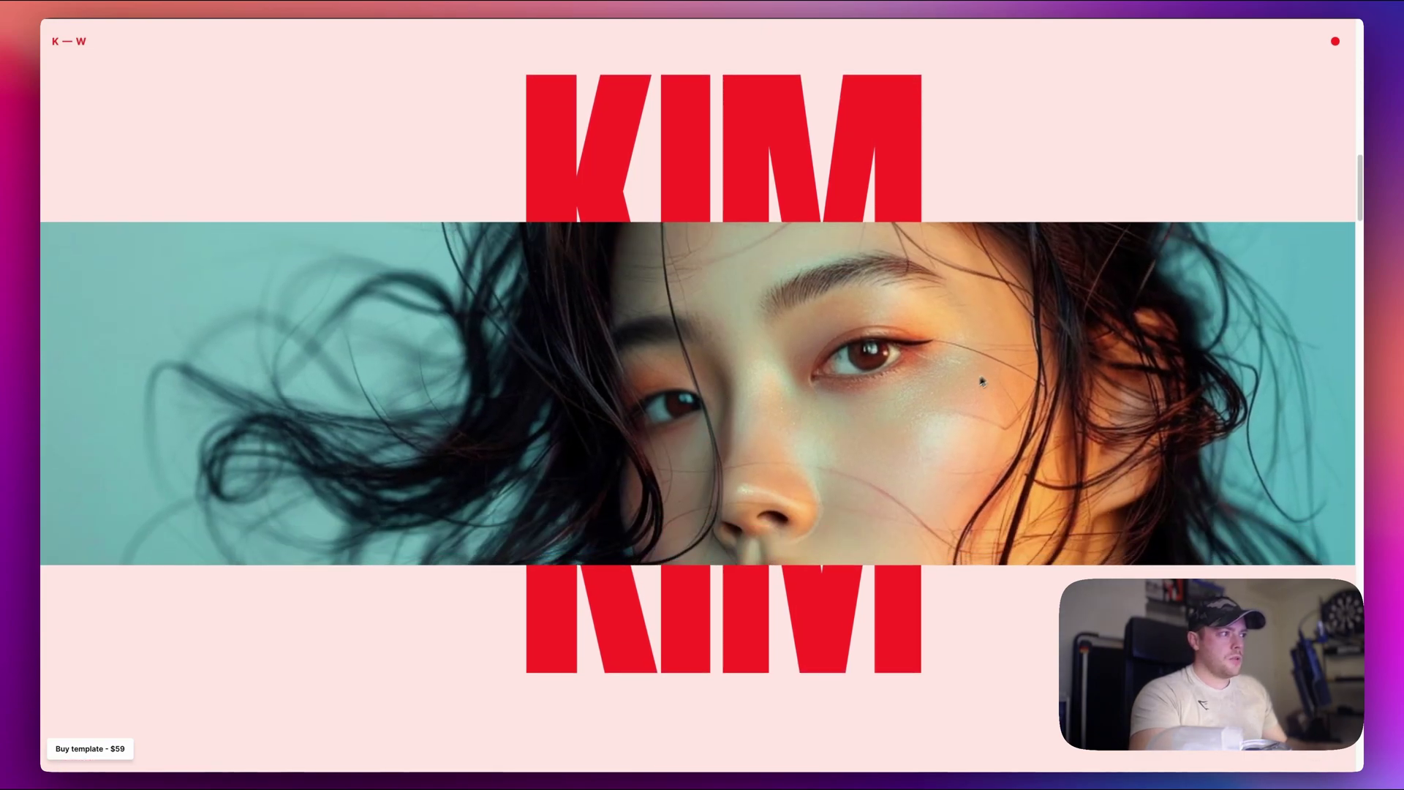
scroll(936, 410, "up", 10)
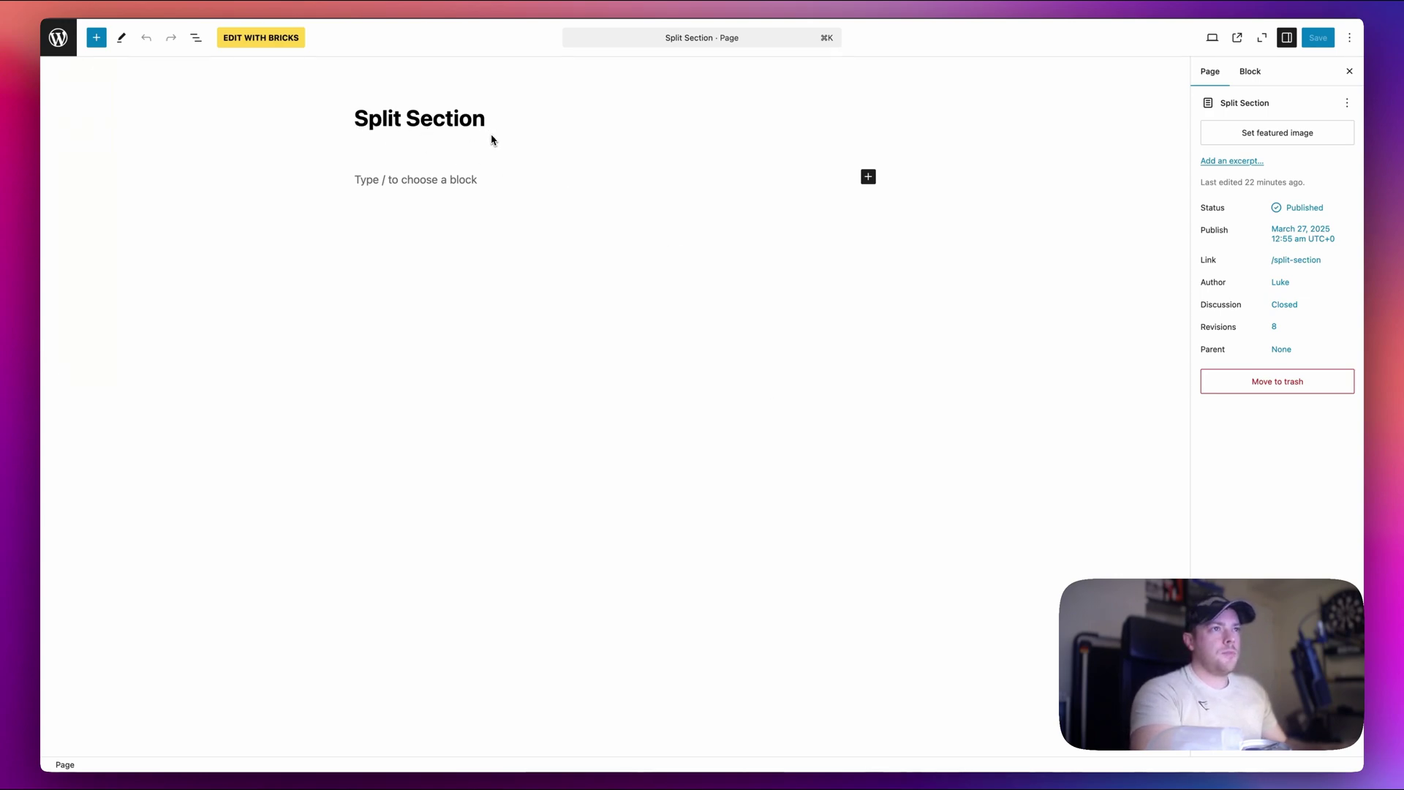
Step: Open the page in Bricks Builder and add a Section containing a Container
left_click(656, 217)
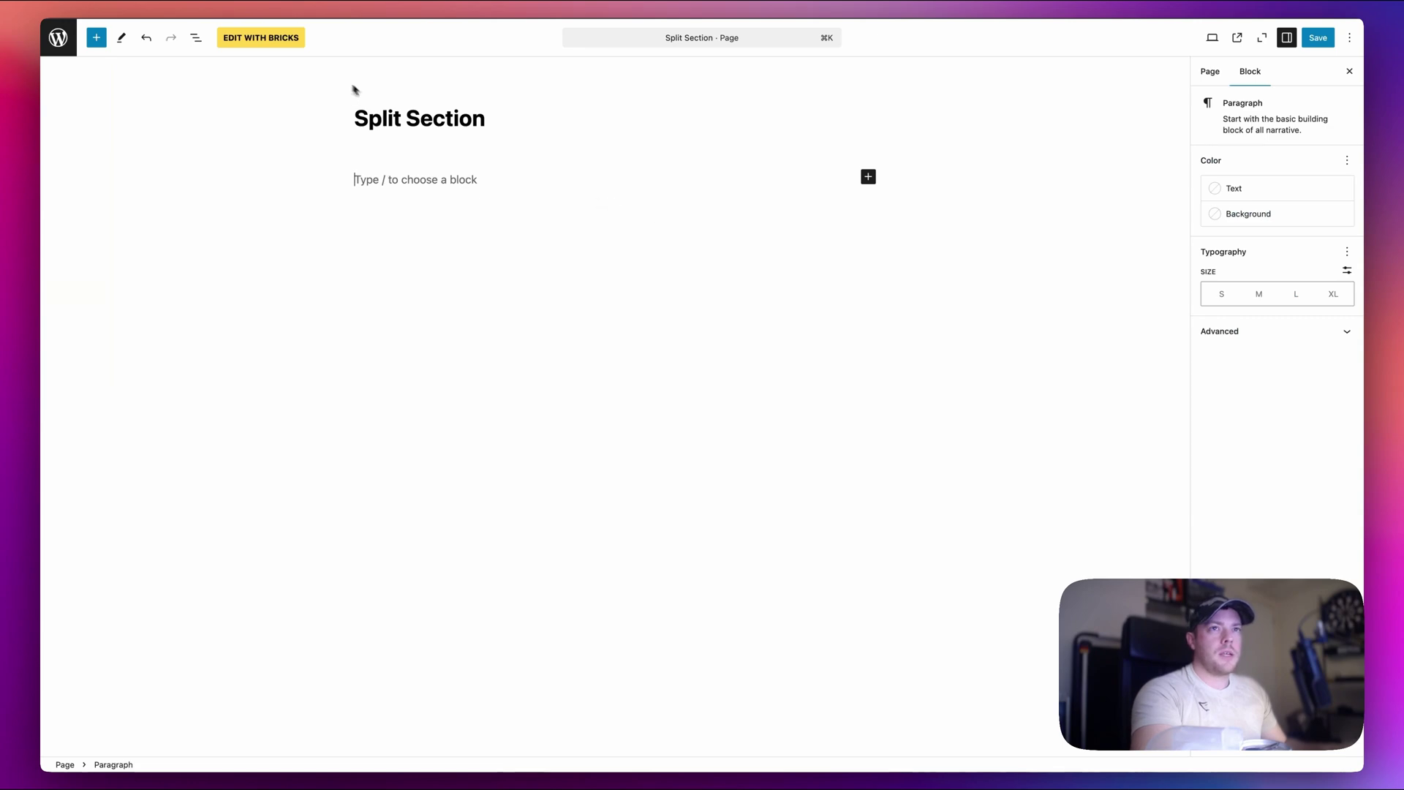
left_click(261, 37)
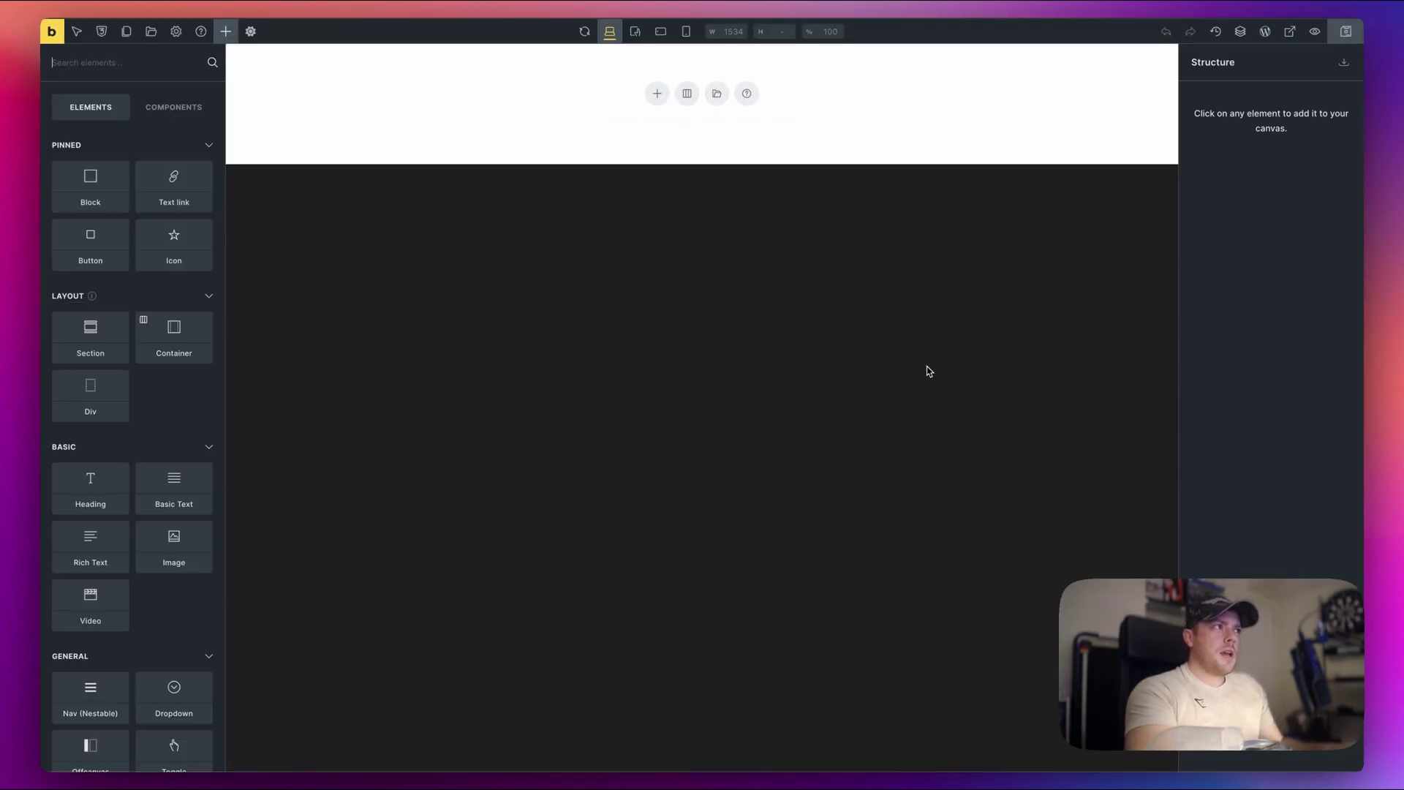
left_click(657, 94)
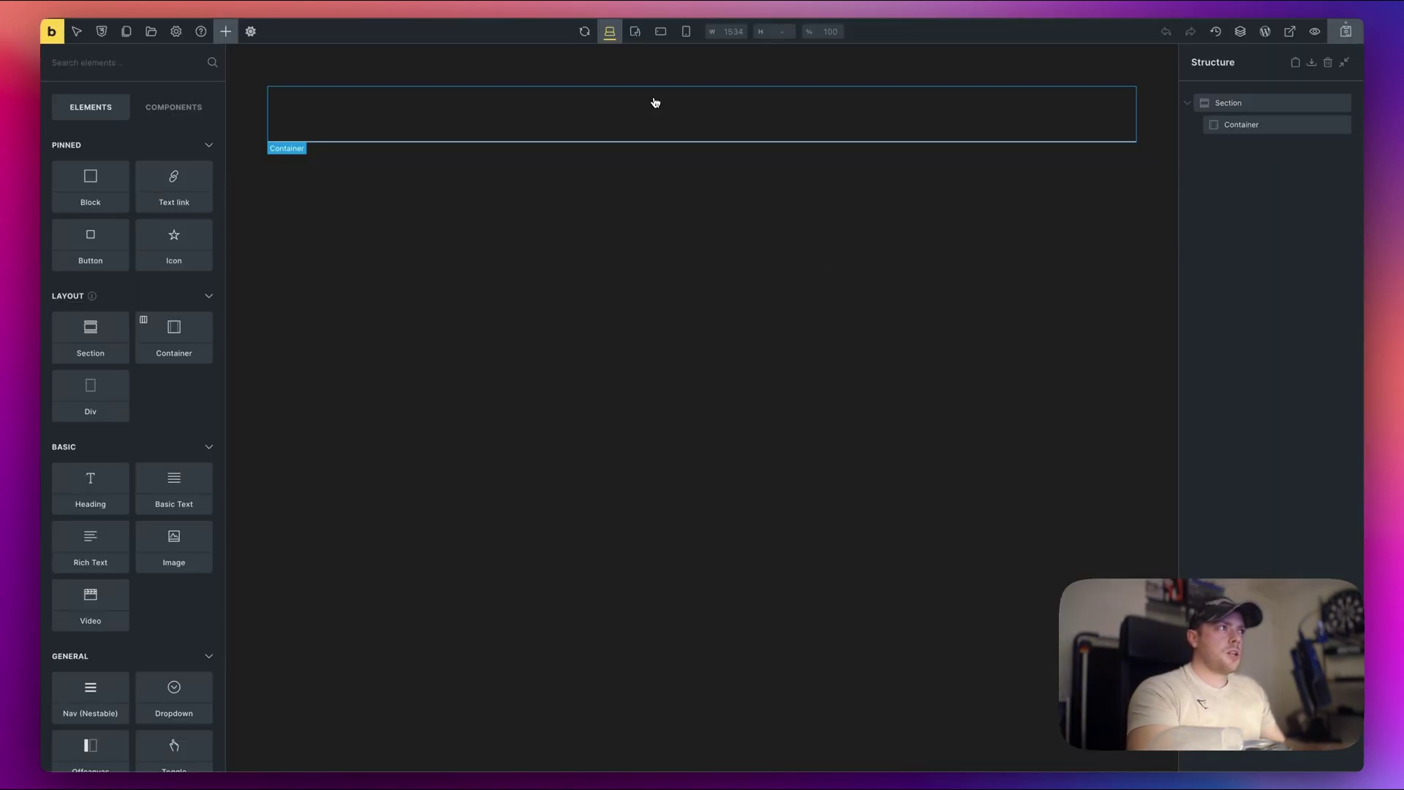
double_click(1238, 125)
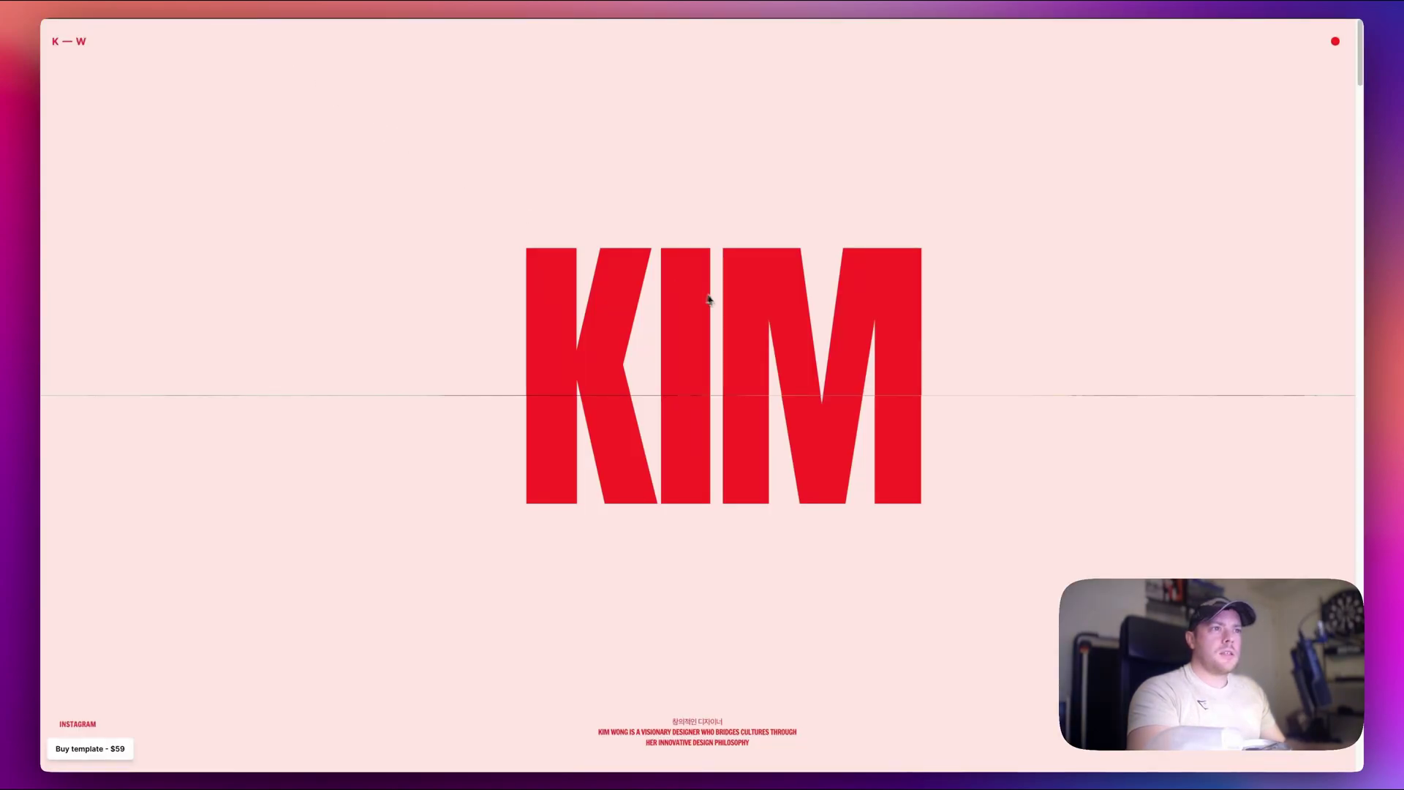
scroll(709, 298, "down", 5)
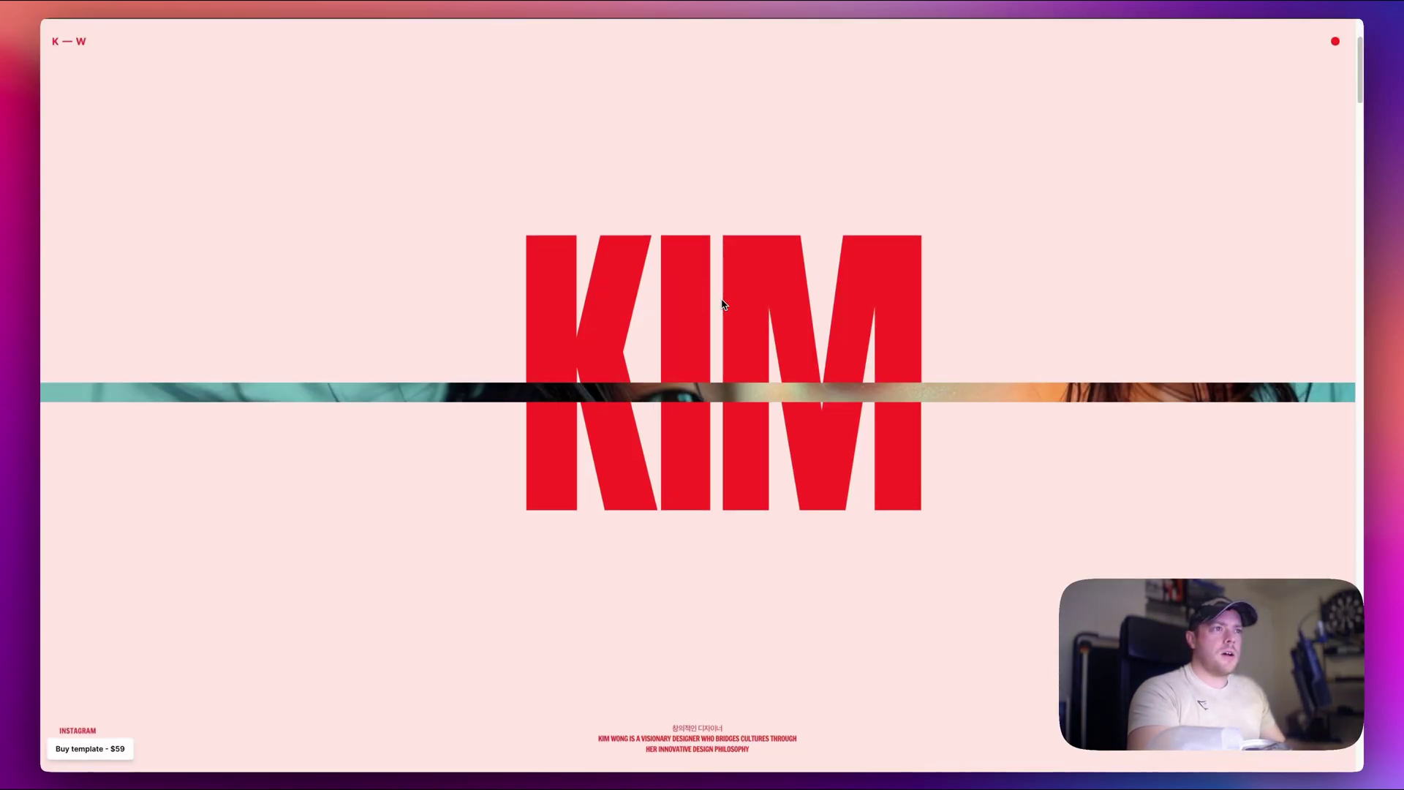
scroll(1188, 366, "down", 3)
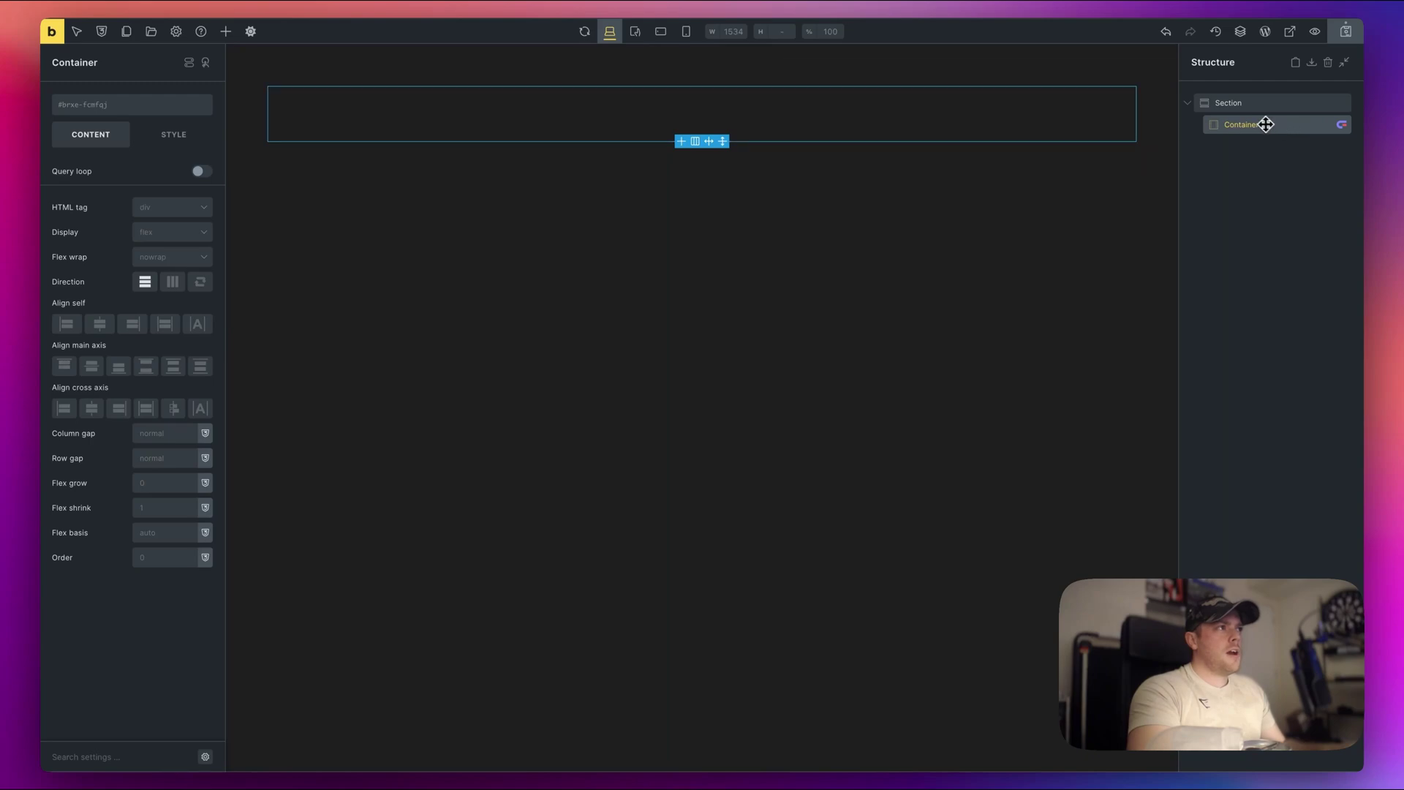
Step: Rename the Container to Under, duplicate it twice, and name the copies Top Half and Bottom Half
double_click(1243, 126)
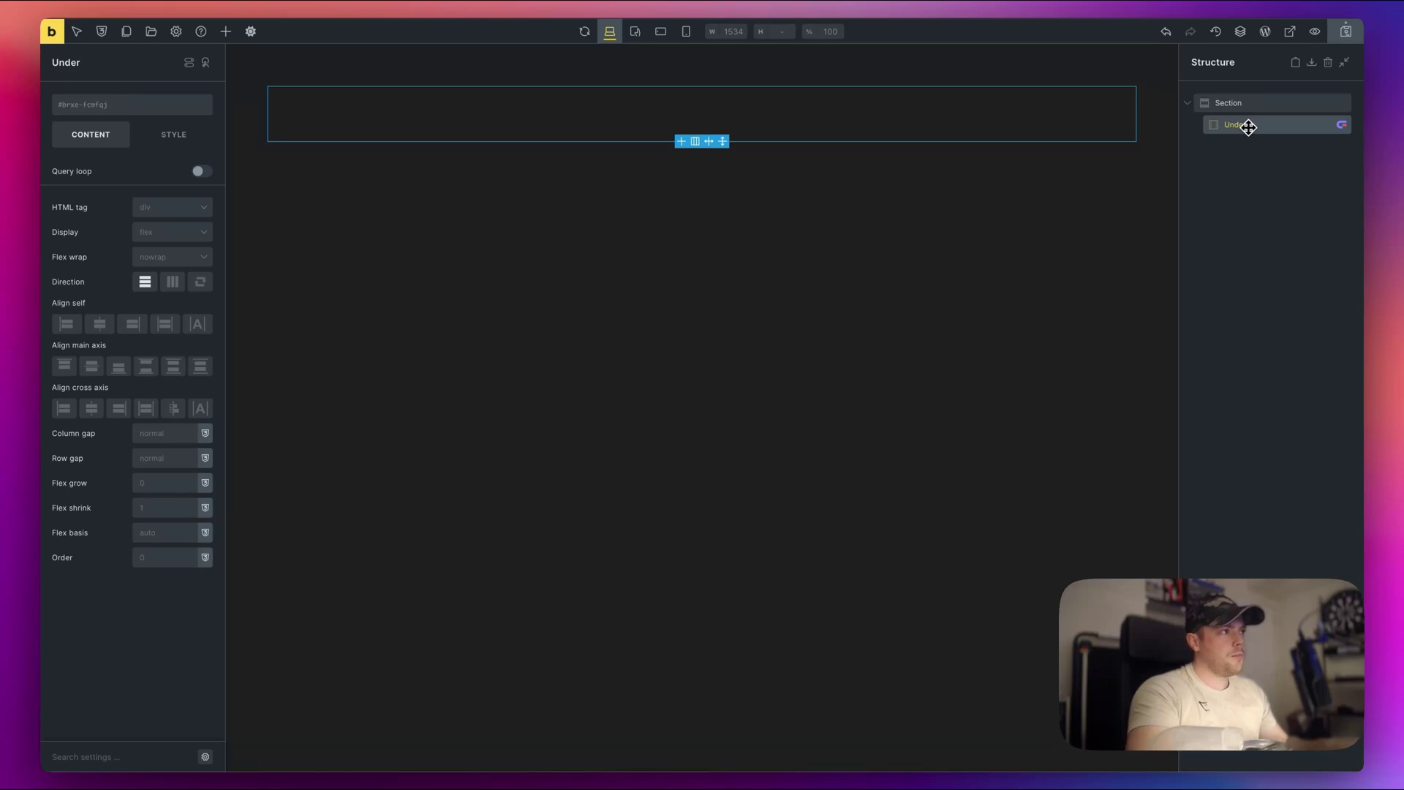
key("super+d")
key("super+d")
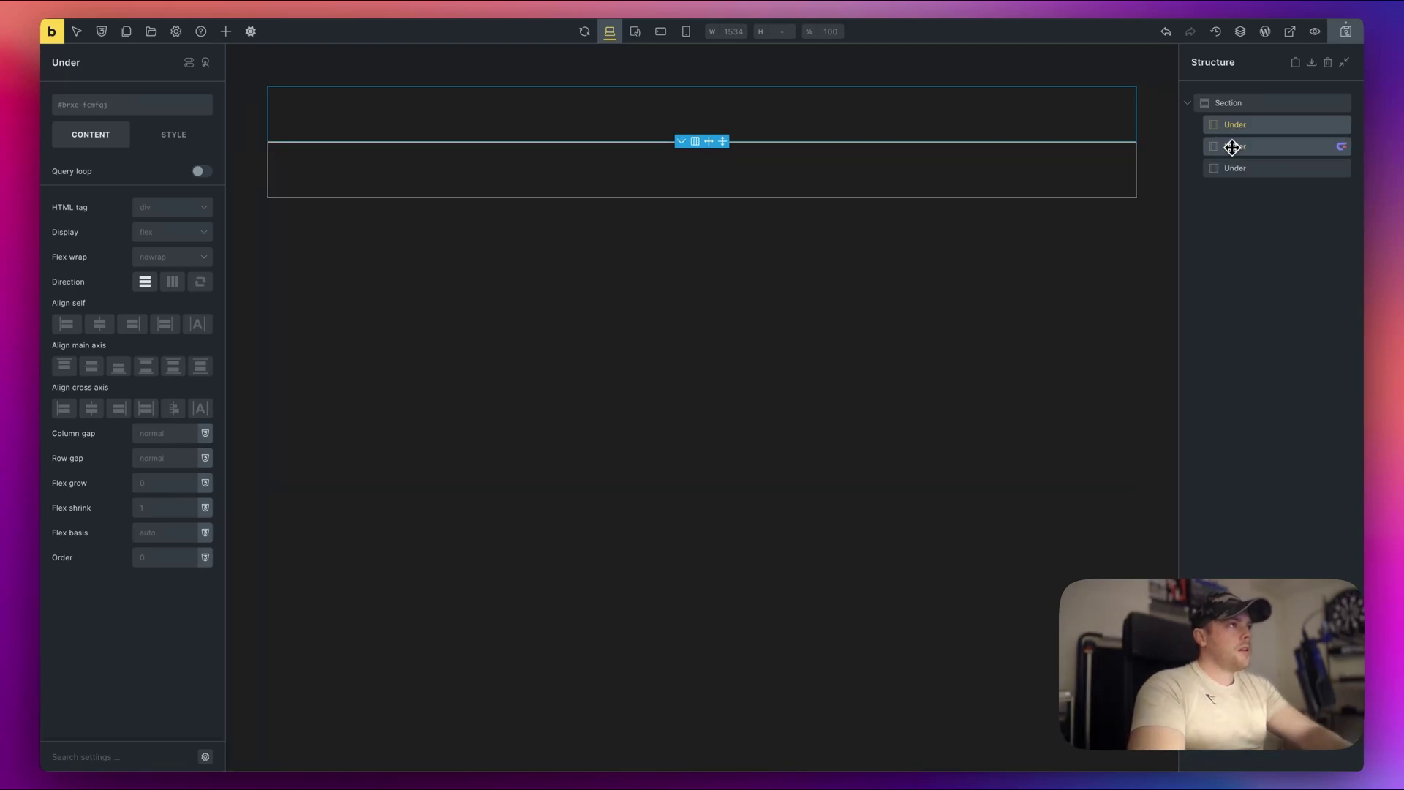
double_click(1233, 146)
type("T")
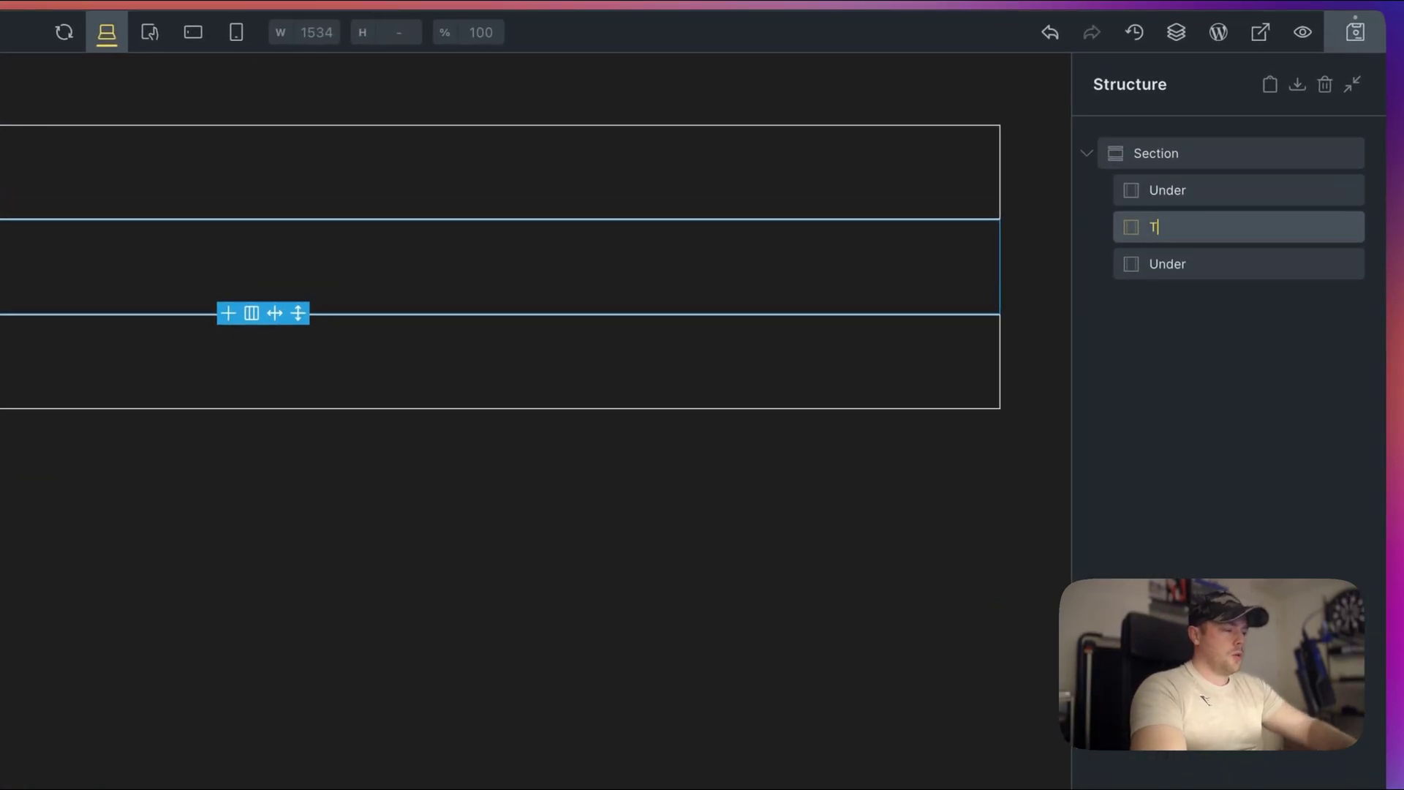
type("op H")
type("alf")
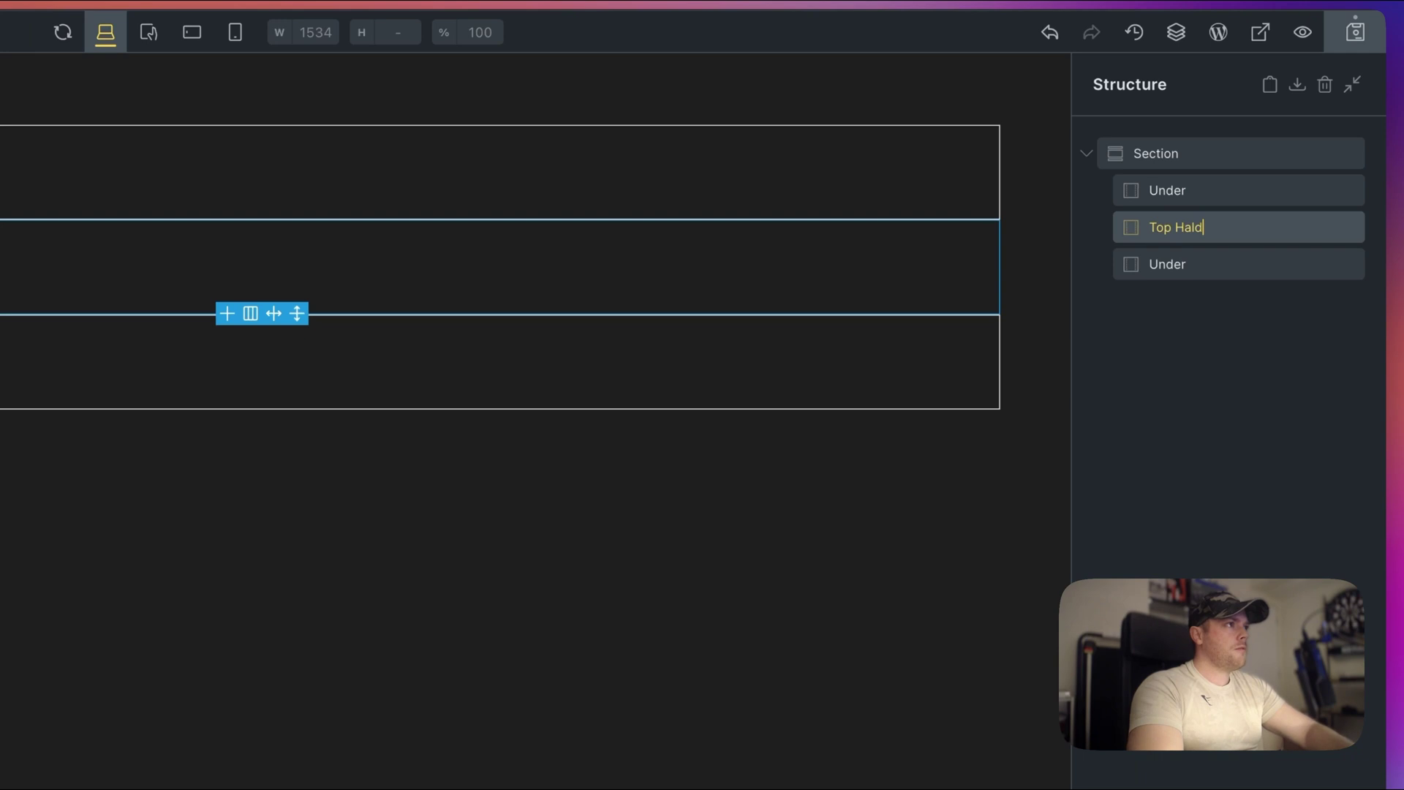
key("Tab")
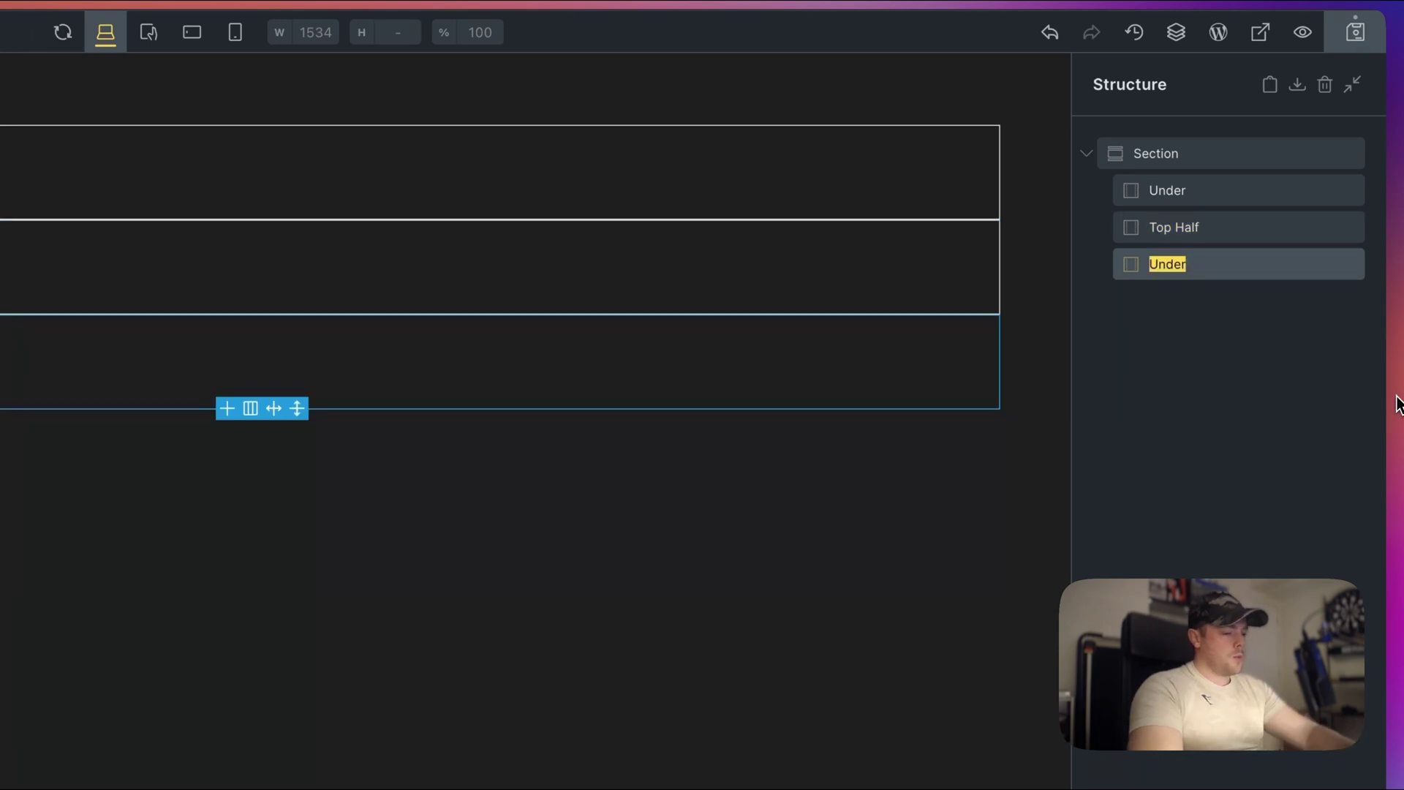
type("Bottom Half")
key("Return")
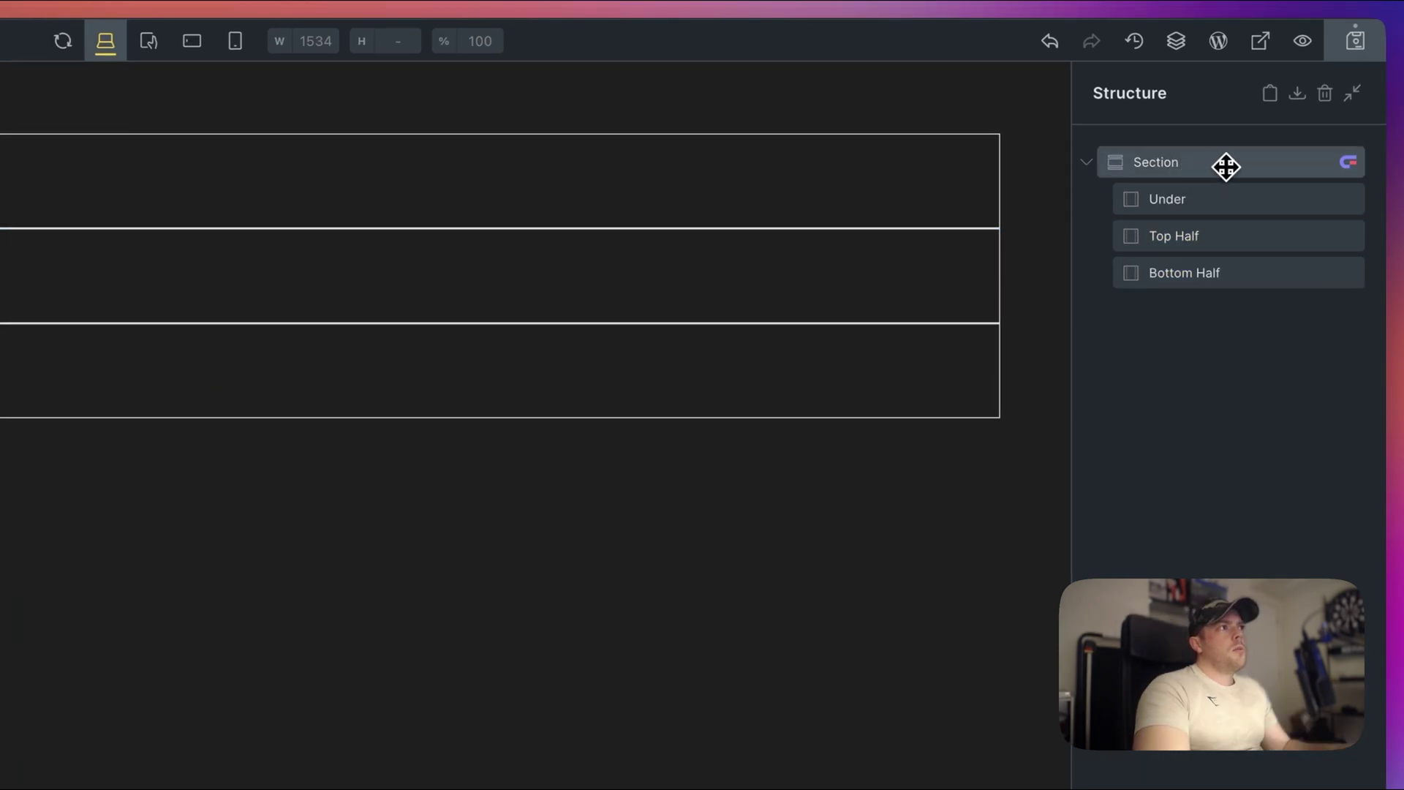
Step: Check the Section's three child containers and reselect the Section
left_click(1237, 167)
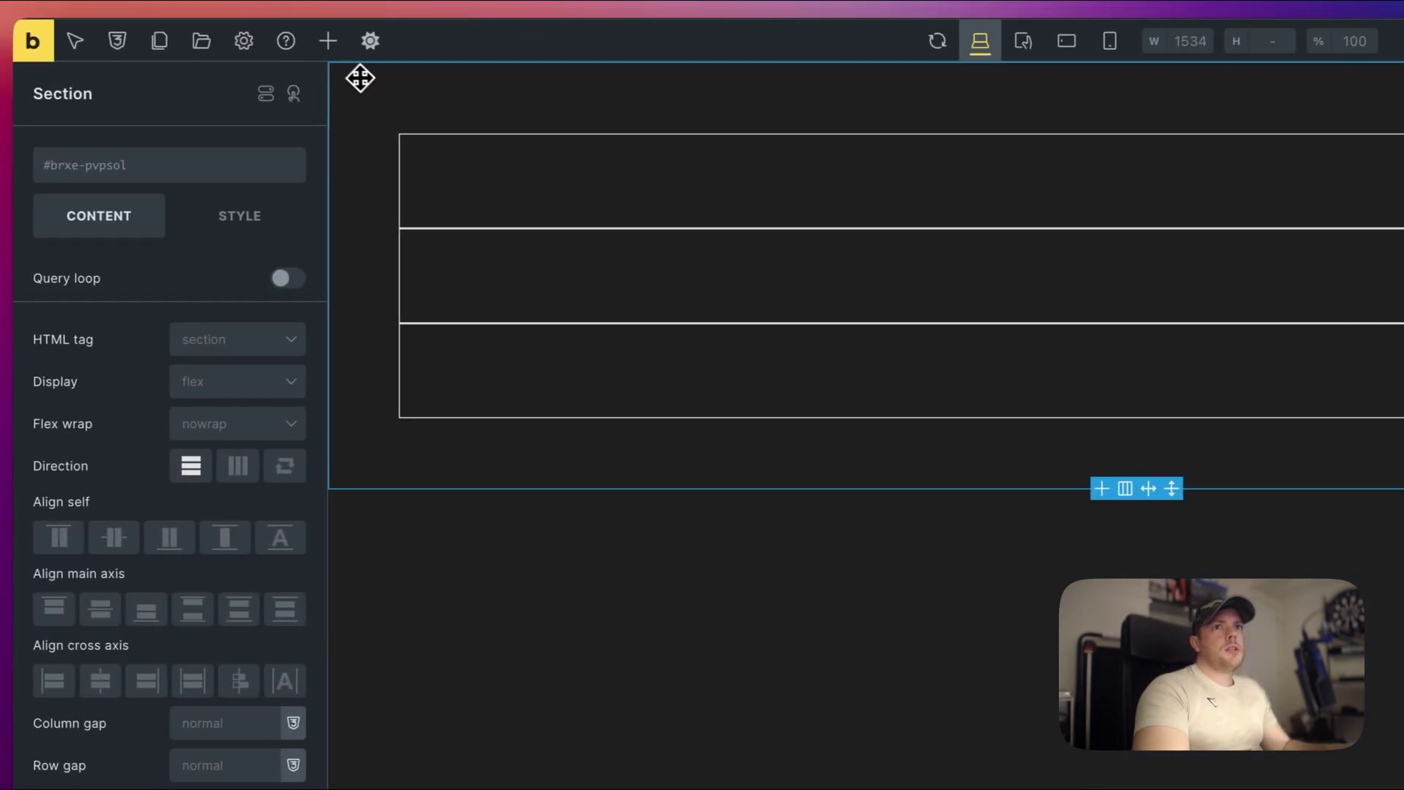
double_click(1192, 107)
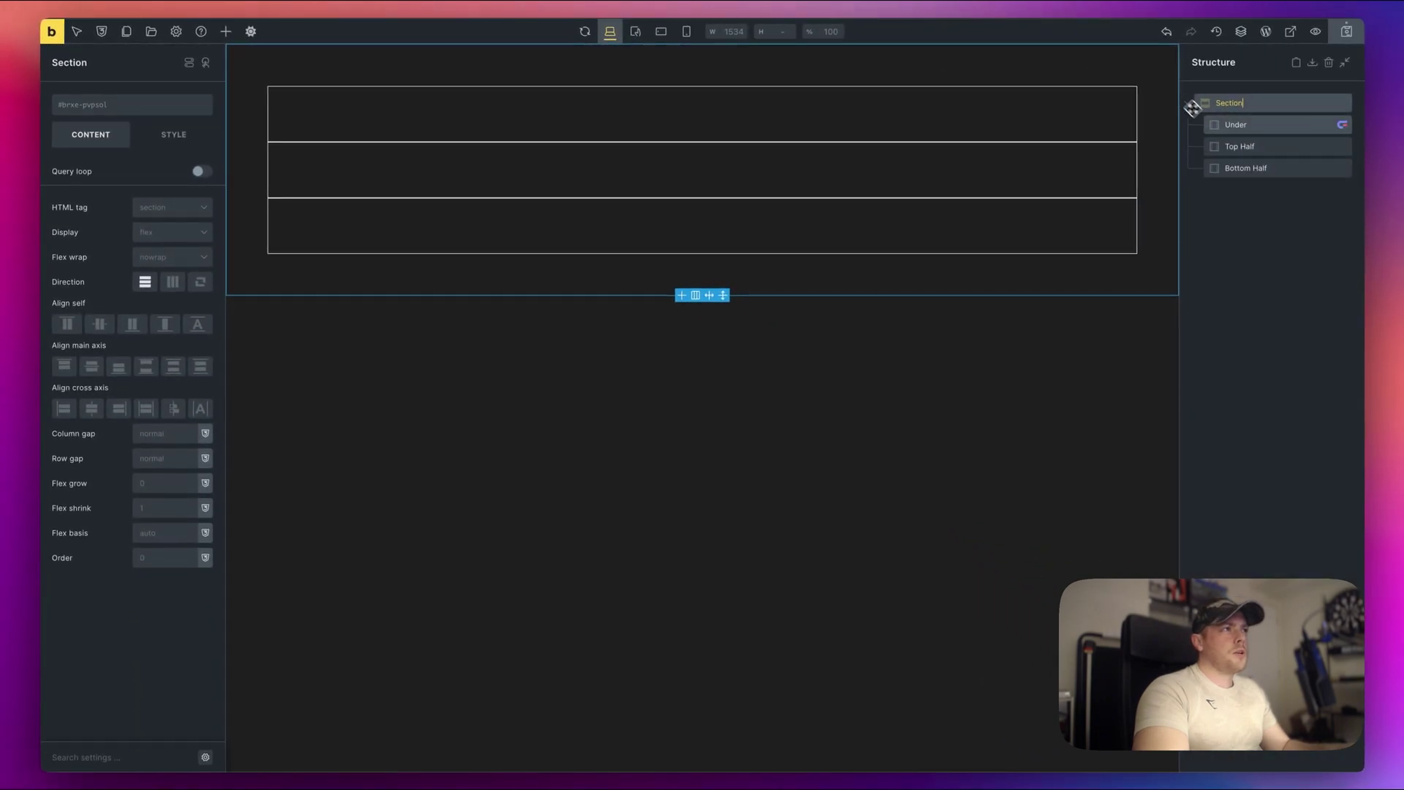
left_click(1241, 126)
left_click(1241, 146)
double_click(1251, 166)
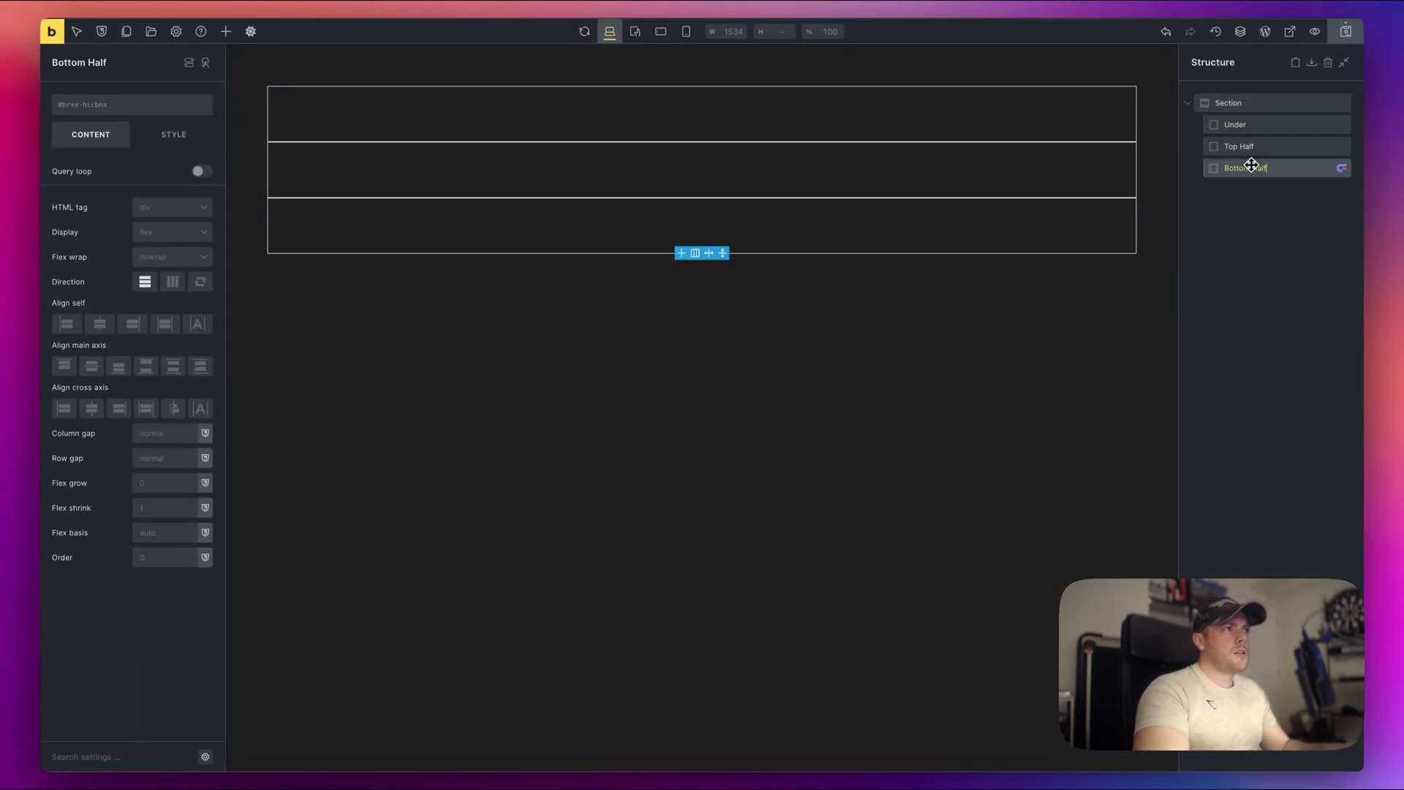
double_click(1265, 103)
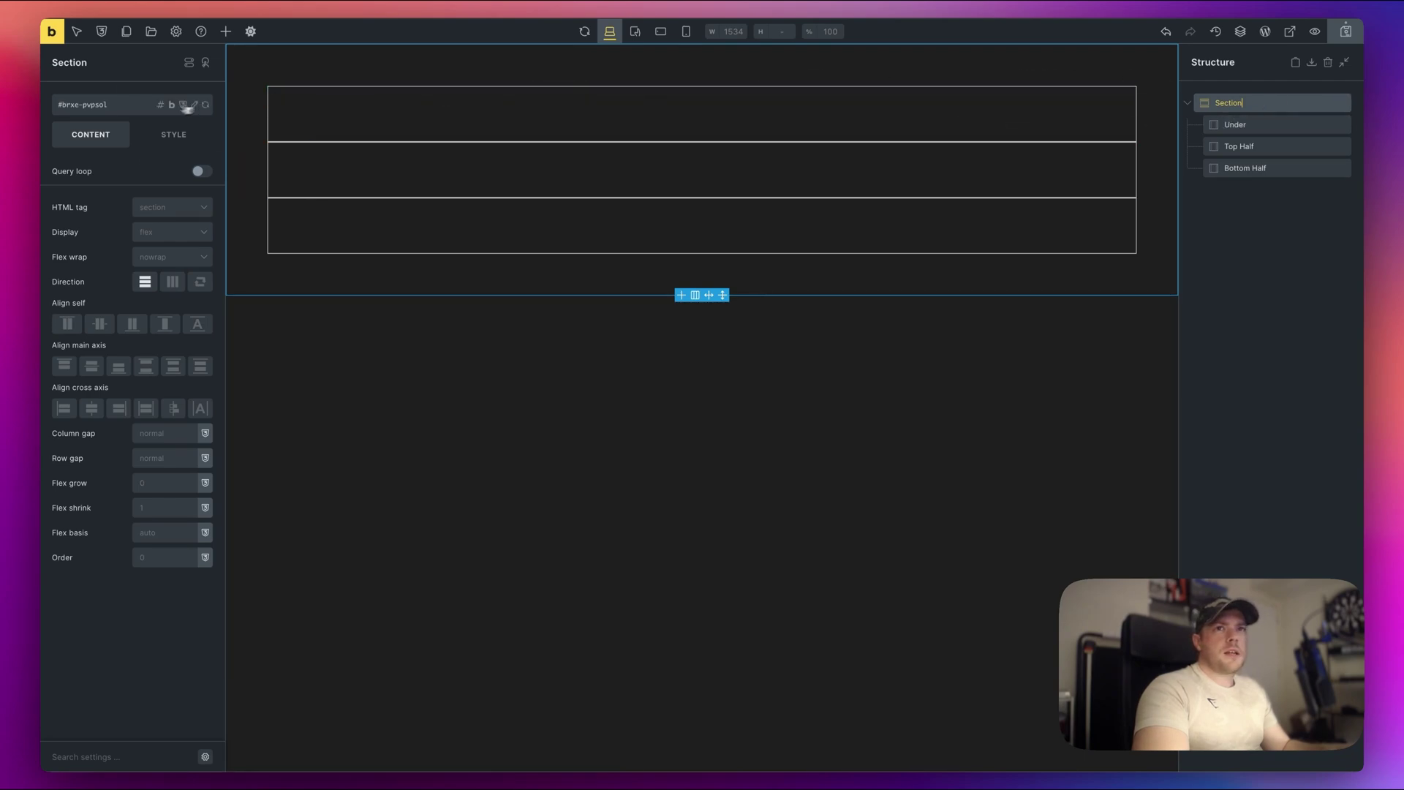
Step: Add the class splt-section to the Section
left_click(111, 108)
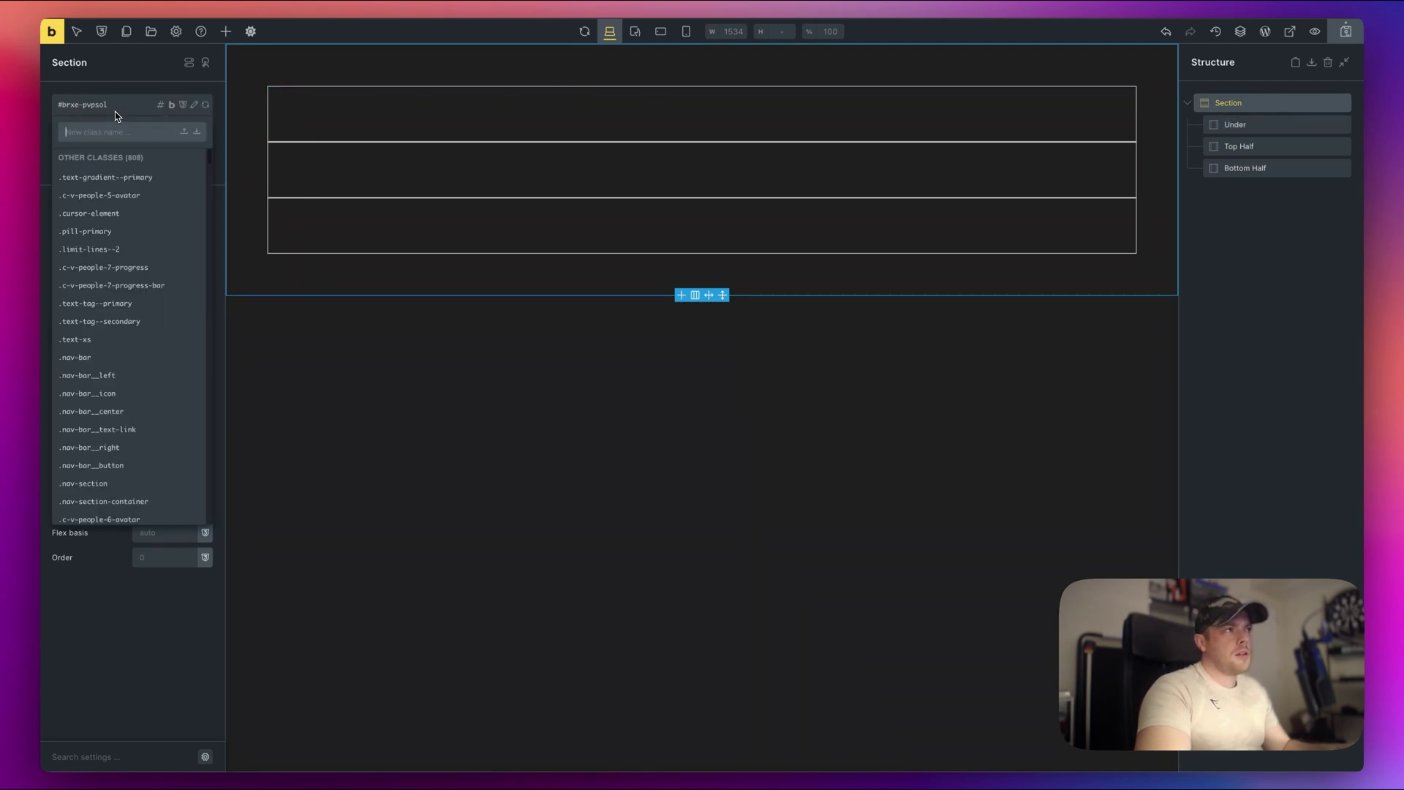
type("splt-section")
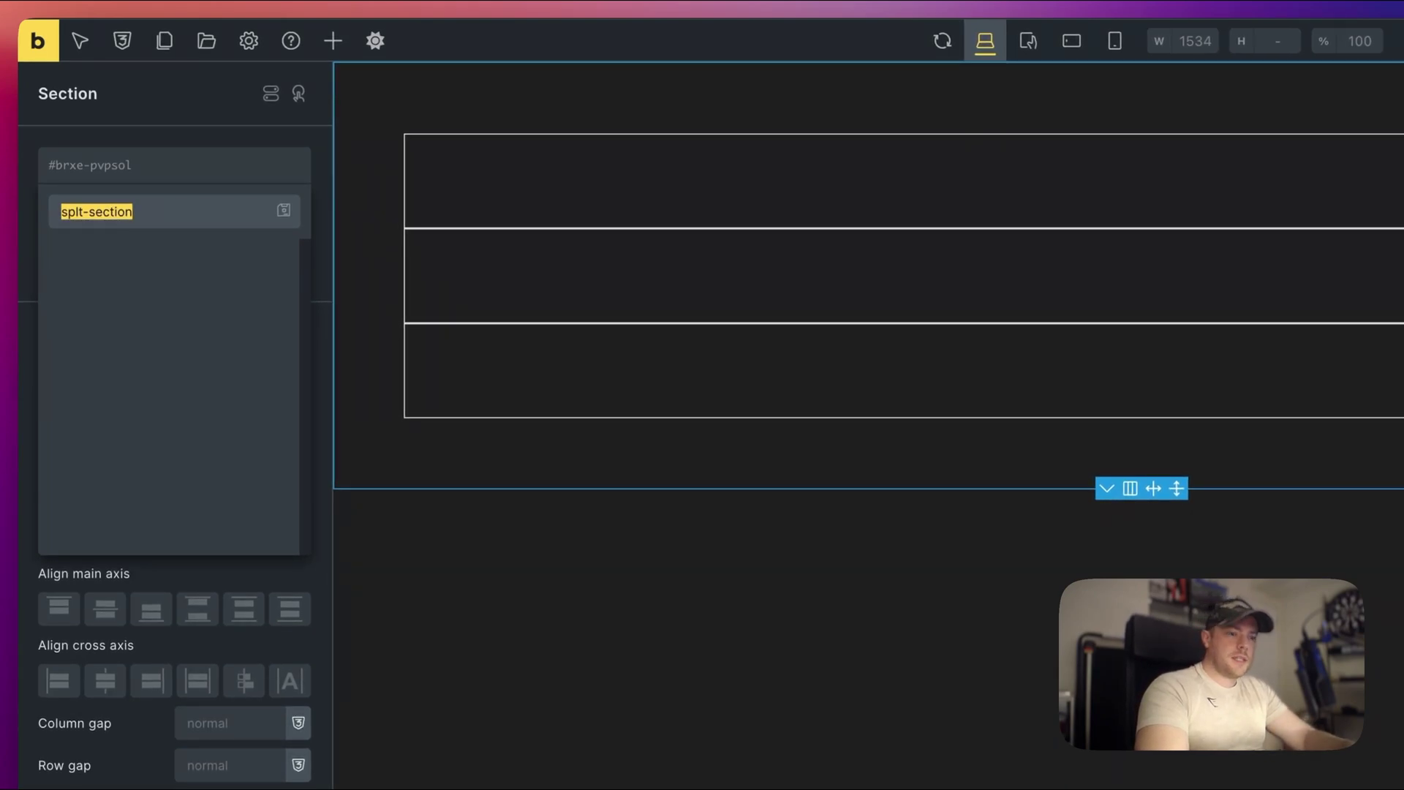
key("Return")
Step: Set the Section's padding to 0 on every side
left_click(212, 252)
left_click(187, 311)
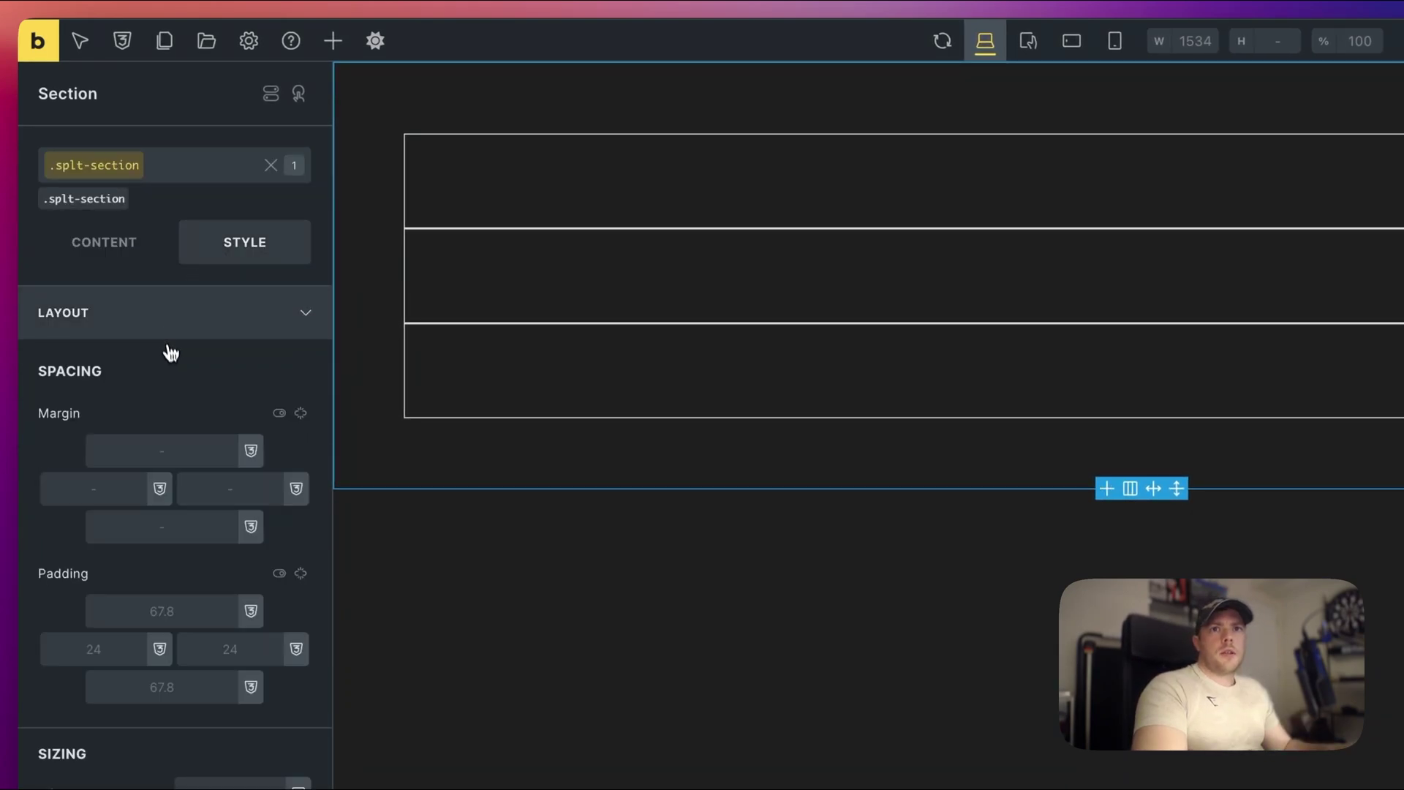
left_click(168, 549)
type("0")
key("Tab")
type("0")
key("Tab")
type("0")
key("Tab")
type("0")
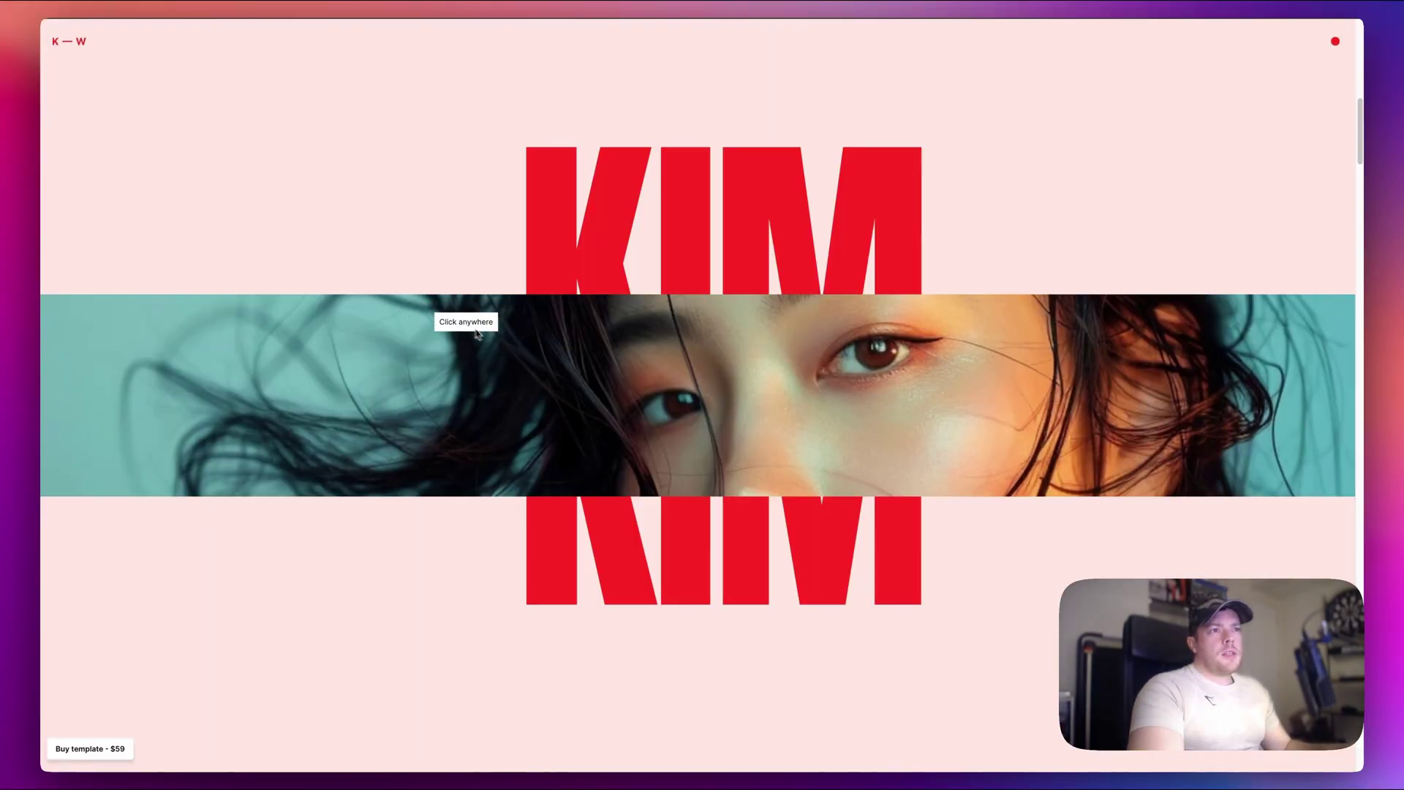
scroll(497, 351, "down", 3)
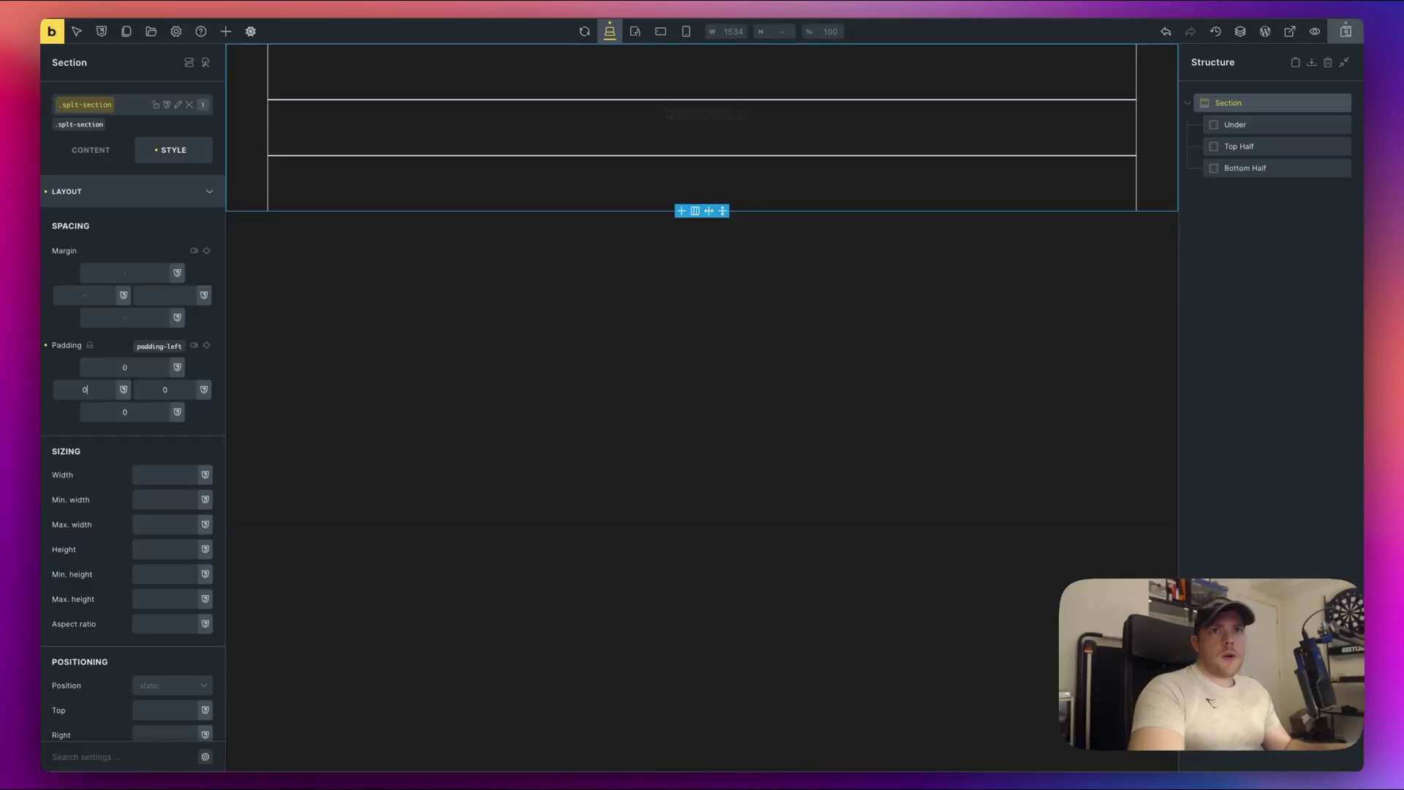
Step: Set the Section's overflow to hidden
left_click(117, 191)
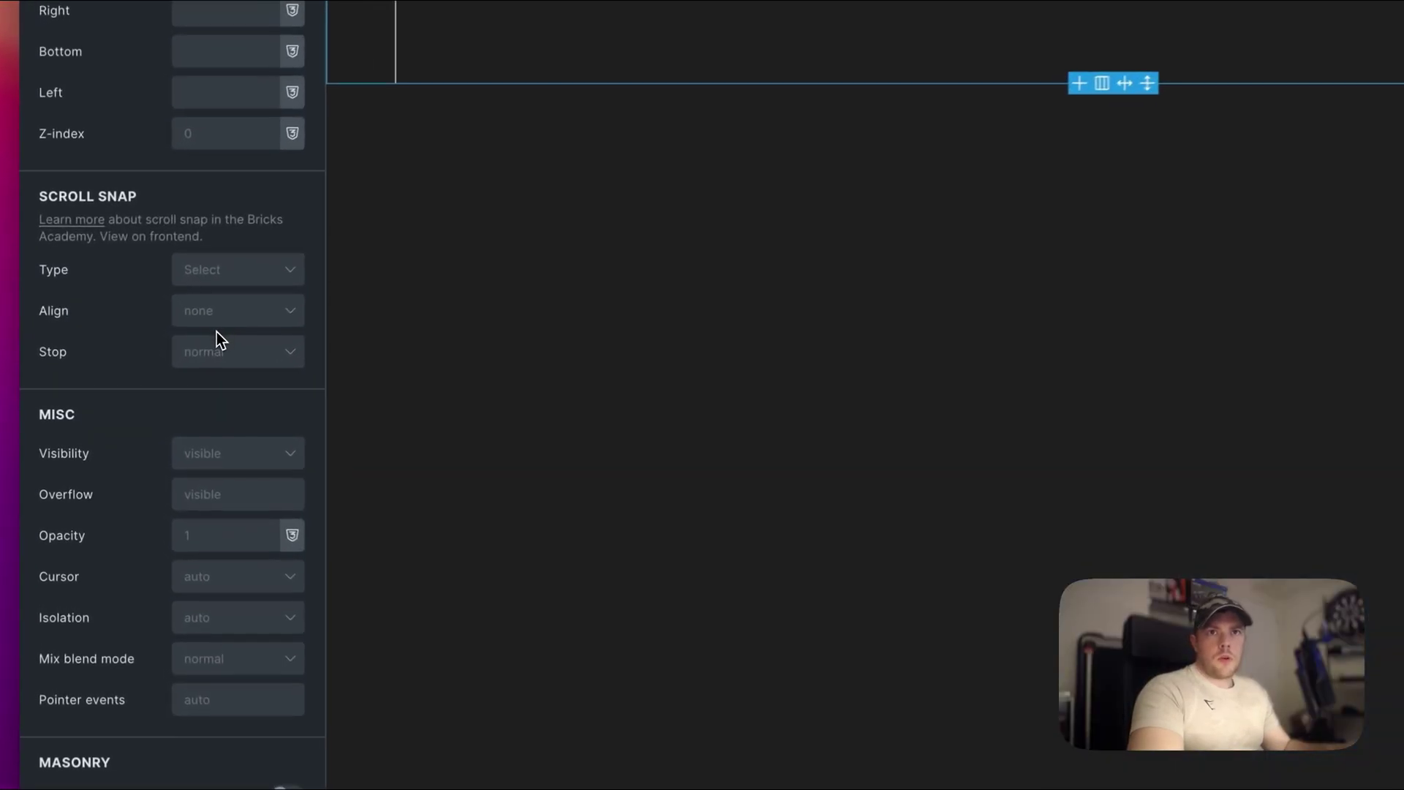
left_click(212, 494)
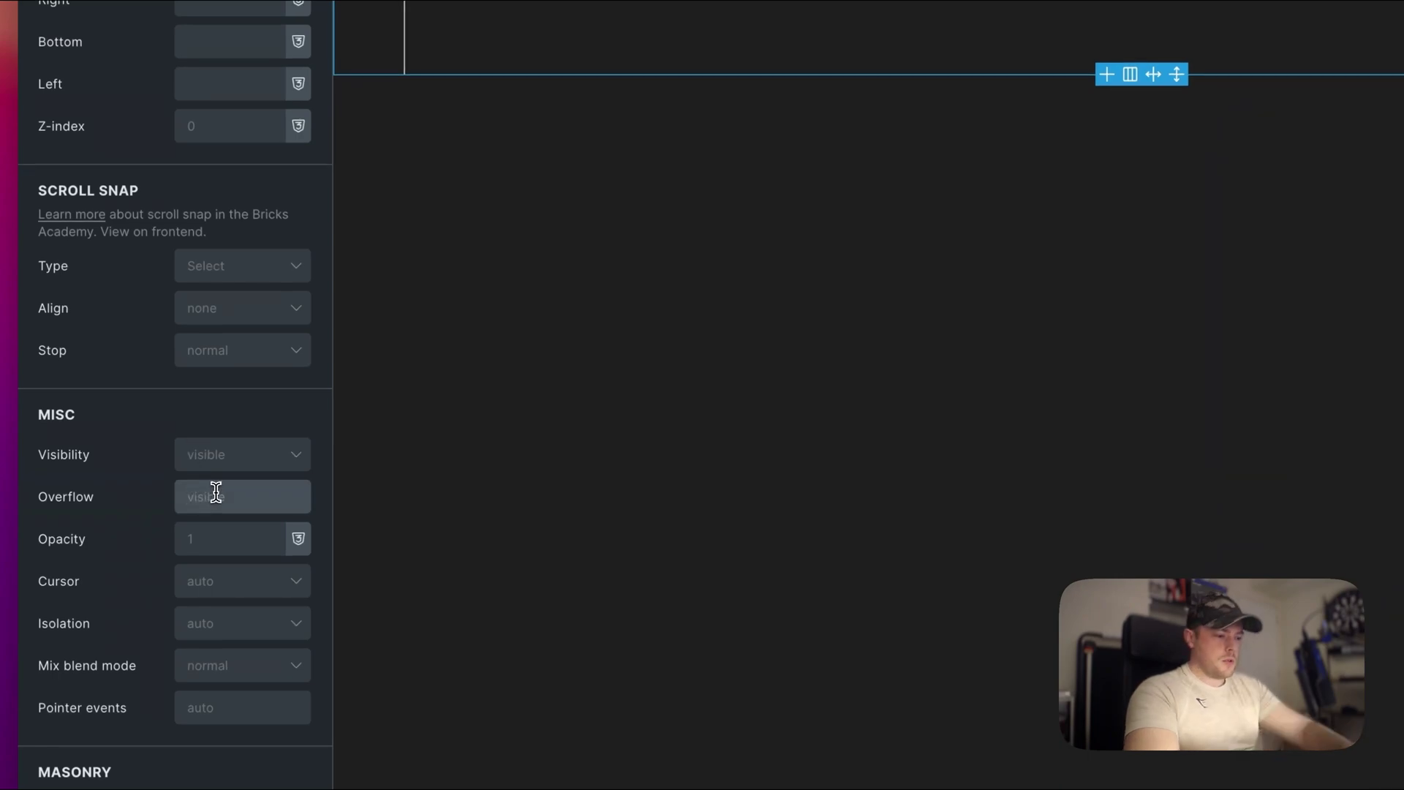
type("hidden")
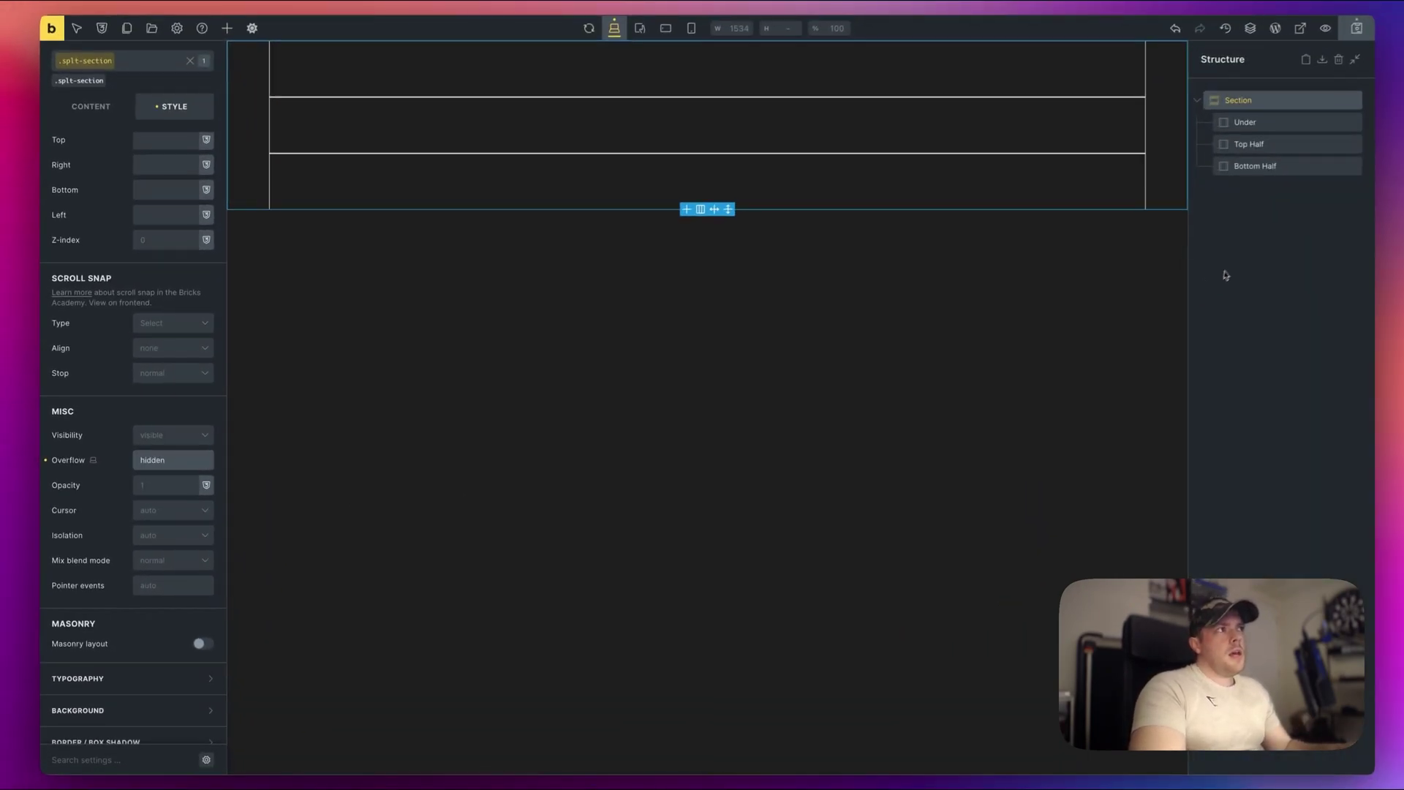
Step: Reselect the Section and set its position to relative
left_click(1226, 275)
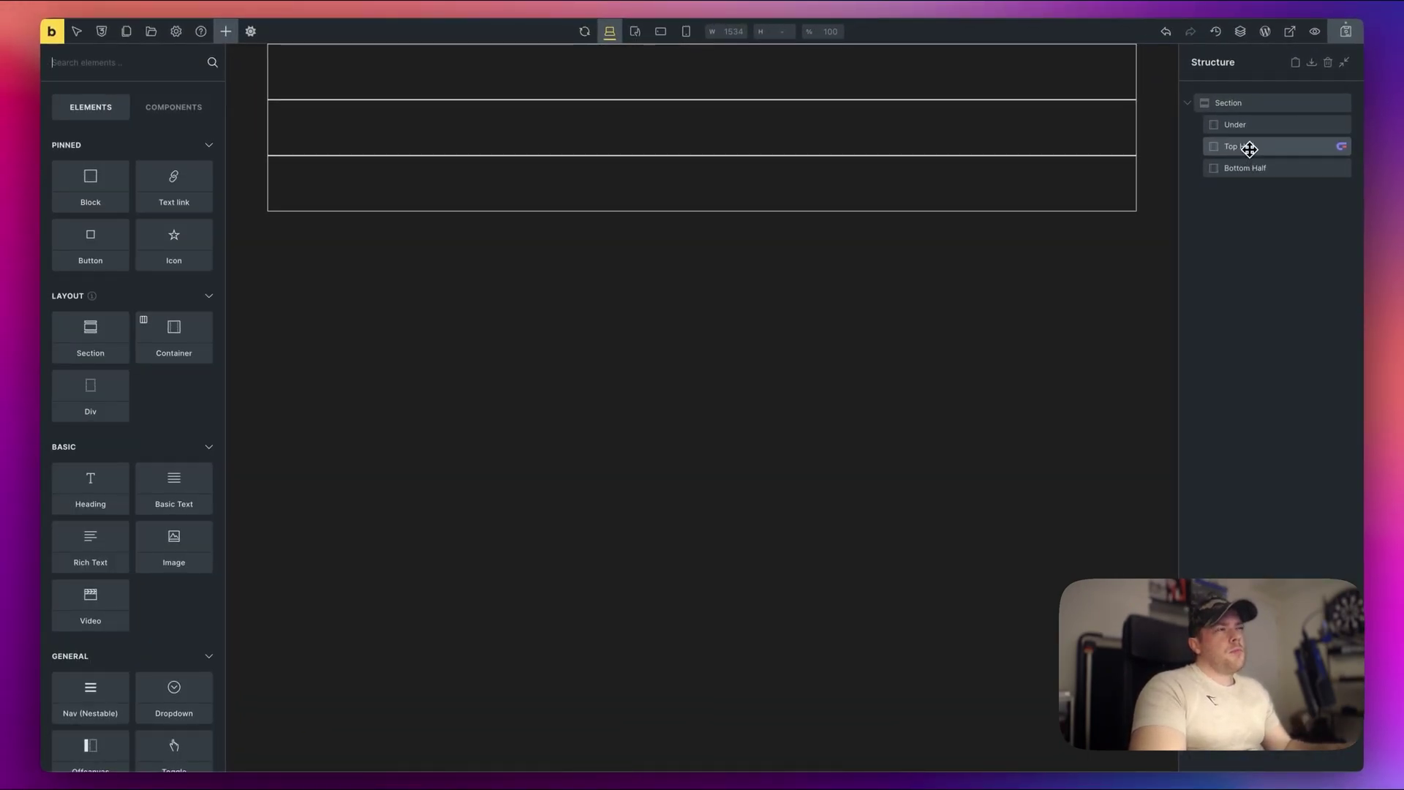
left_click(1236, 148)
left_click(1228, 168)
double_click(1233, 145)
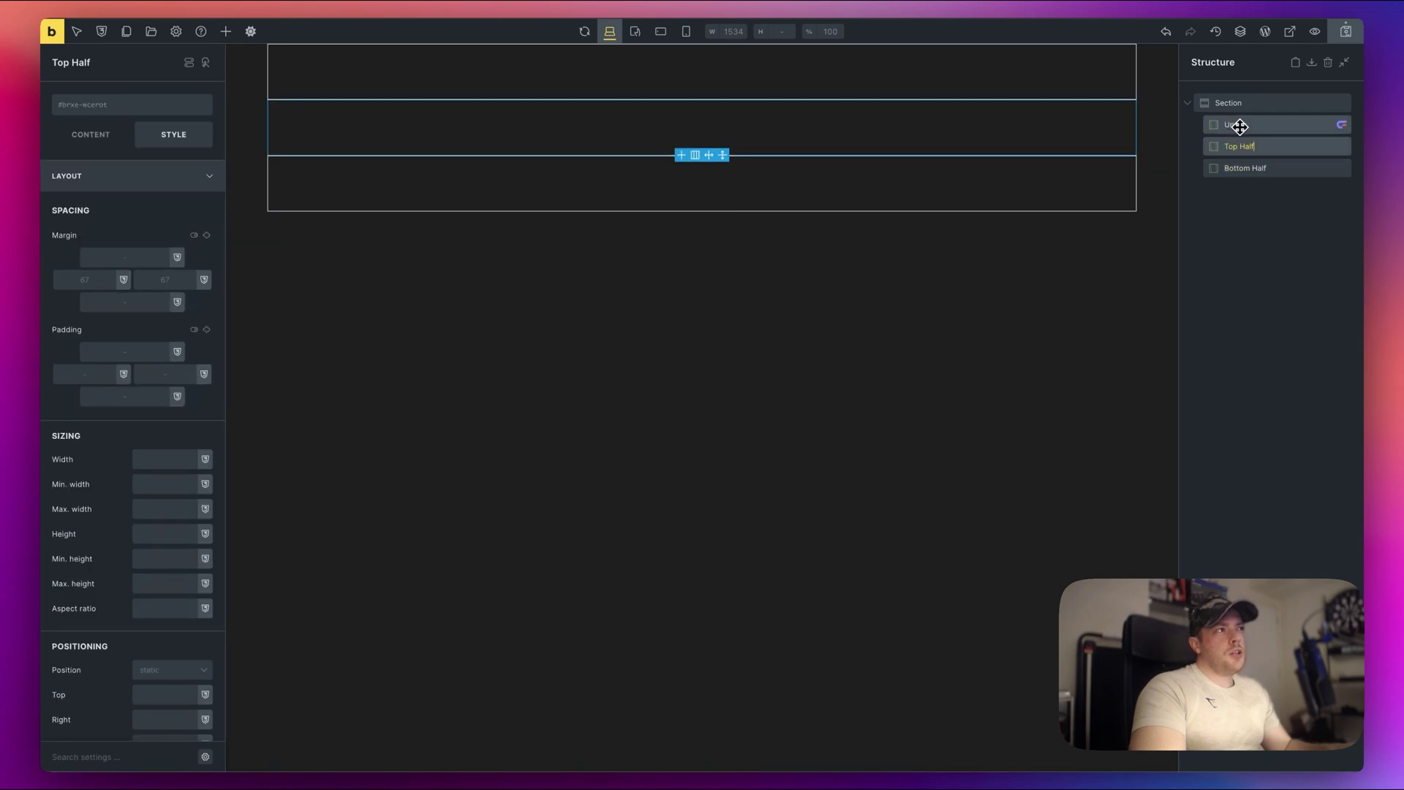
double_click(1257, 126)
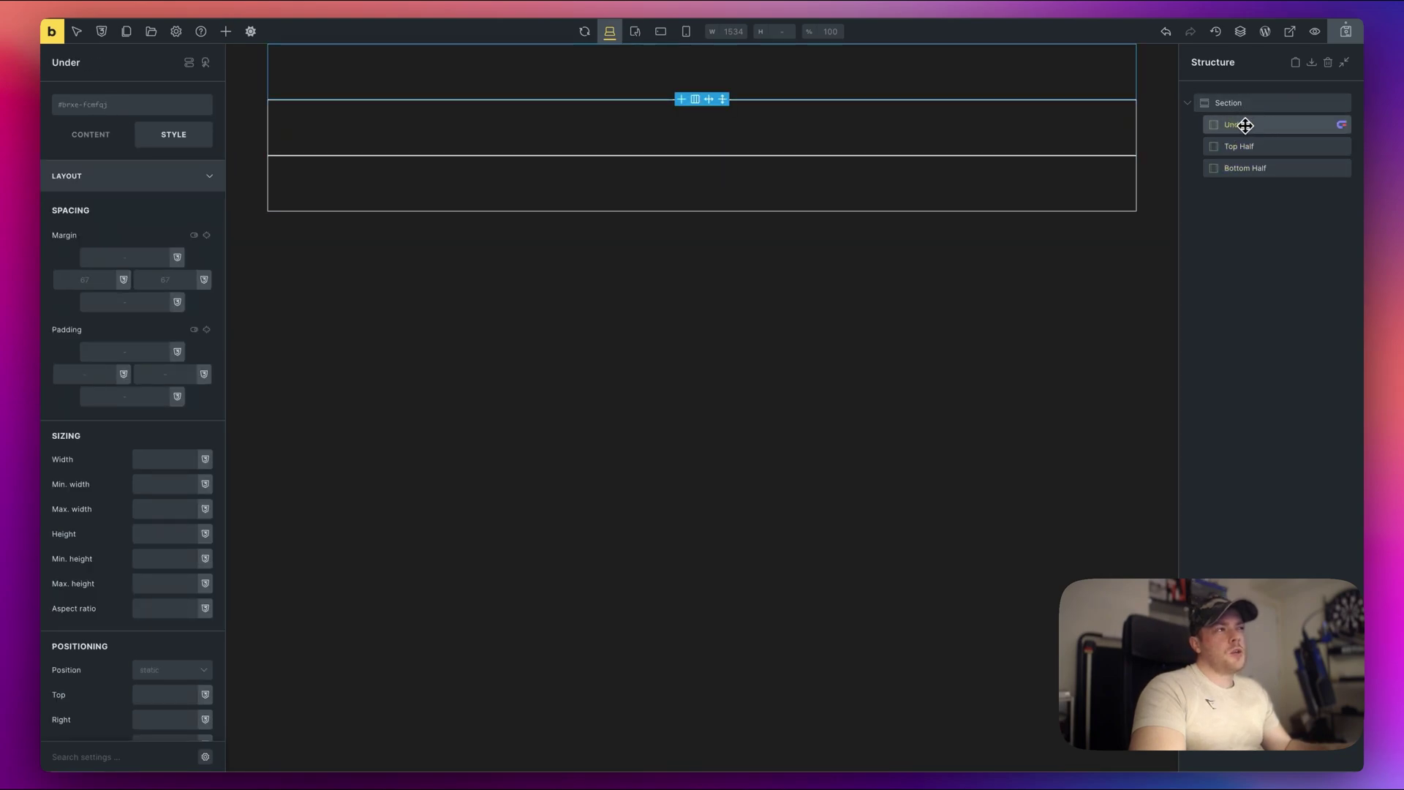
double_click(1256, 104)
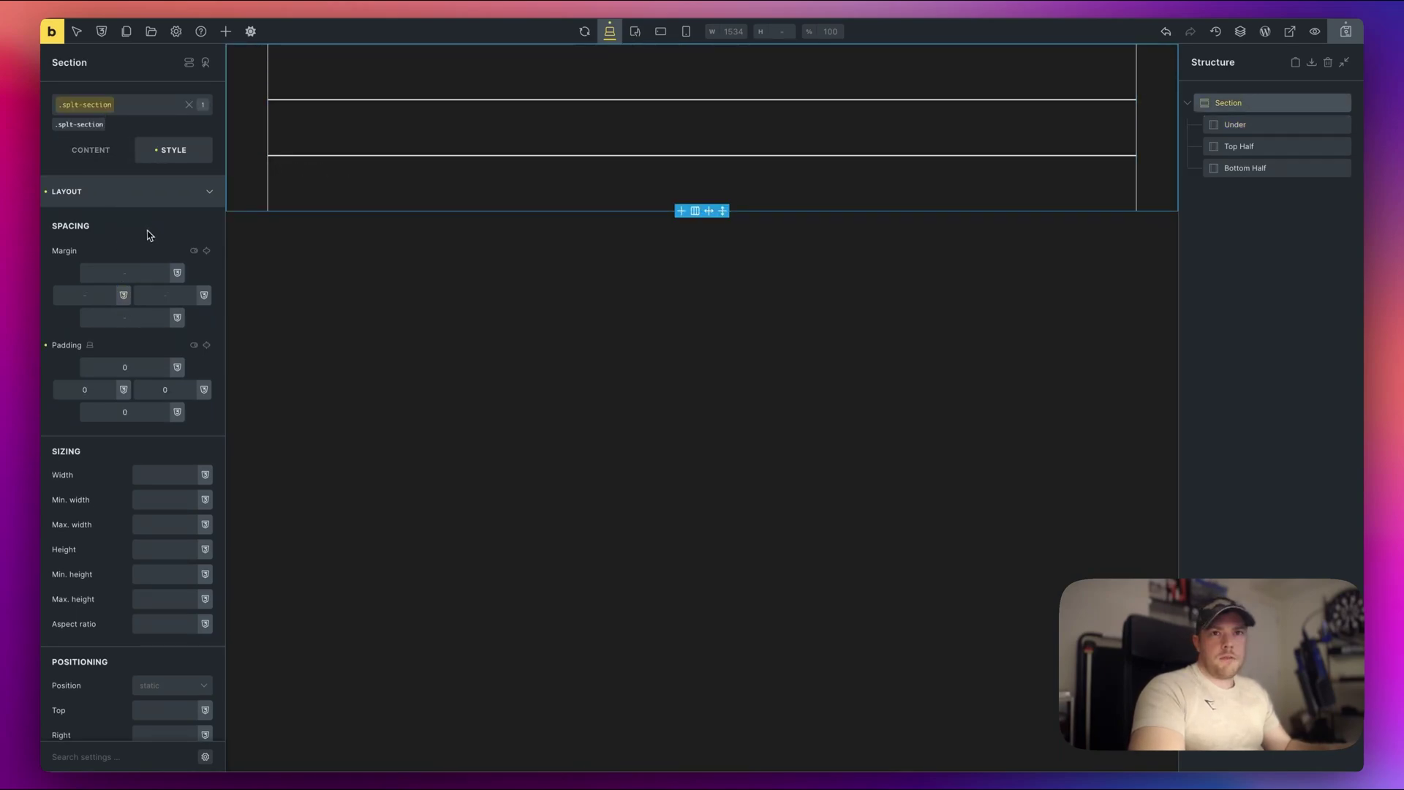
left_click(146, 199)
left_click(146, 196)
scroll(139, 366, "down", 4)
left_click(150, 401)
left_click(152, 437)
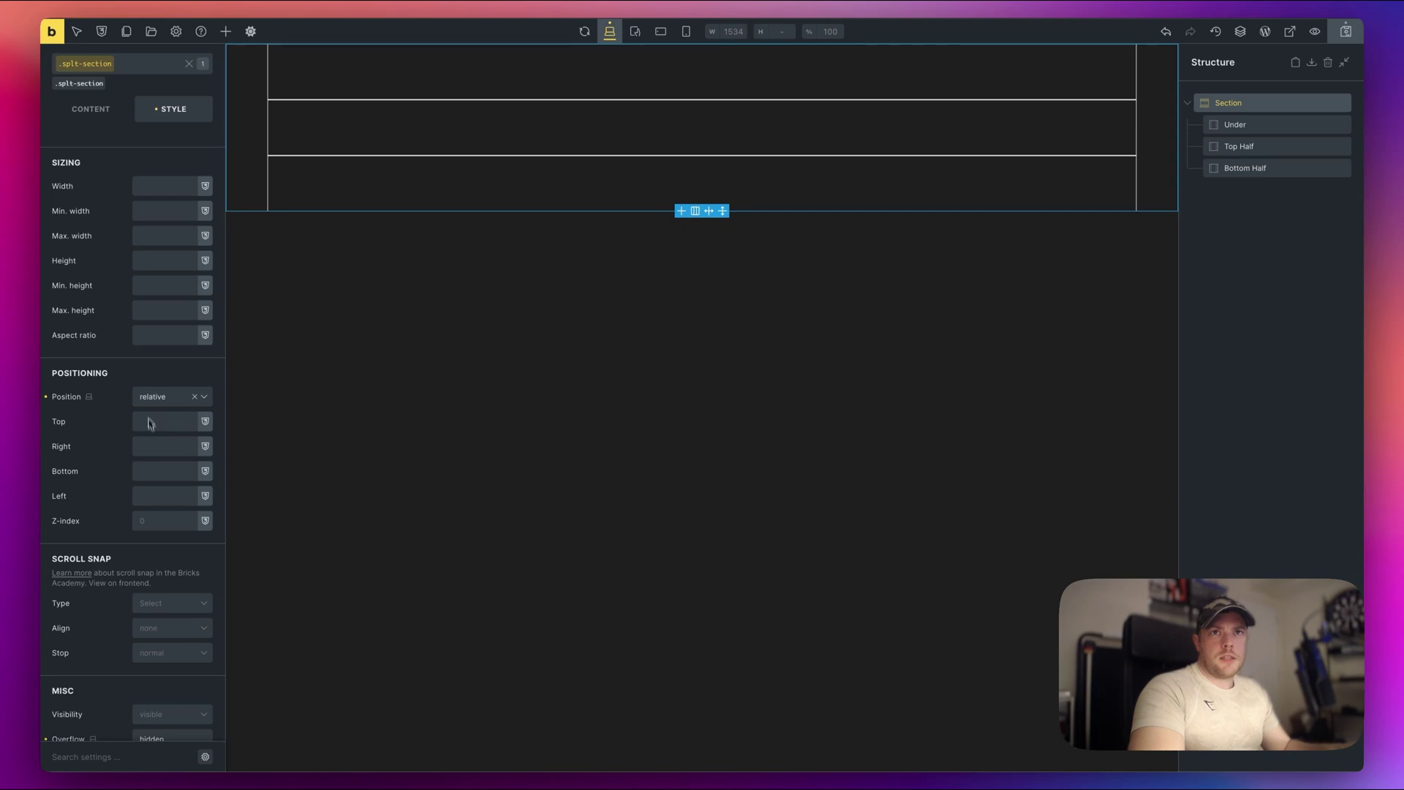
scroll(97, 230, "up", 4)
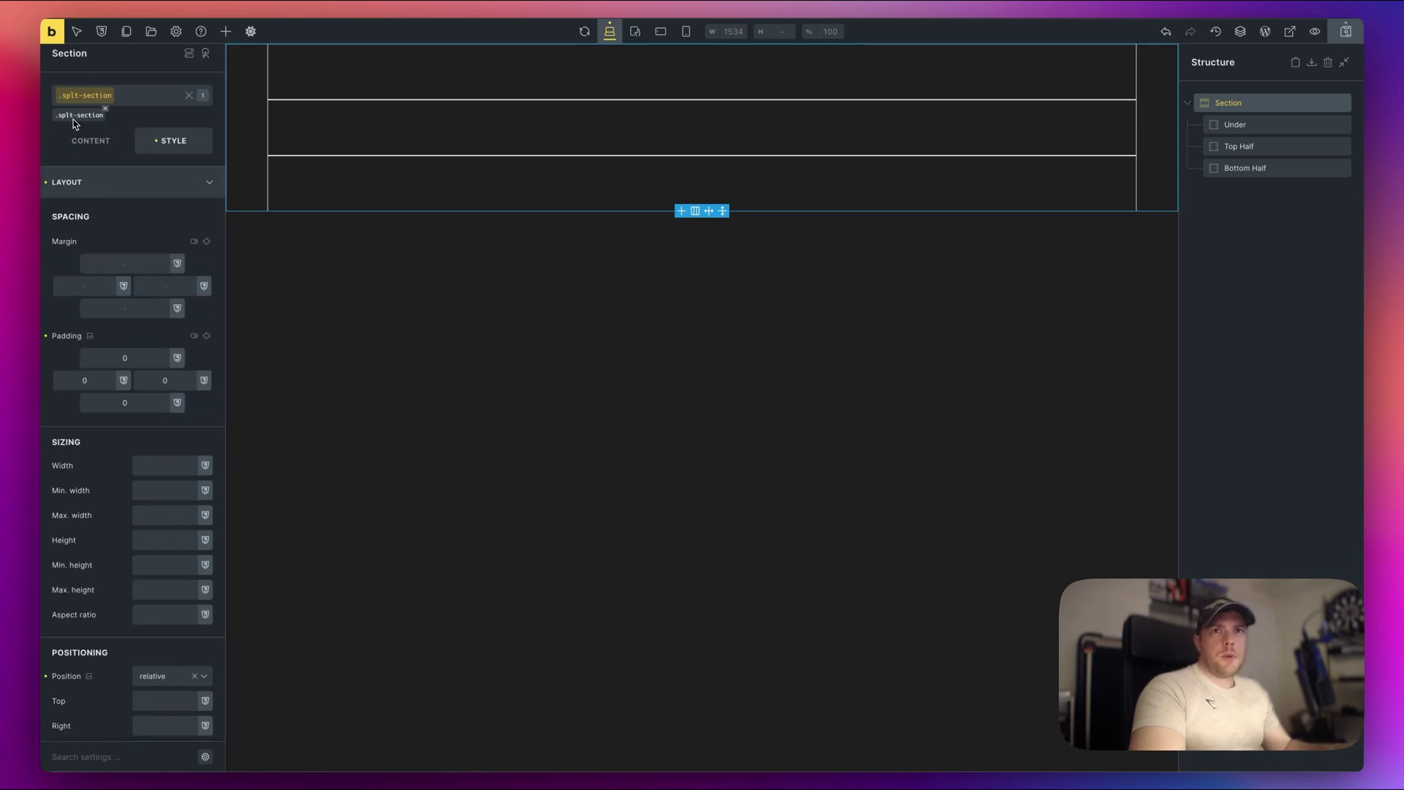
Step: Rename the class splt-section to split-section in the class manager and save it
left_click(94, 41)
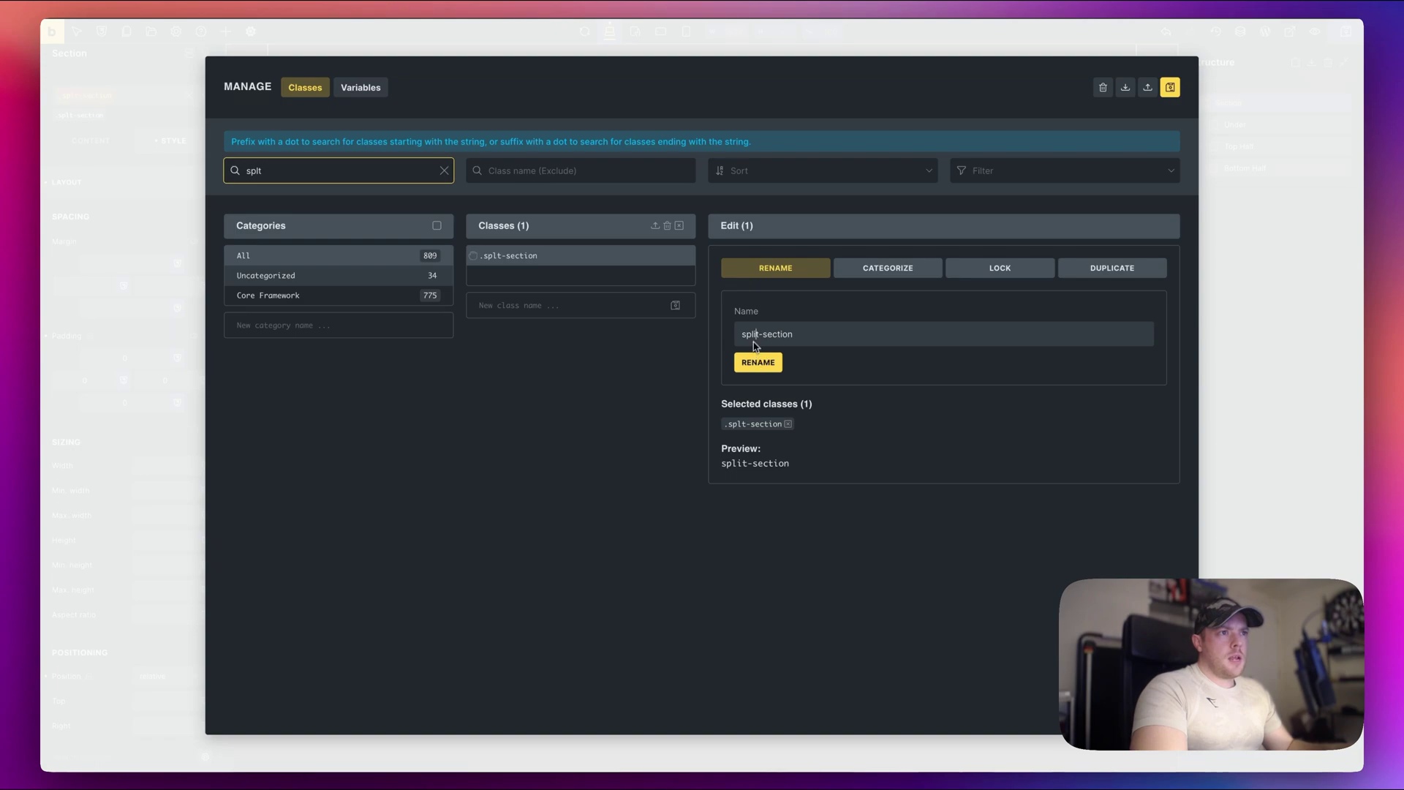
left_click(758, 362)
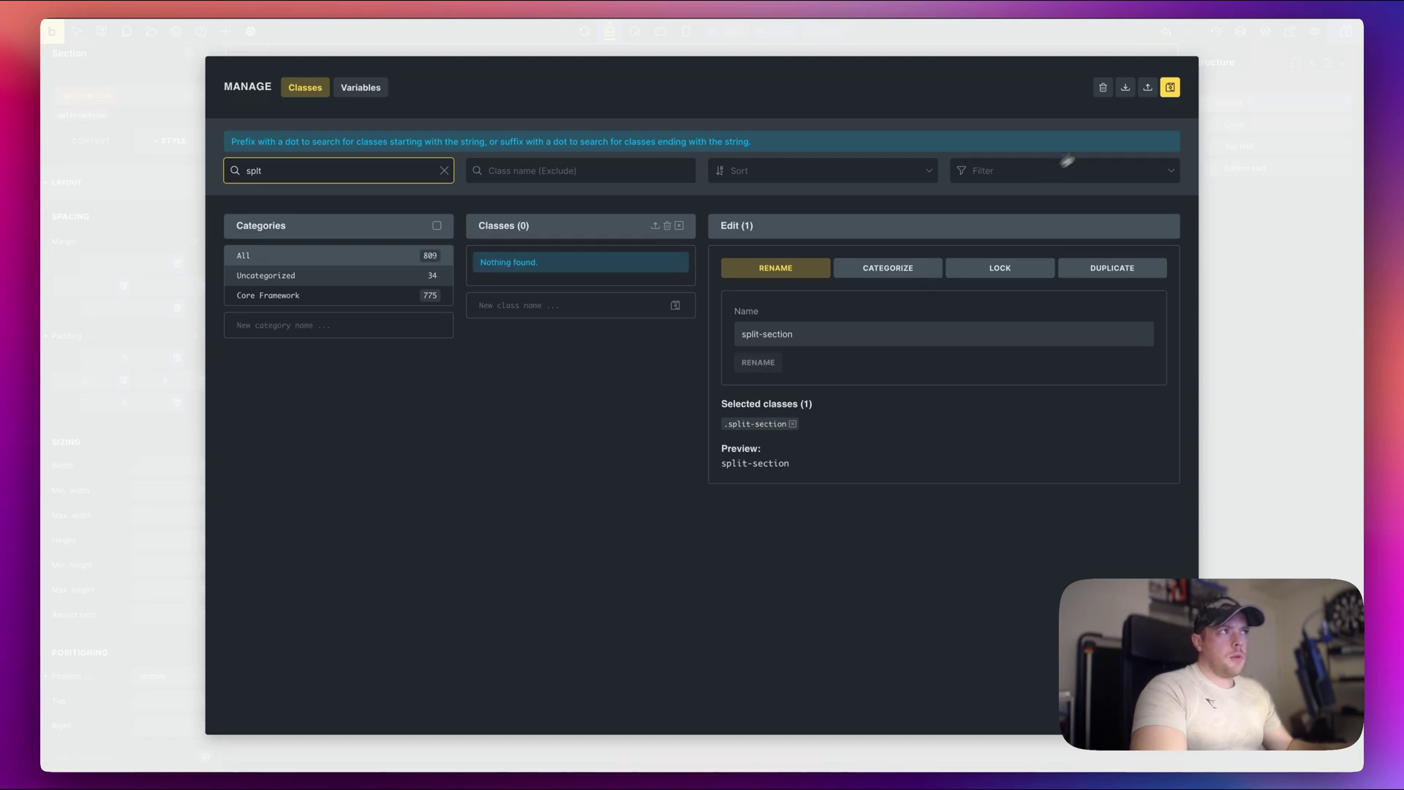
left_click(1168, 89)
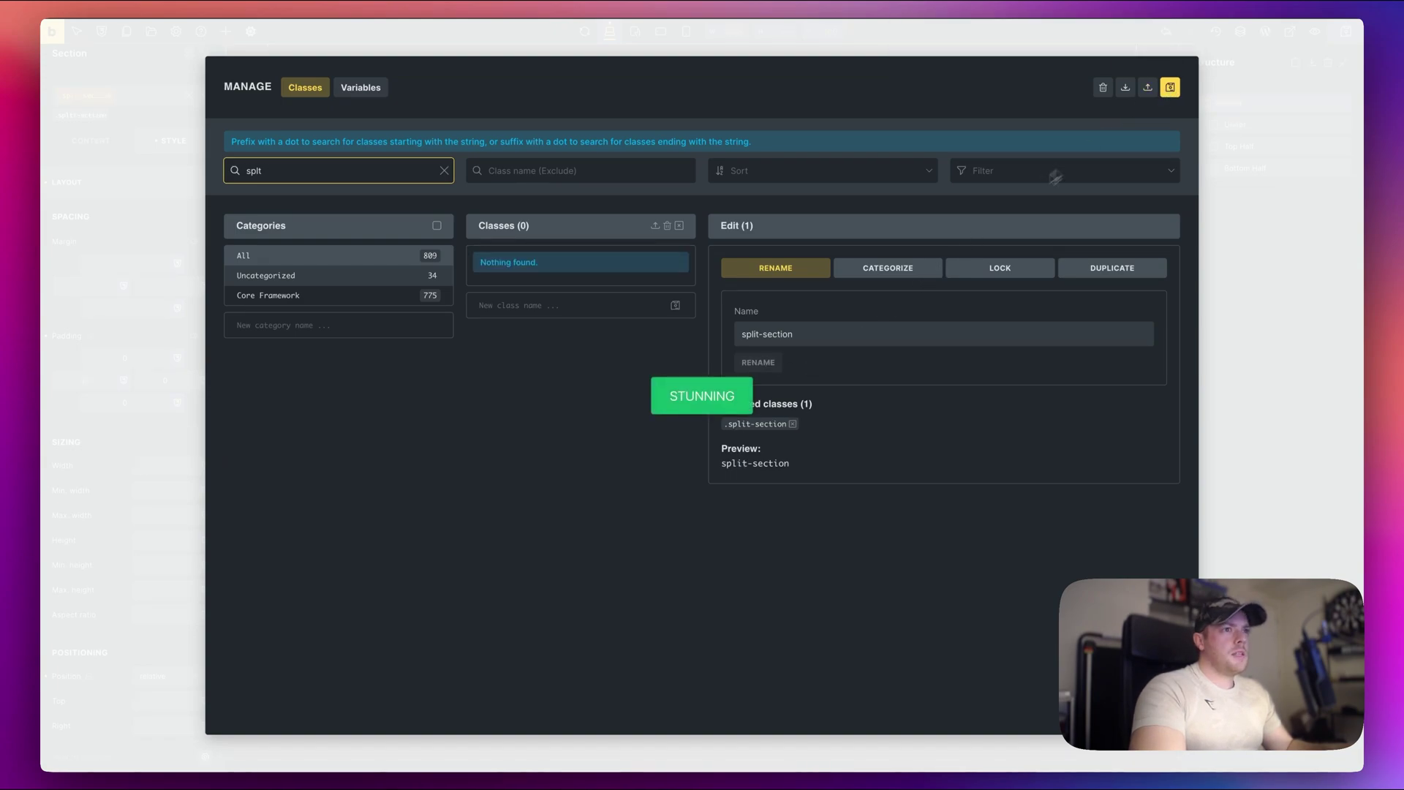
key("Escape")
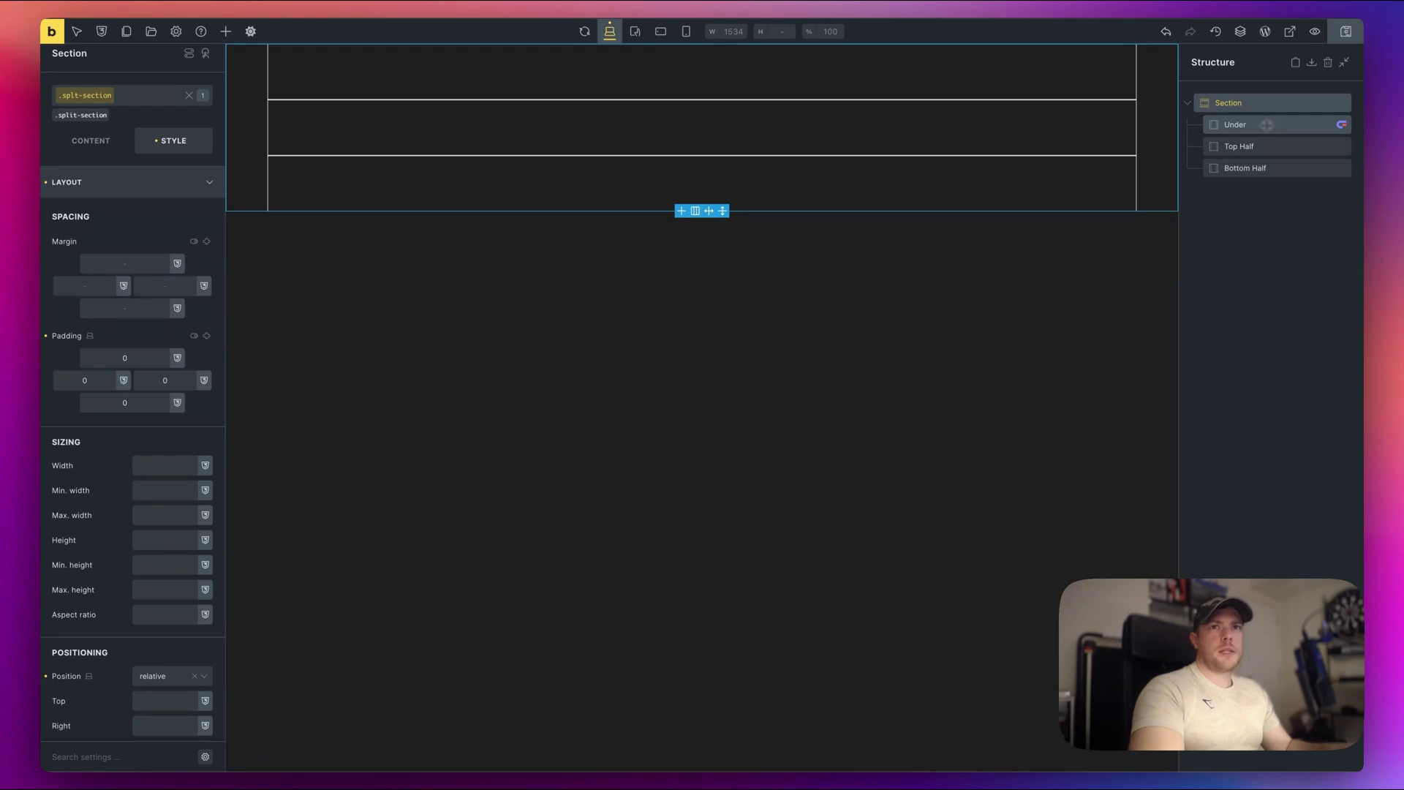
Step: Add the class split-section__background to the Under container
left_click(1267, 125)
left_click(109, 105)
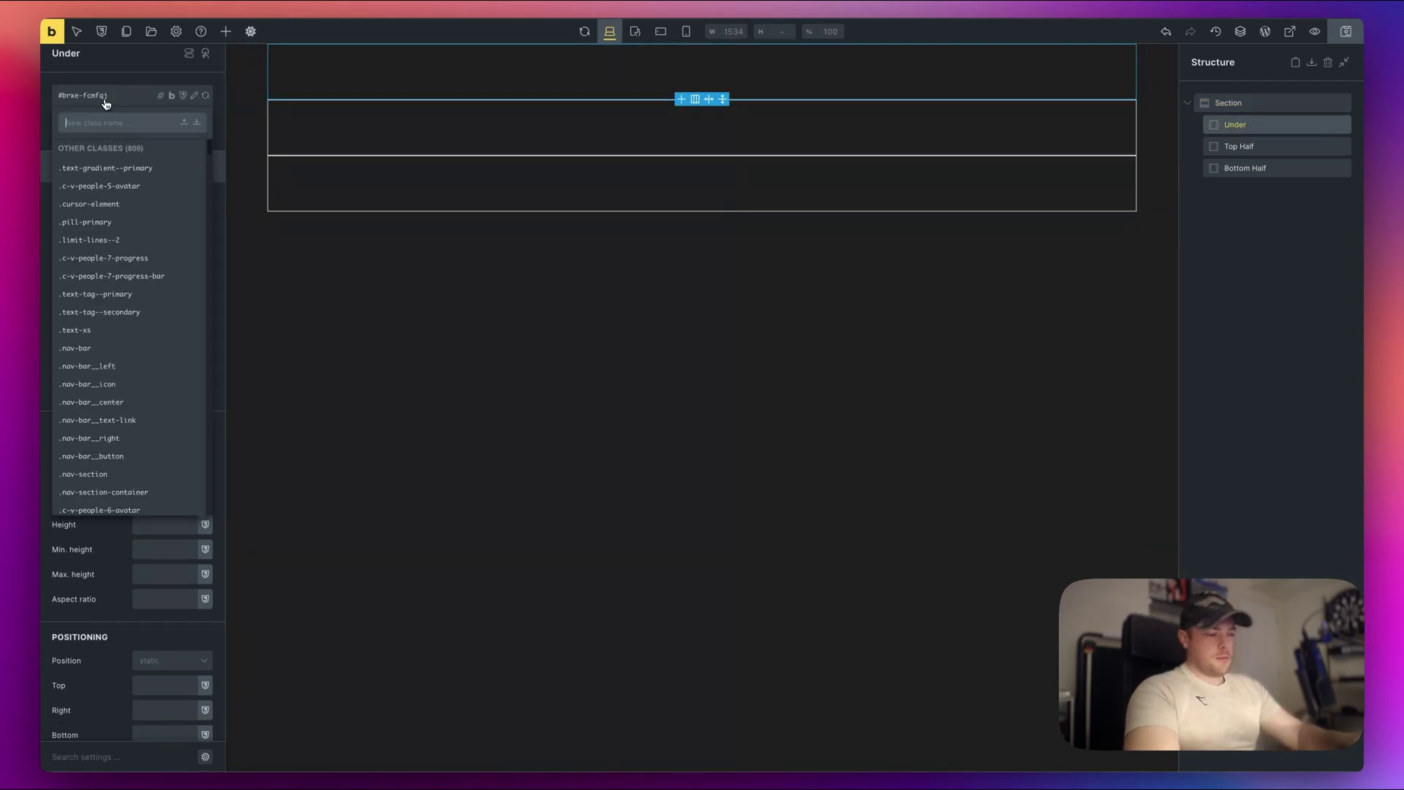
type("split-sec")
type("tion__")
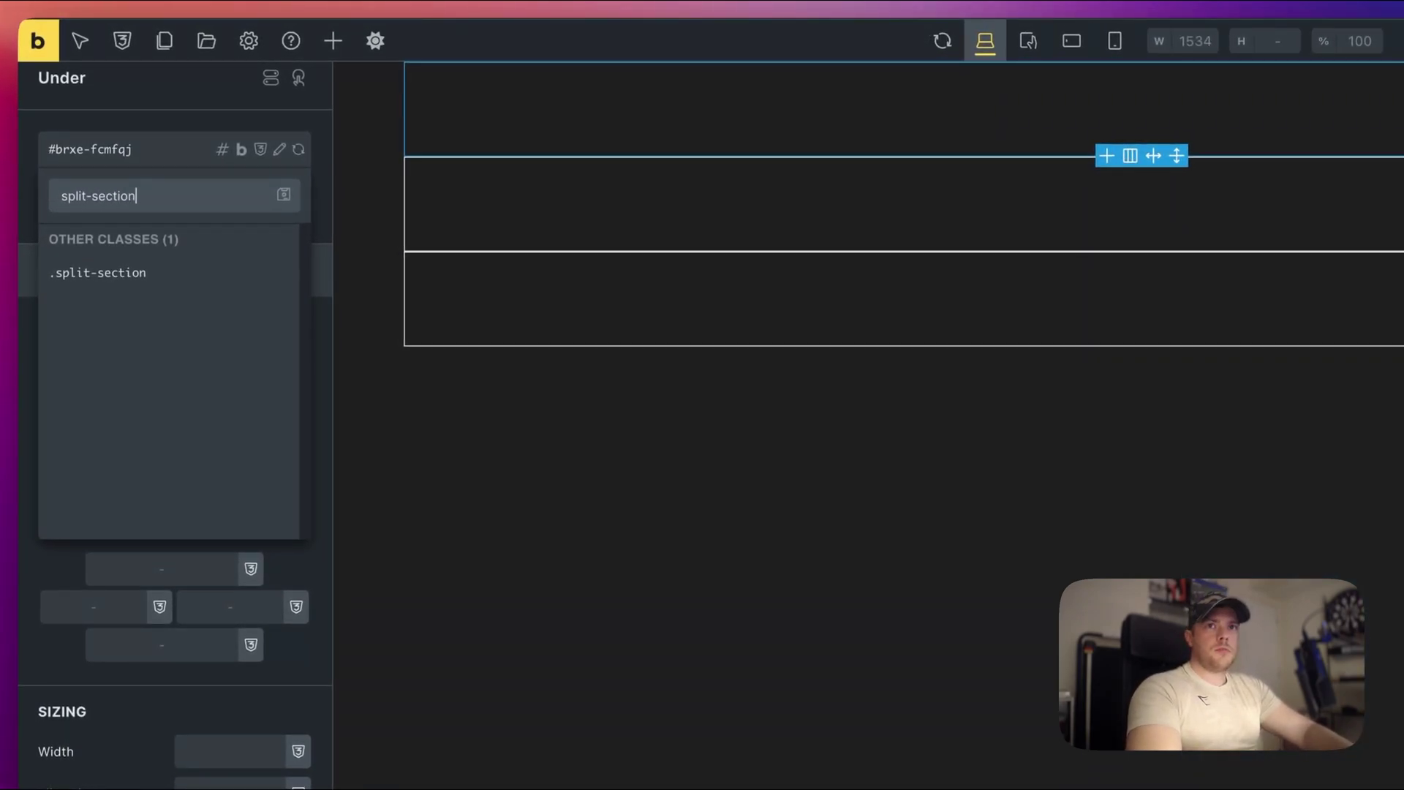
type("background")
key("Return")
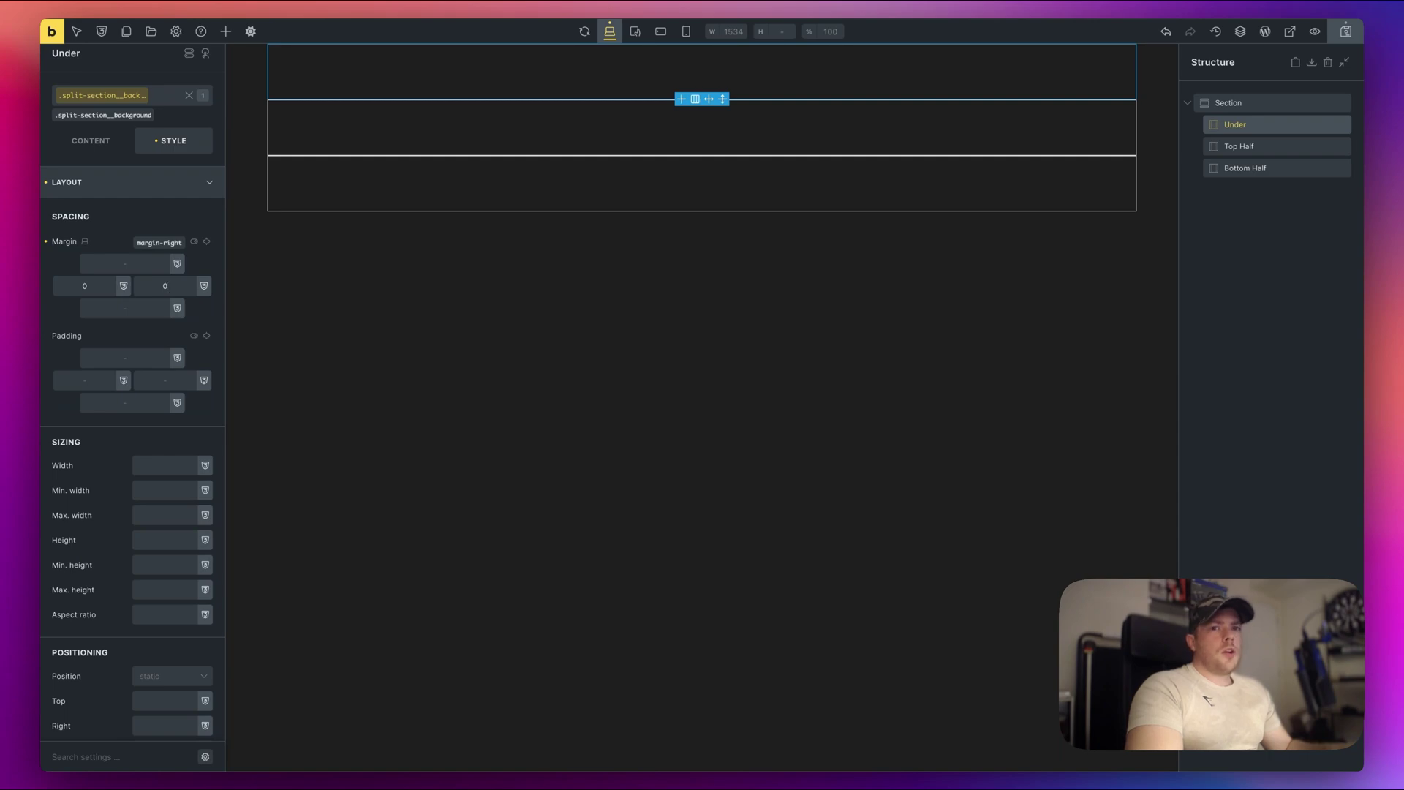
Step: Give Under a width of 100% and a minimum height of 100vh
left_click(143, 471)
type("100%")
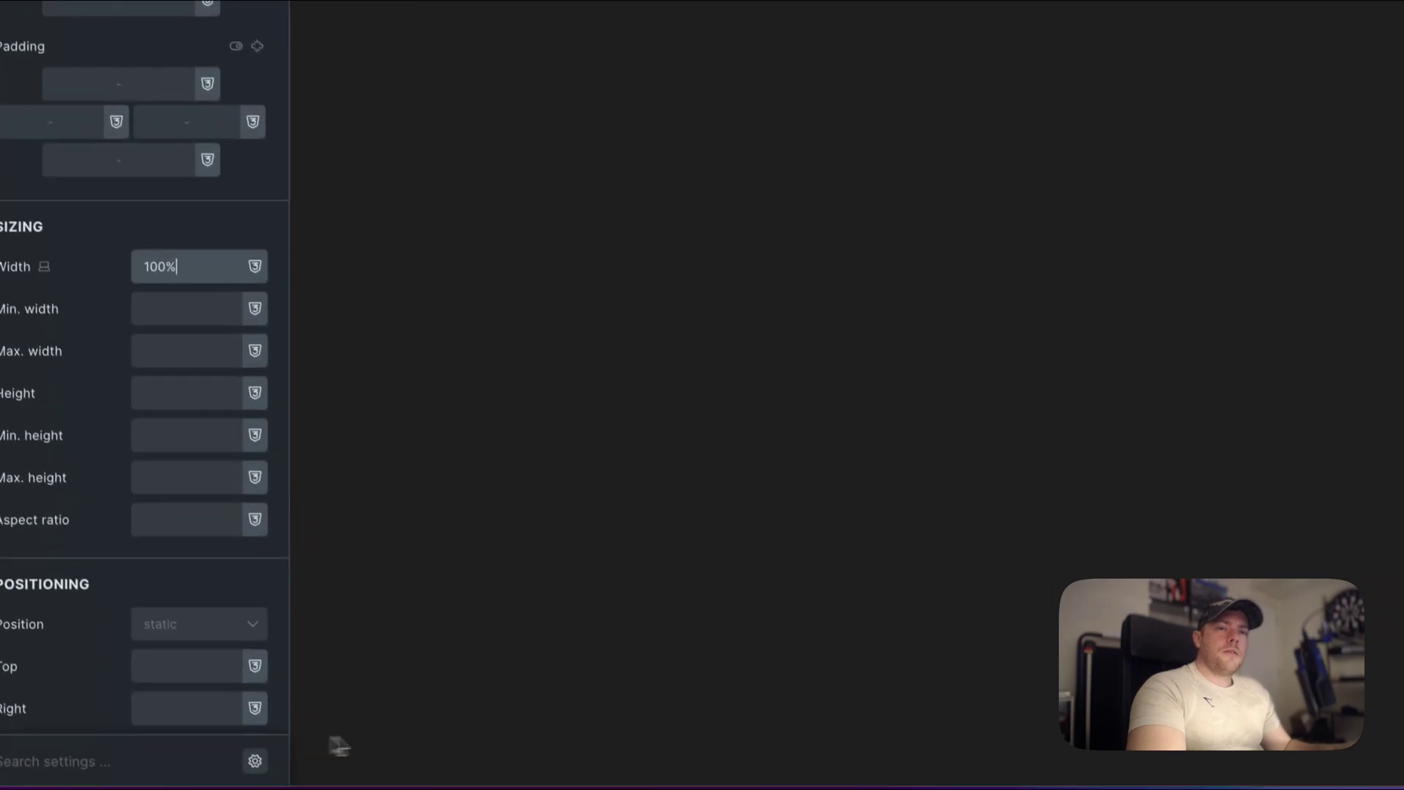
left_click(207, 393)
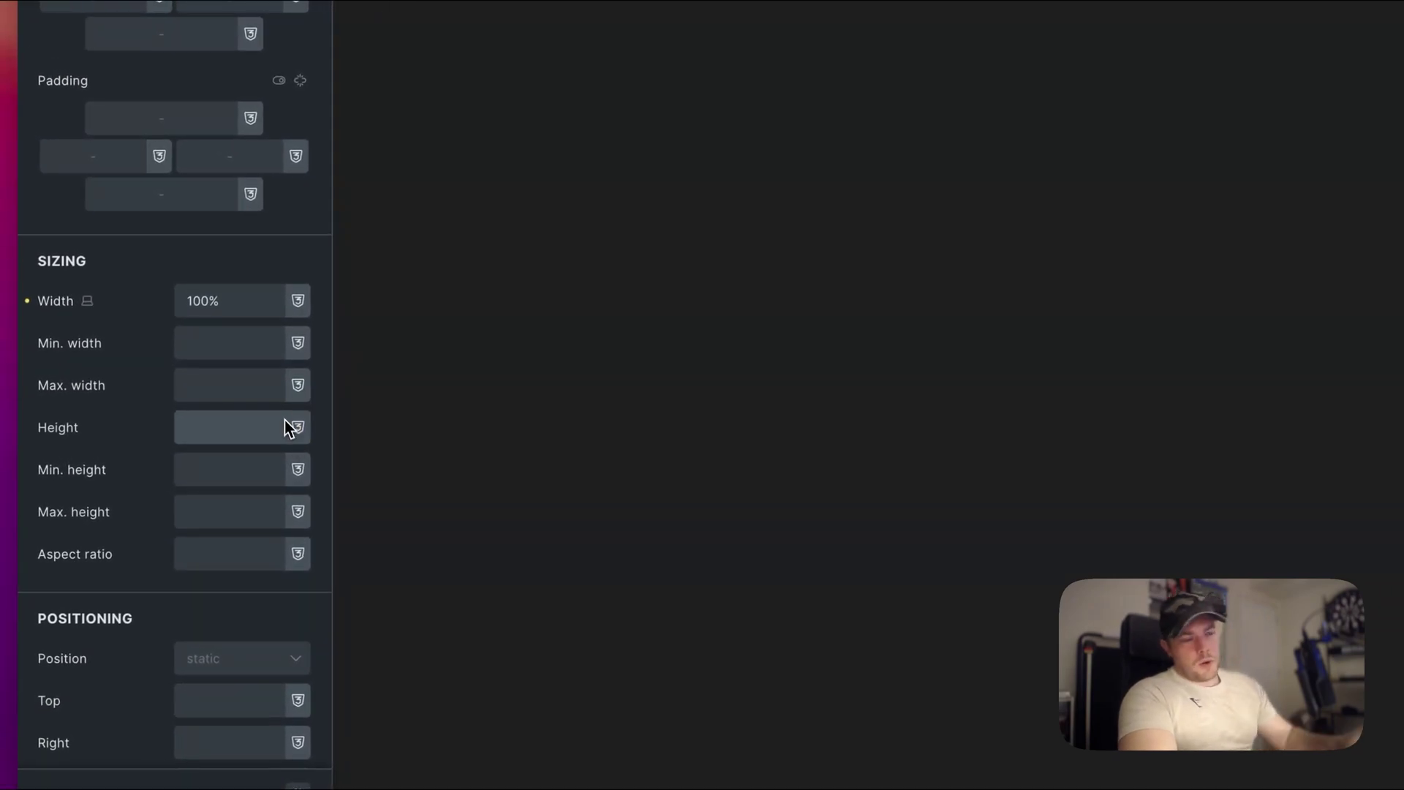
type("100vh")
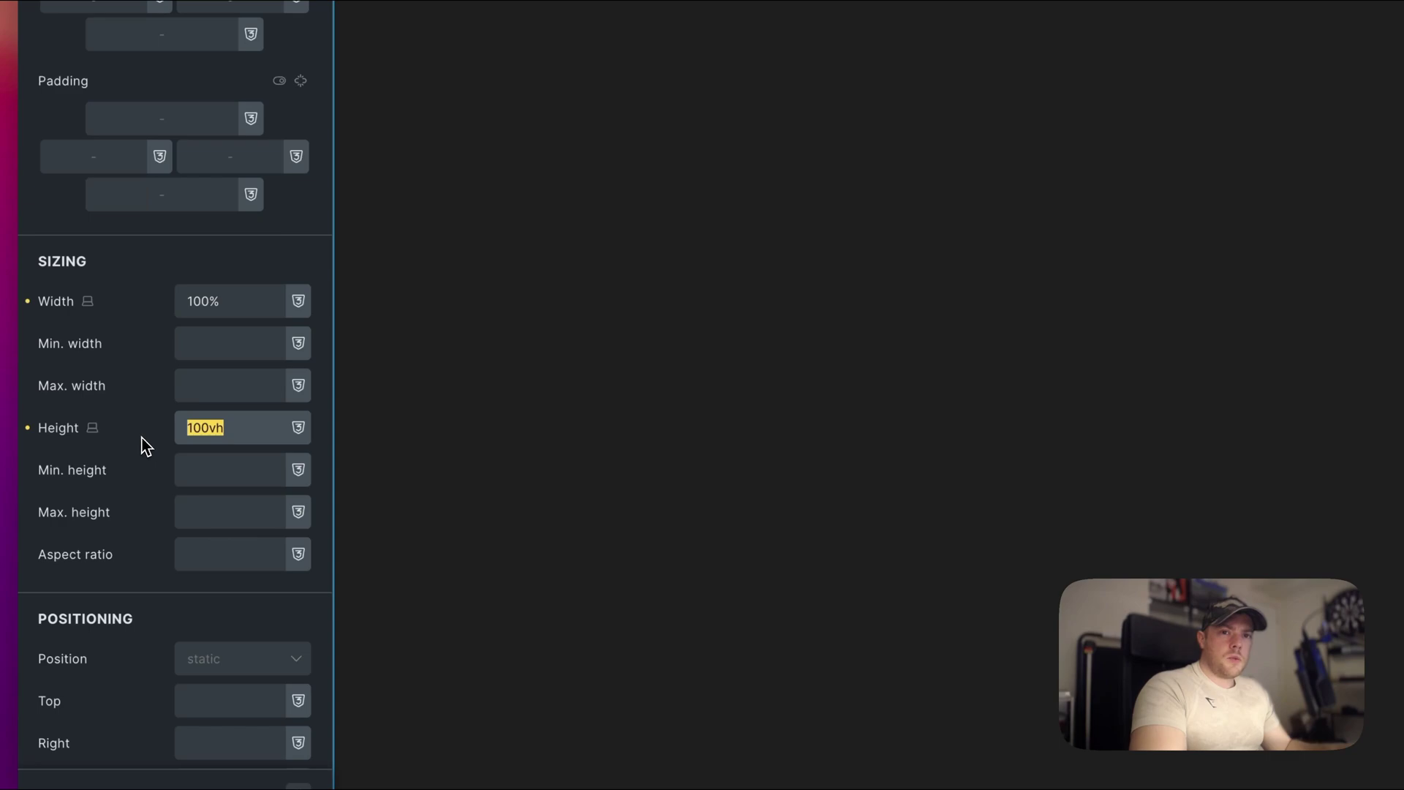
key("ctrl+x")
left_click(189, 465)
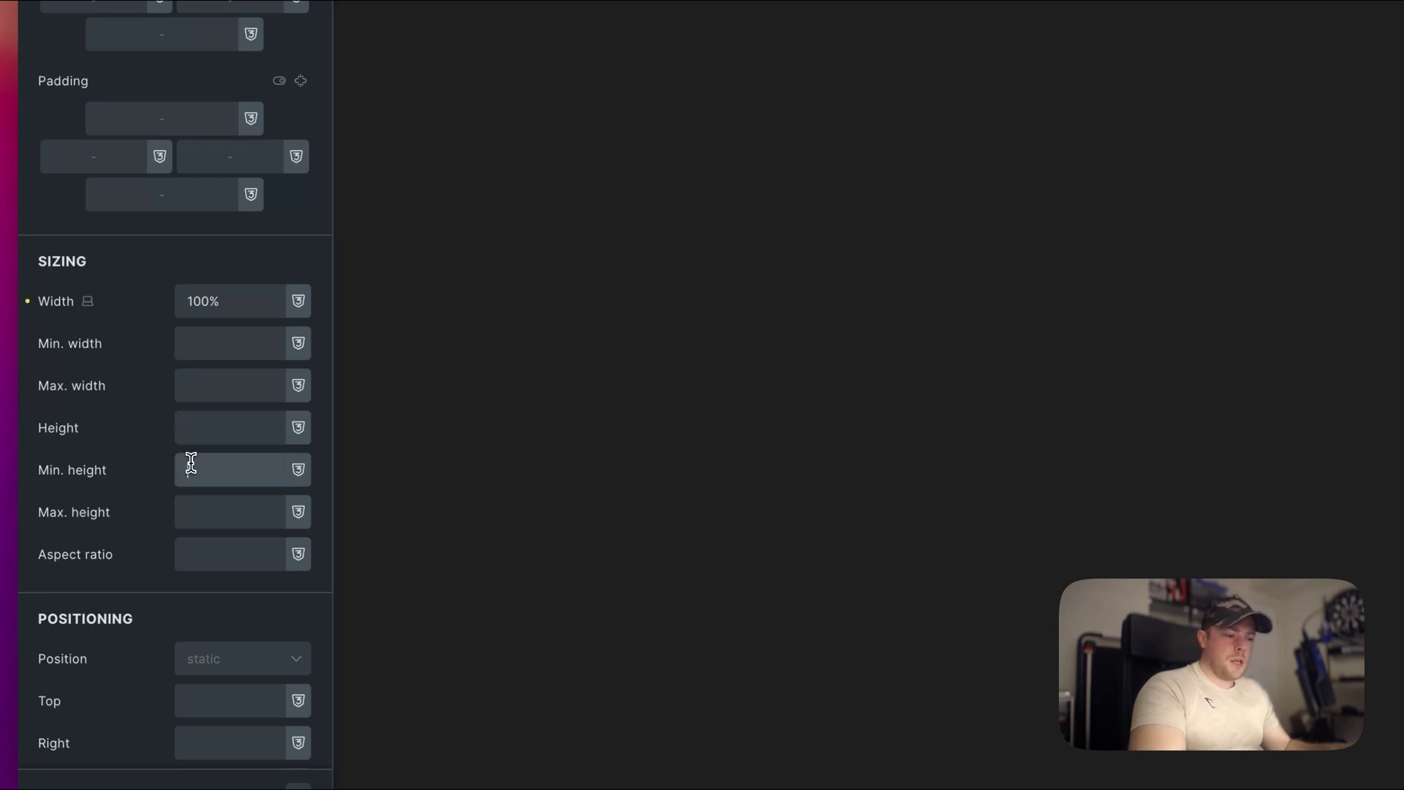
key("ctrl+v")
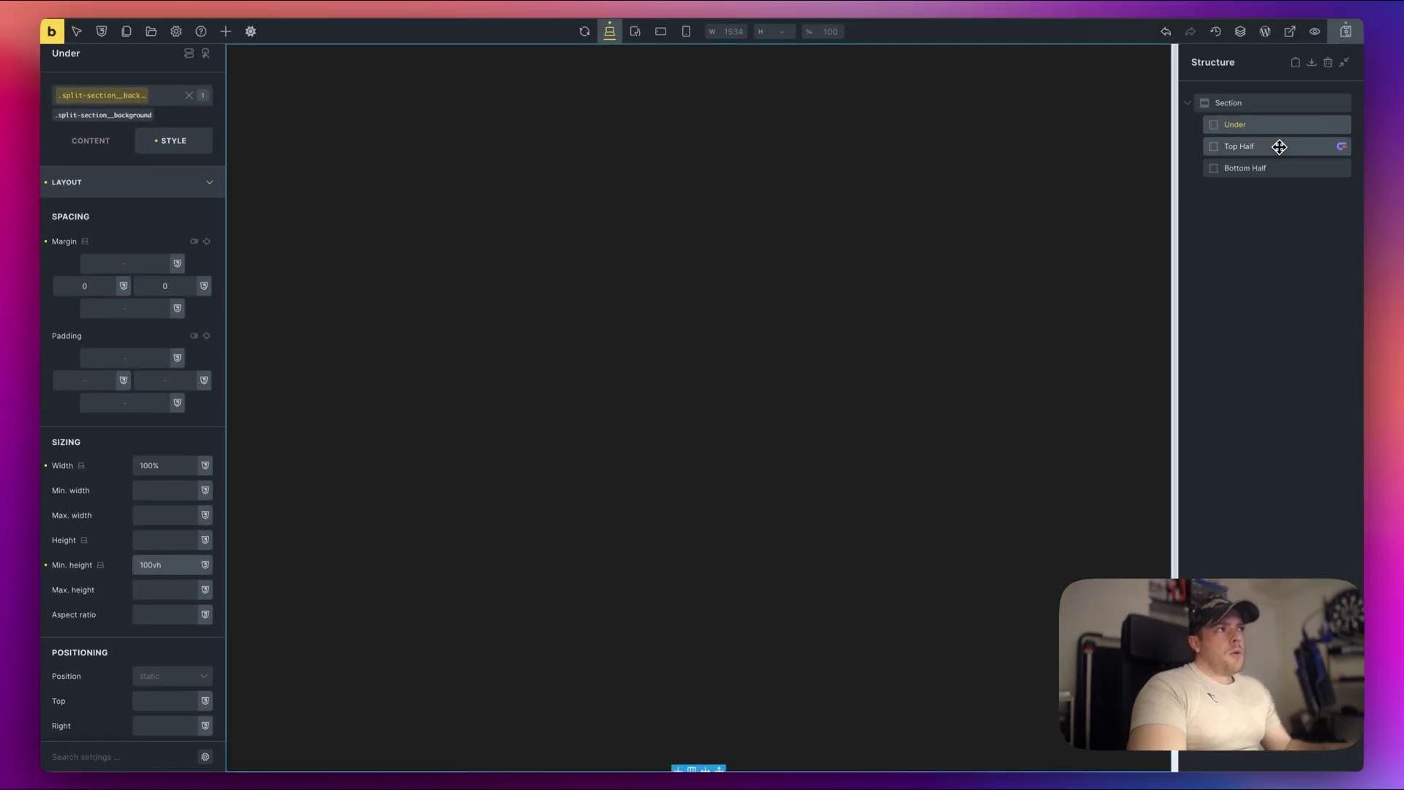
Step: Set the split-section__background class's position to absolute
left_click(1279, 147)
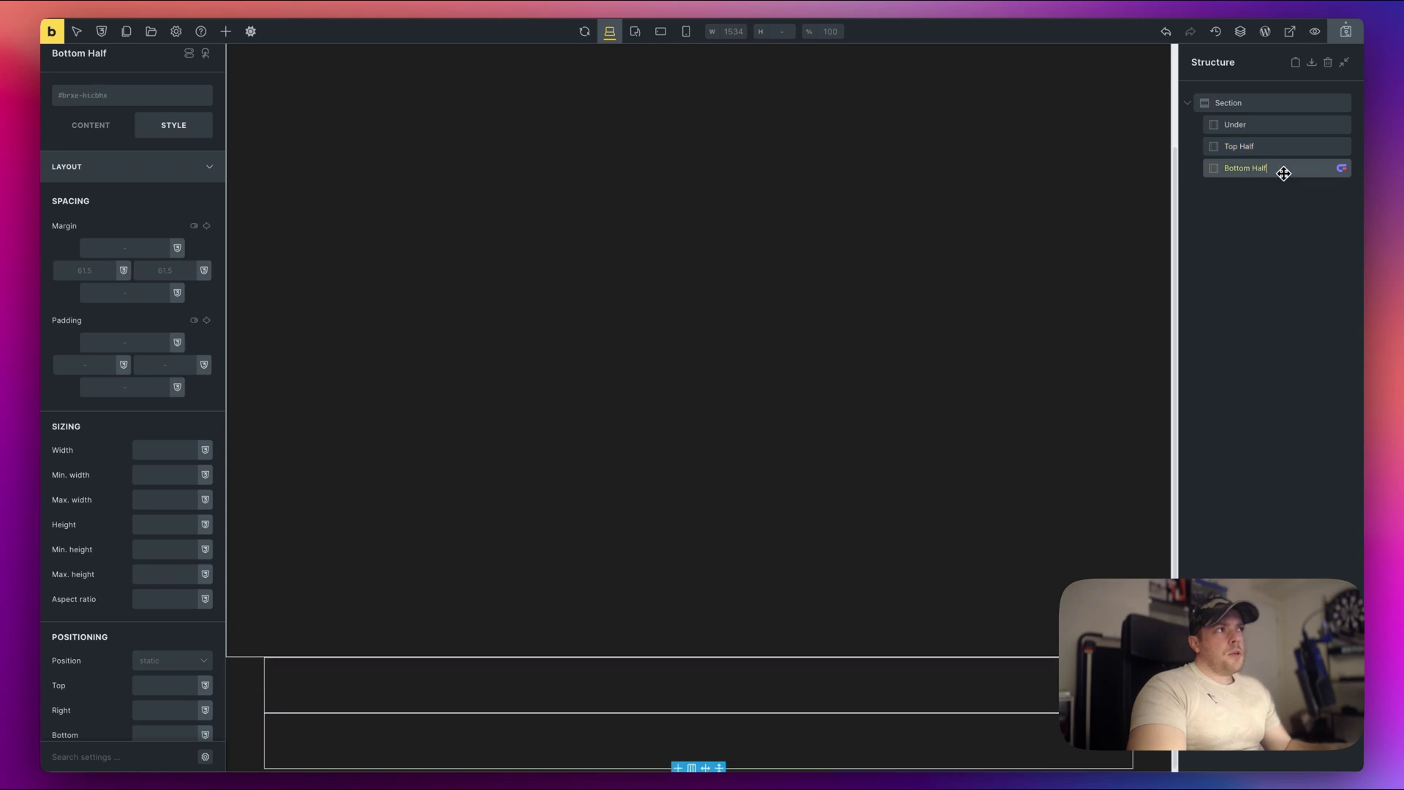
left_click(1245, 126)
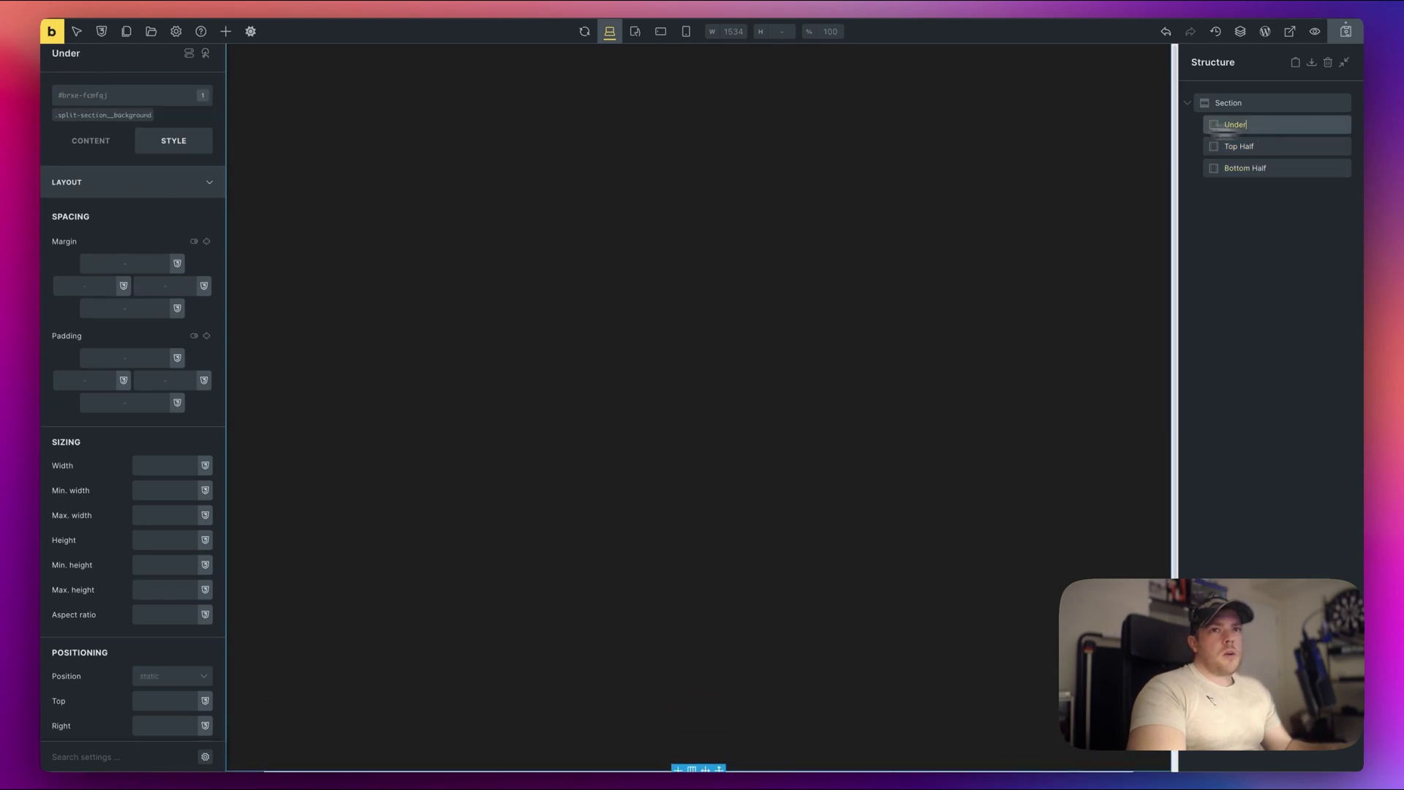
left_click(108, 126)
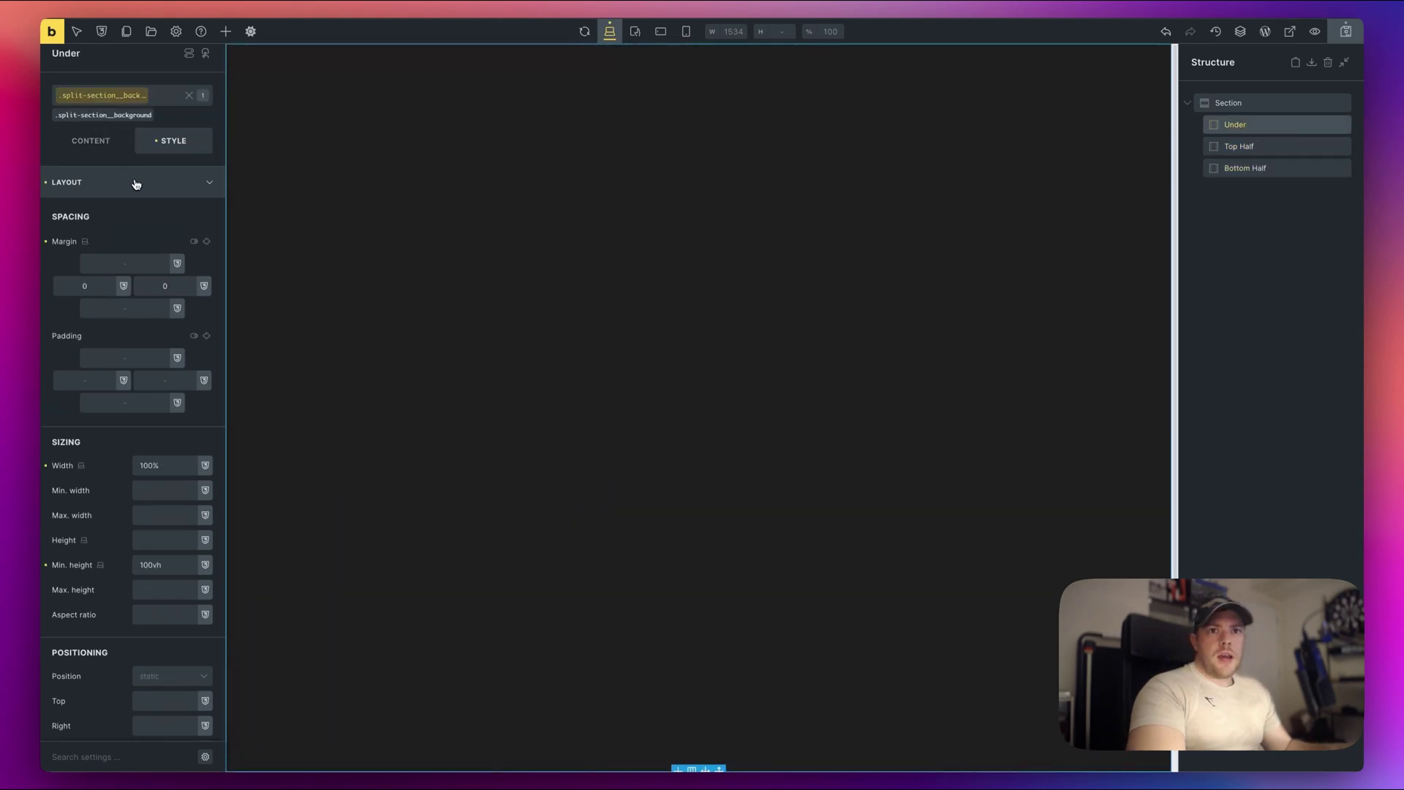
scroll(149, 498, "down", 3)
left_click(158, 489)
left_click(151, 542)
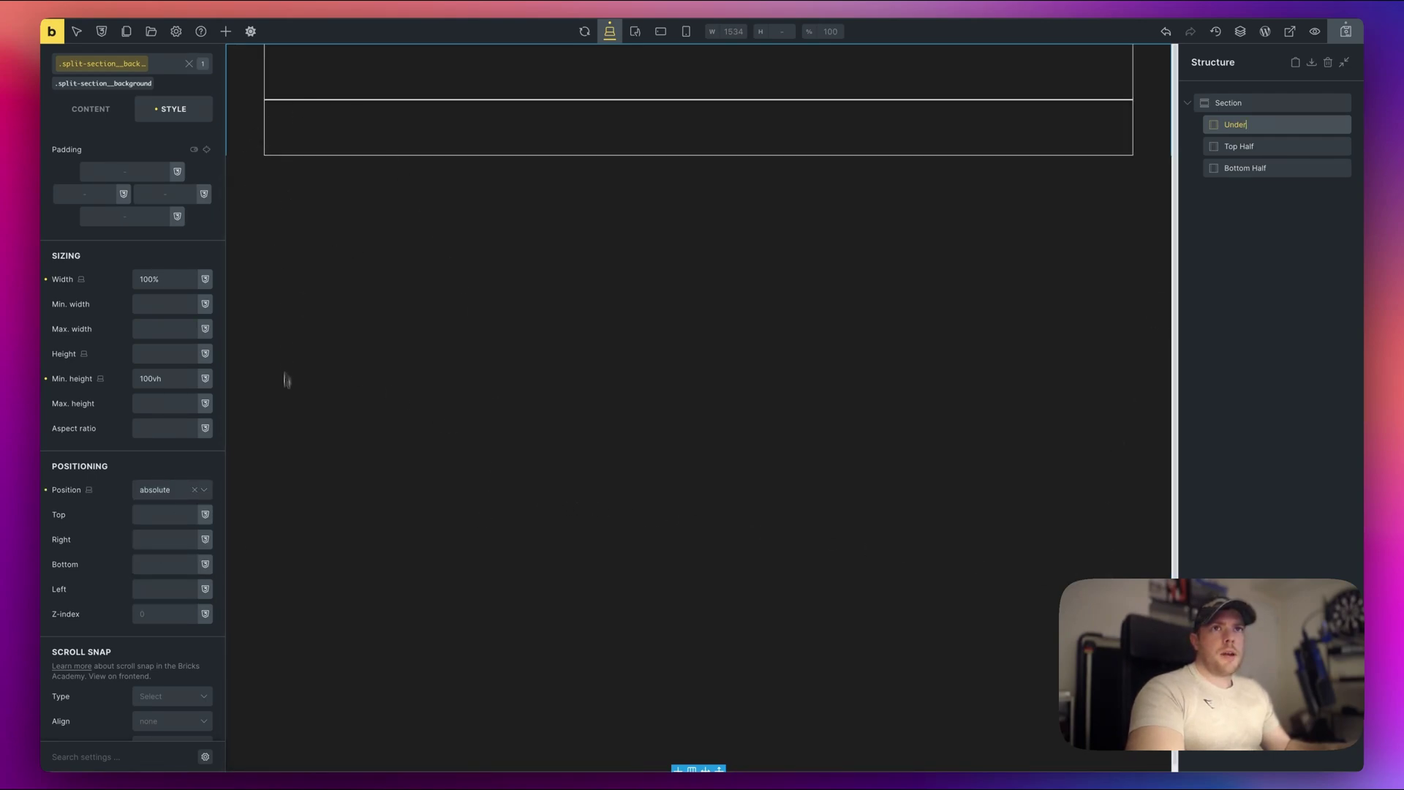
scroll(132, 217, "up", 5)
Step: Use the pasted Unsplash photo URL as Under's background, positioned center center
left_click(135, 191)
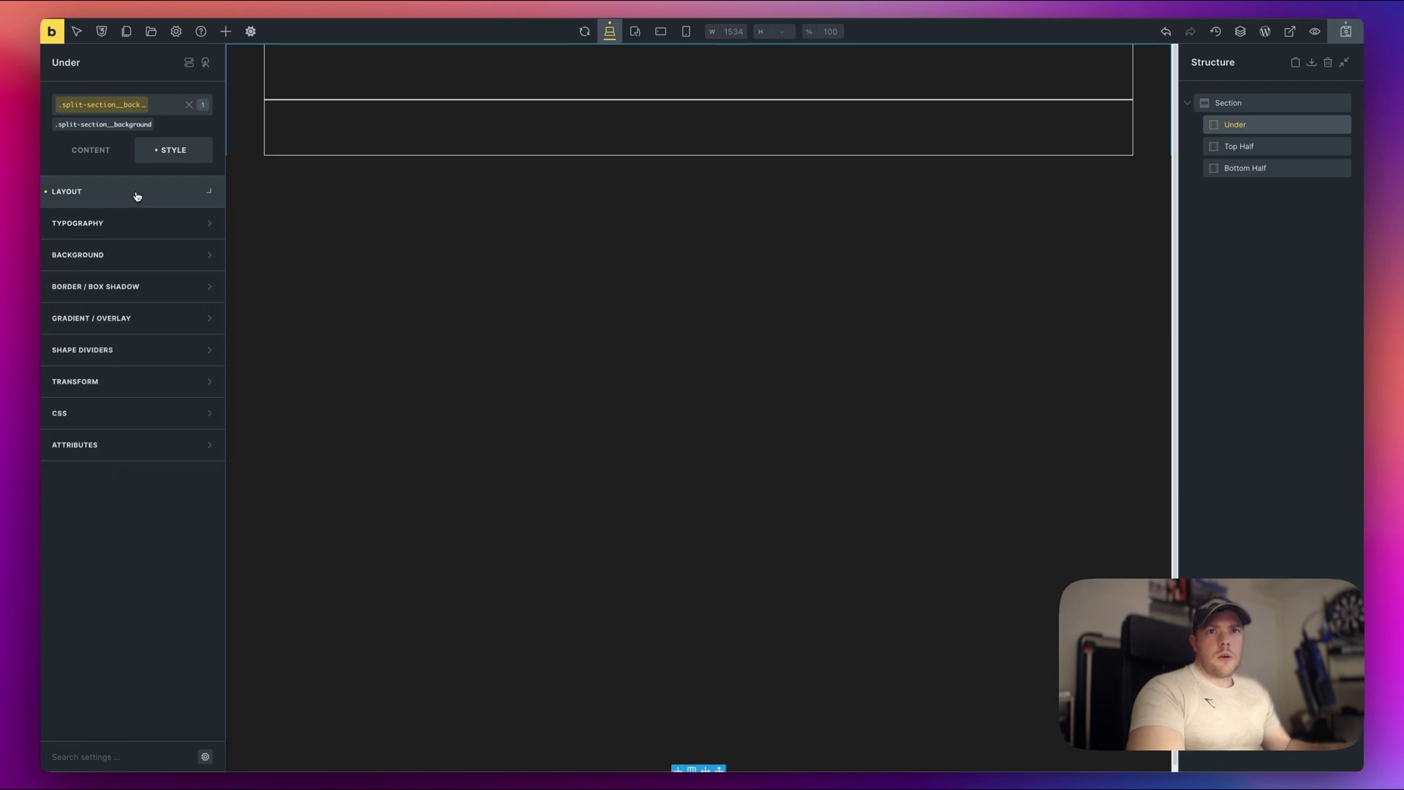
left_click(97, 260)
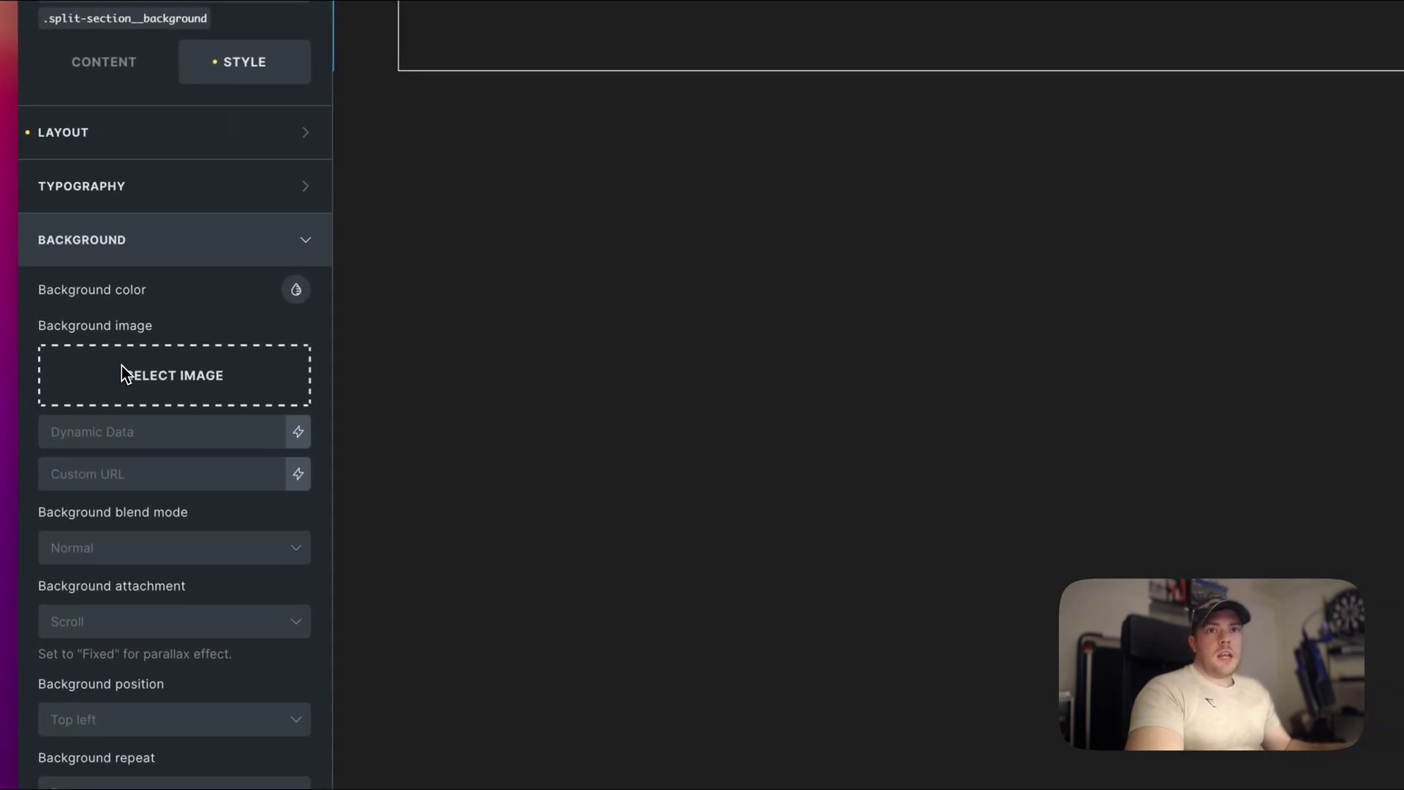
left_click(176, 474)
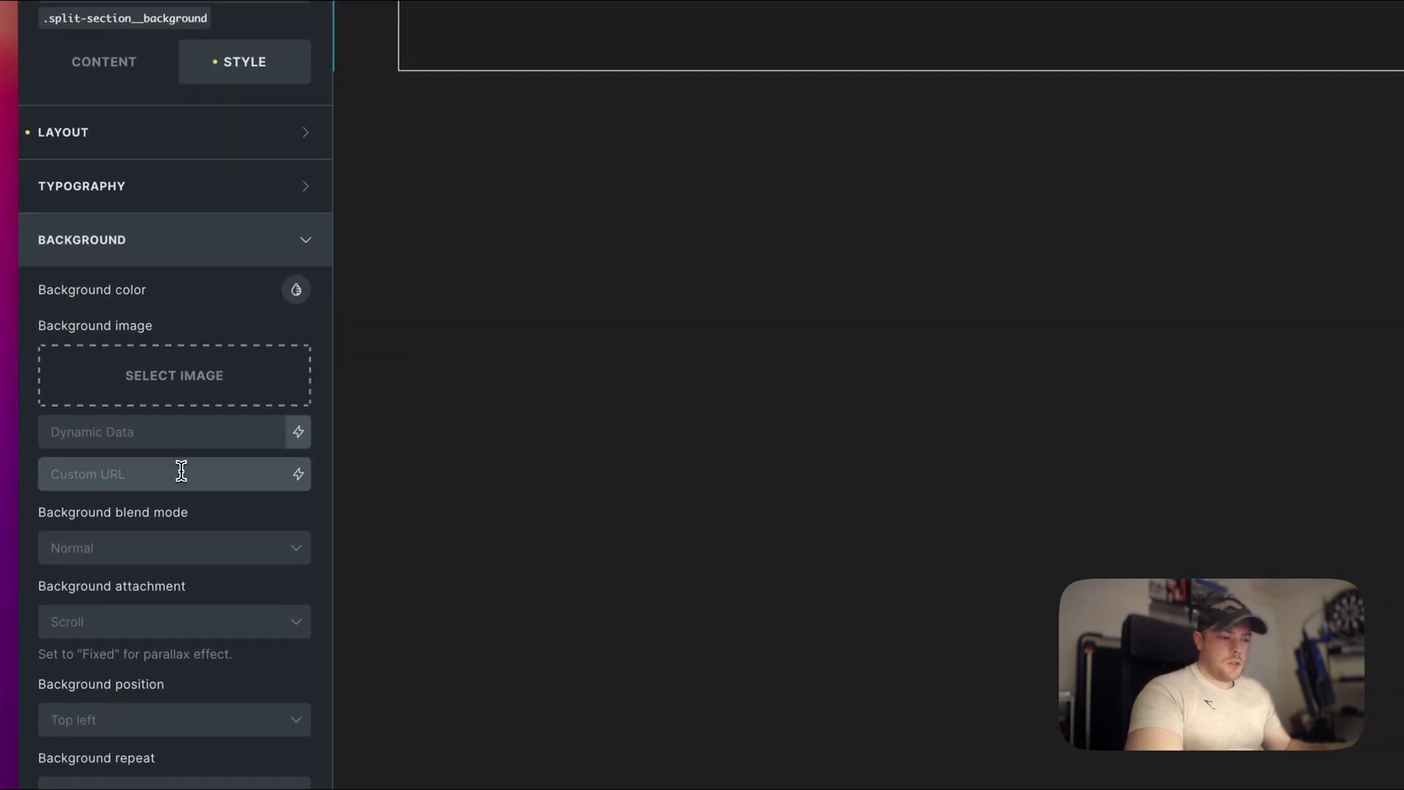
key("ctrl+v")
scroll(181, 472, "down", 5)
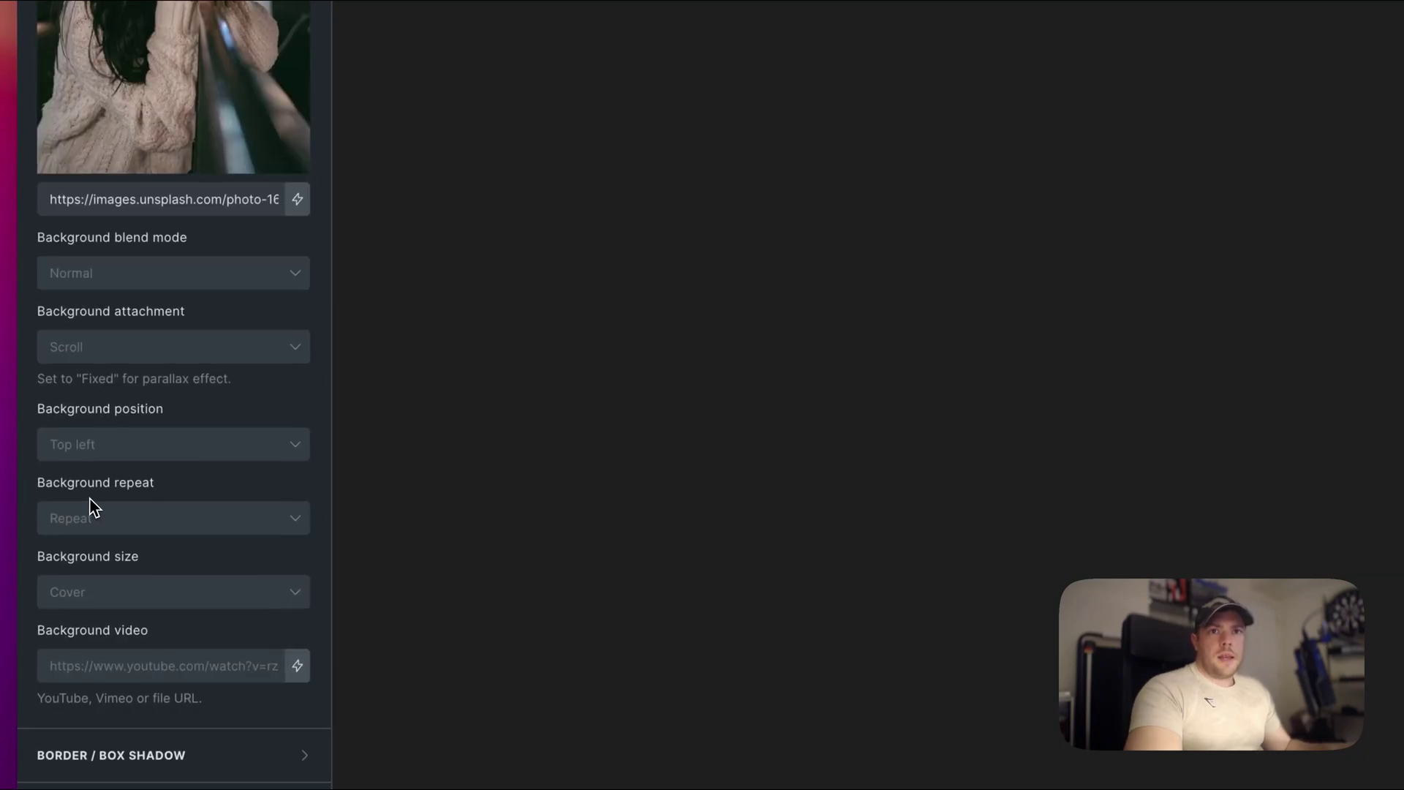
scroll(94, 497, "down", 1)
left_click(135, 430)
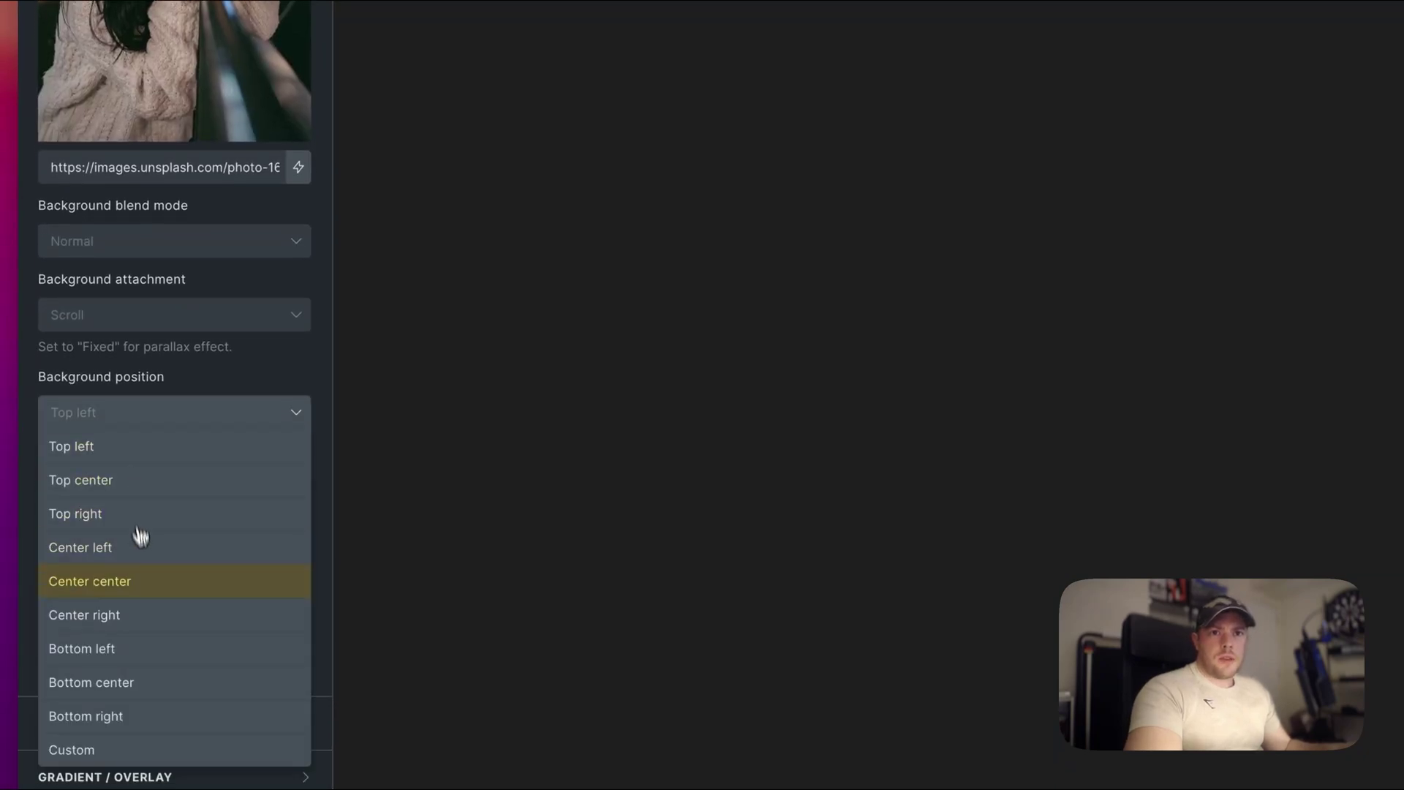
left_click(146, 580)
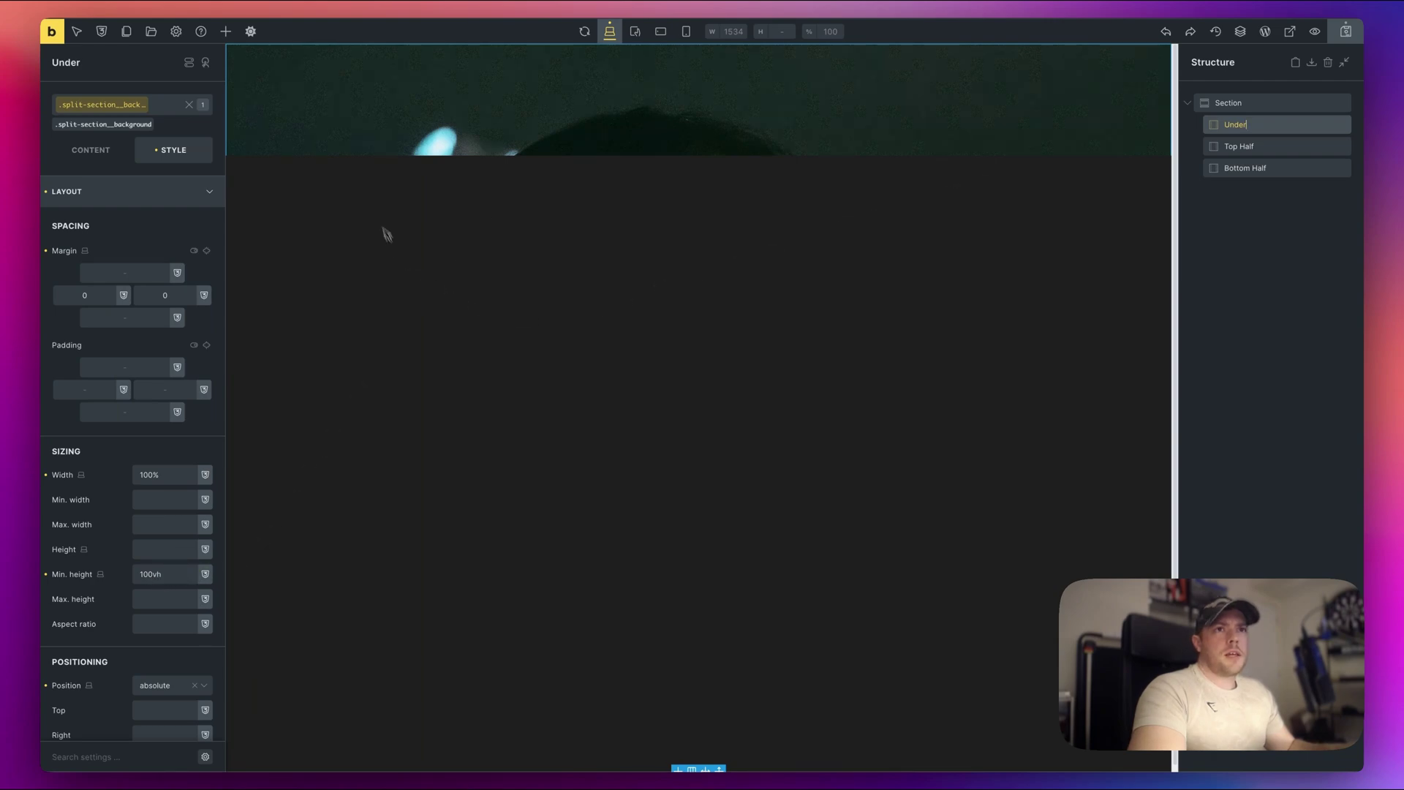
Step: Set the Section's minimum height to 100vh
left_click(1232, 103)
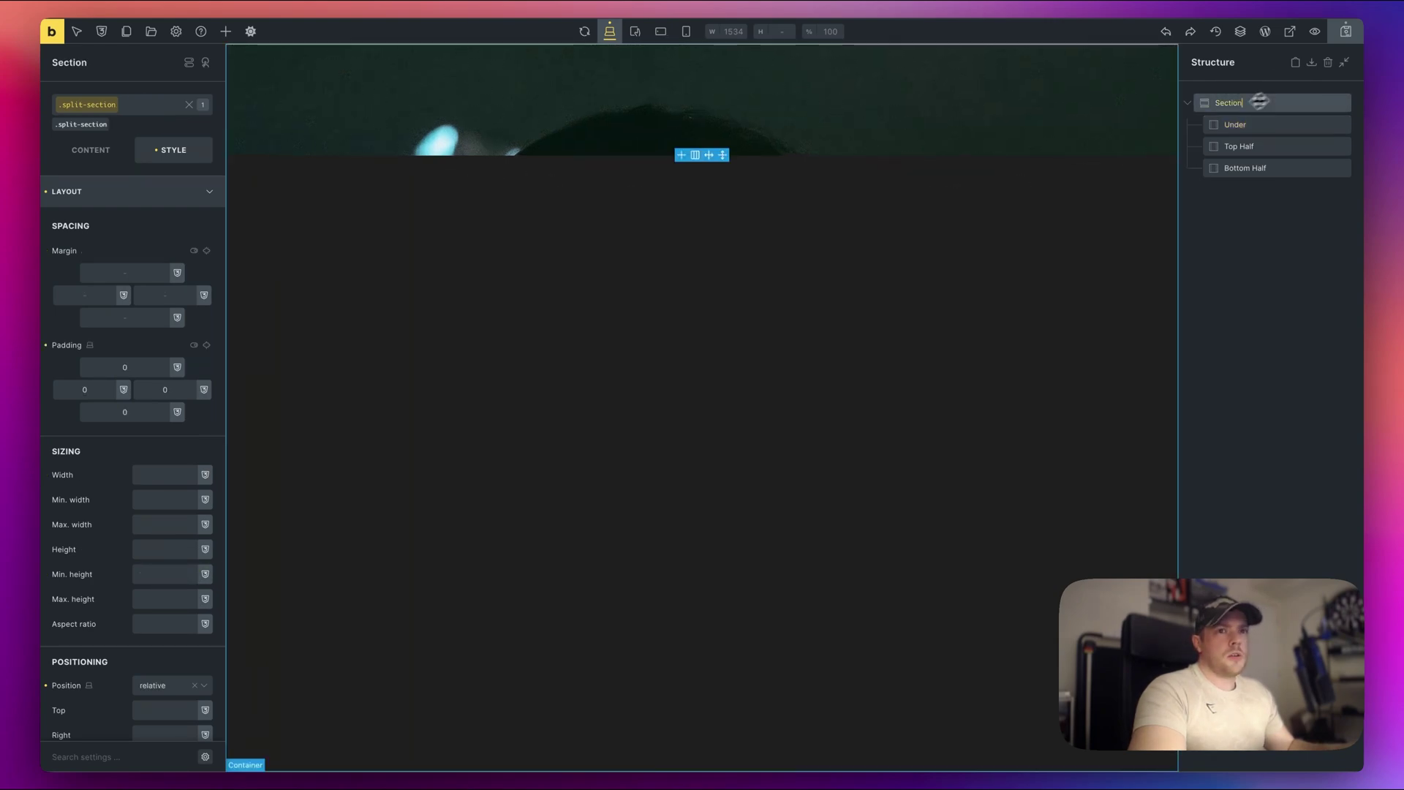
left_click(164, 574)
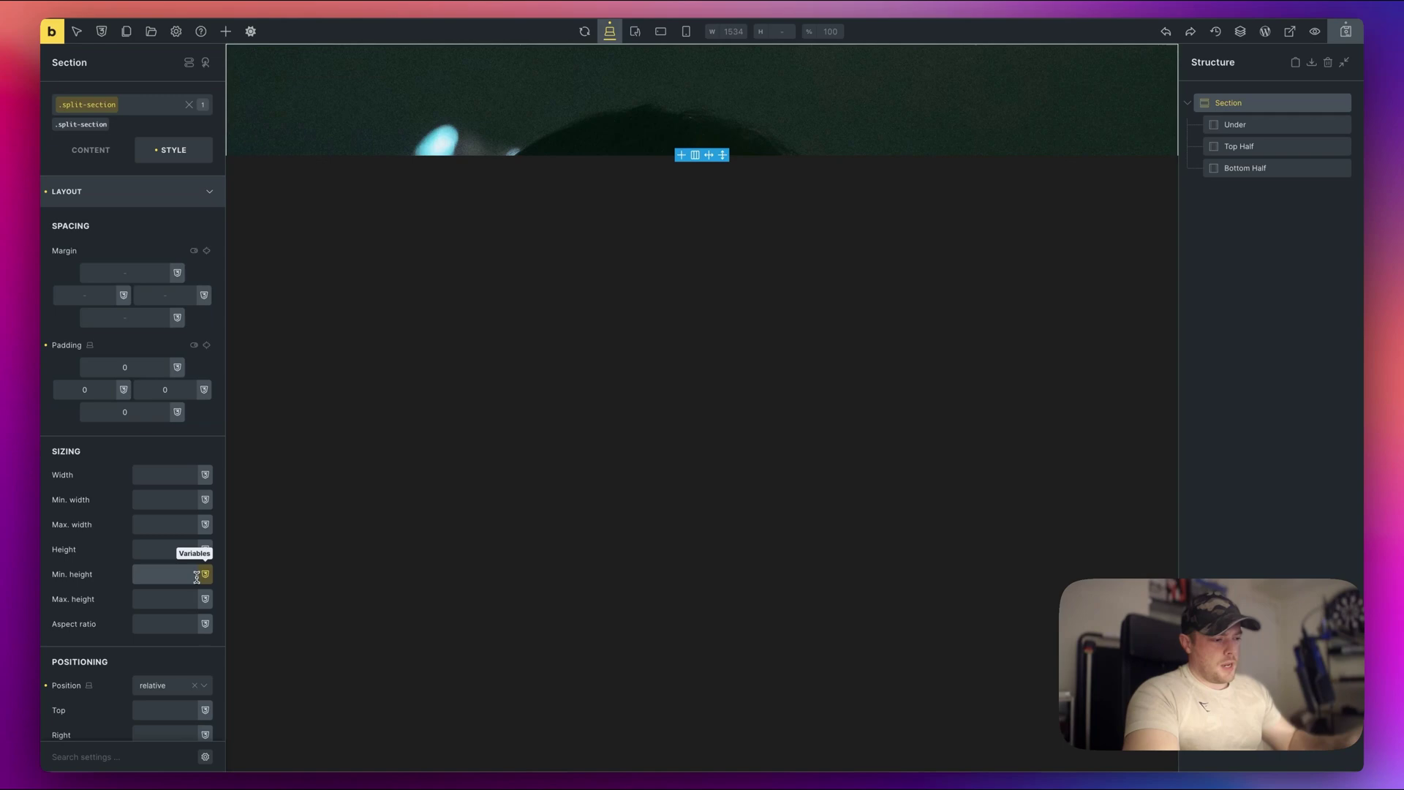
type("100vh")
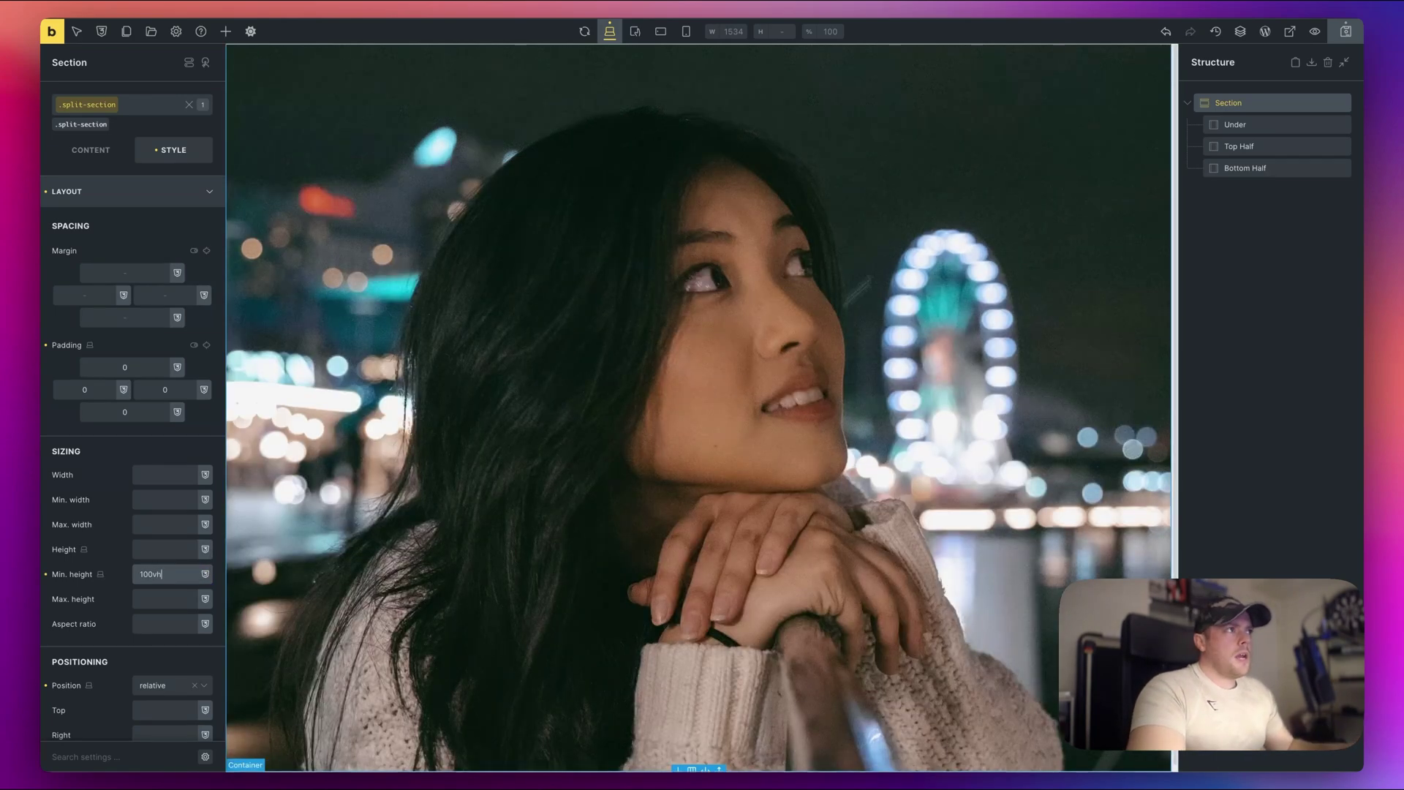
double_click(1278, 144)
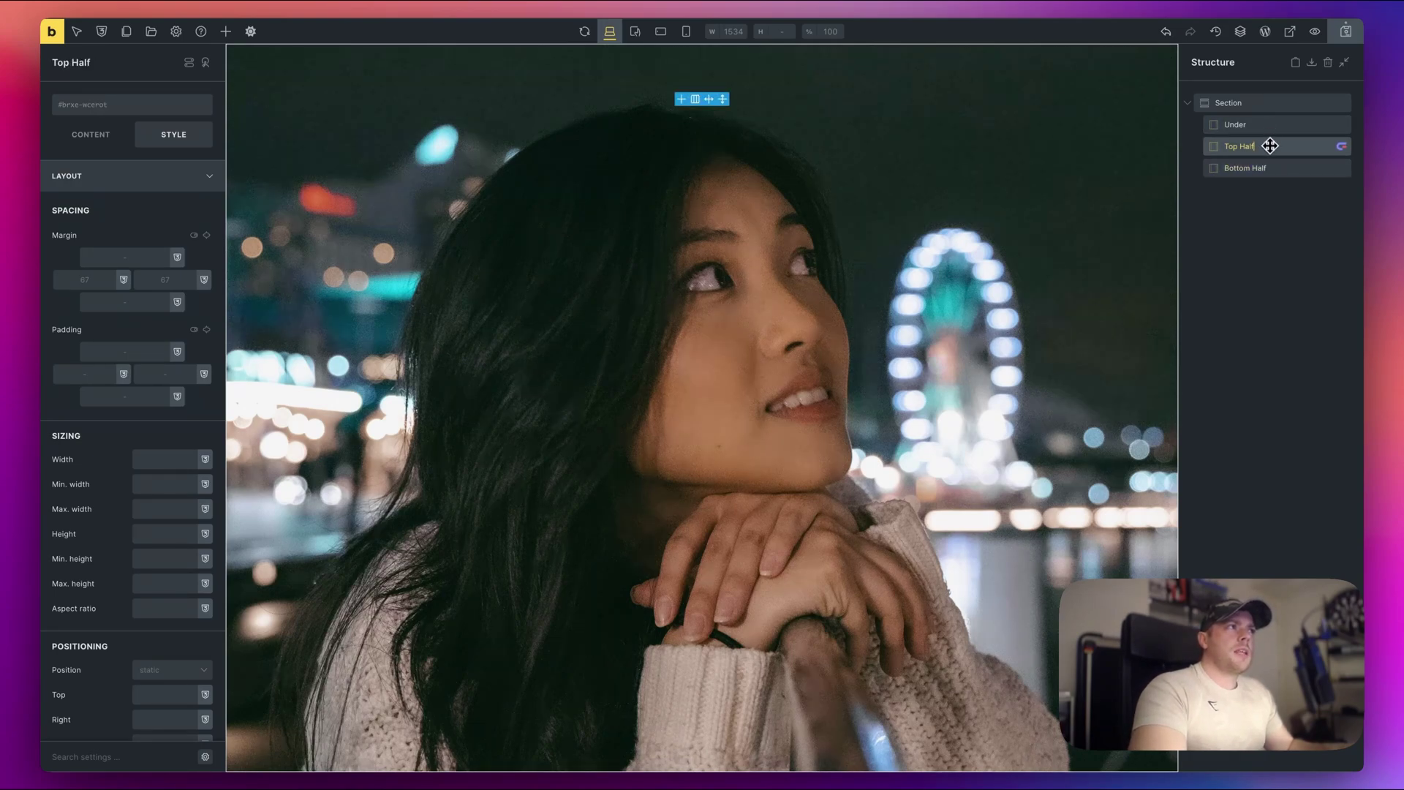
Step: Toggle off Under's background class styling and add class split-section__top-half to Top Half
double_click(1274, 125)
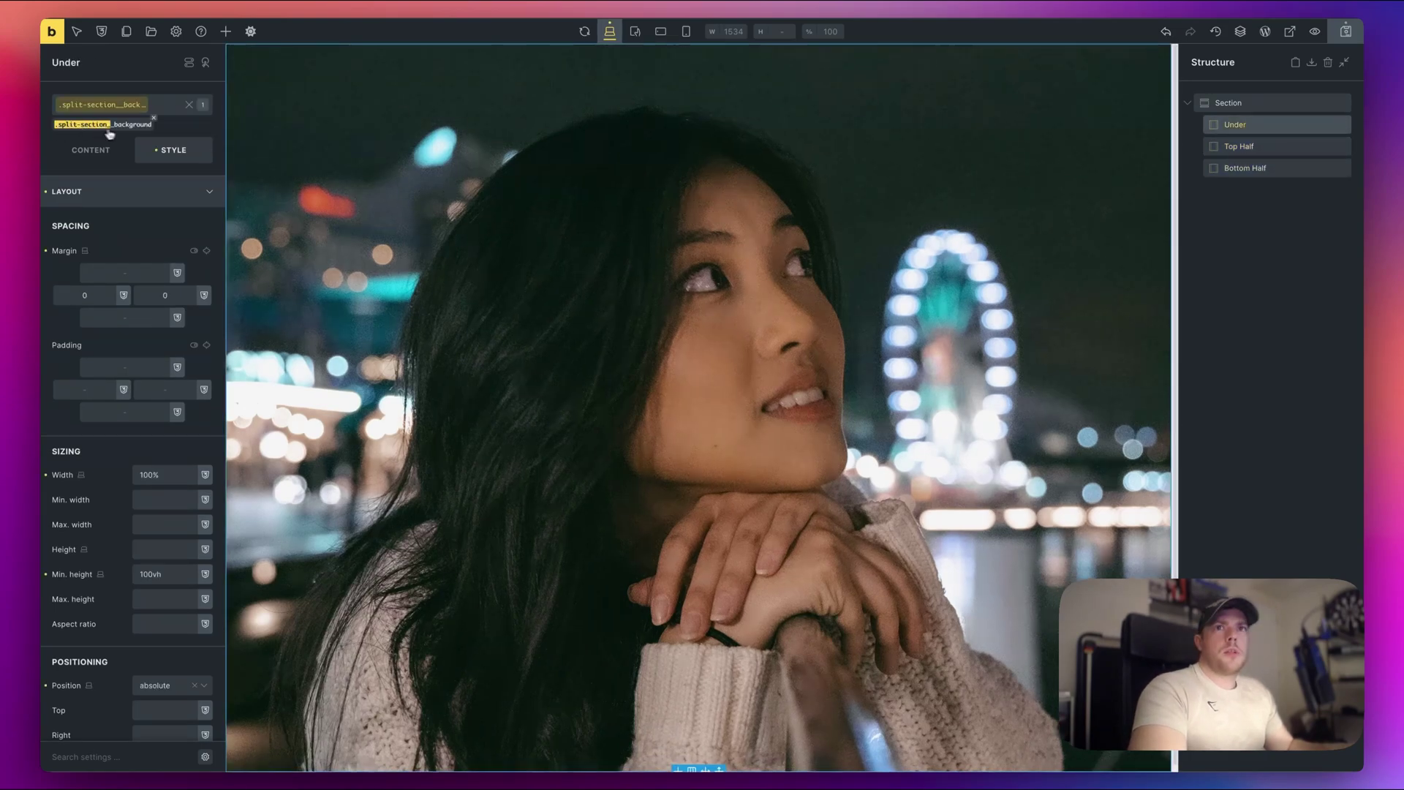
left_click(147, 128)
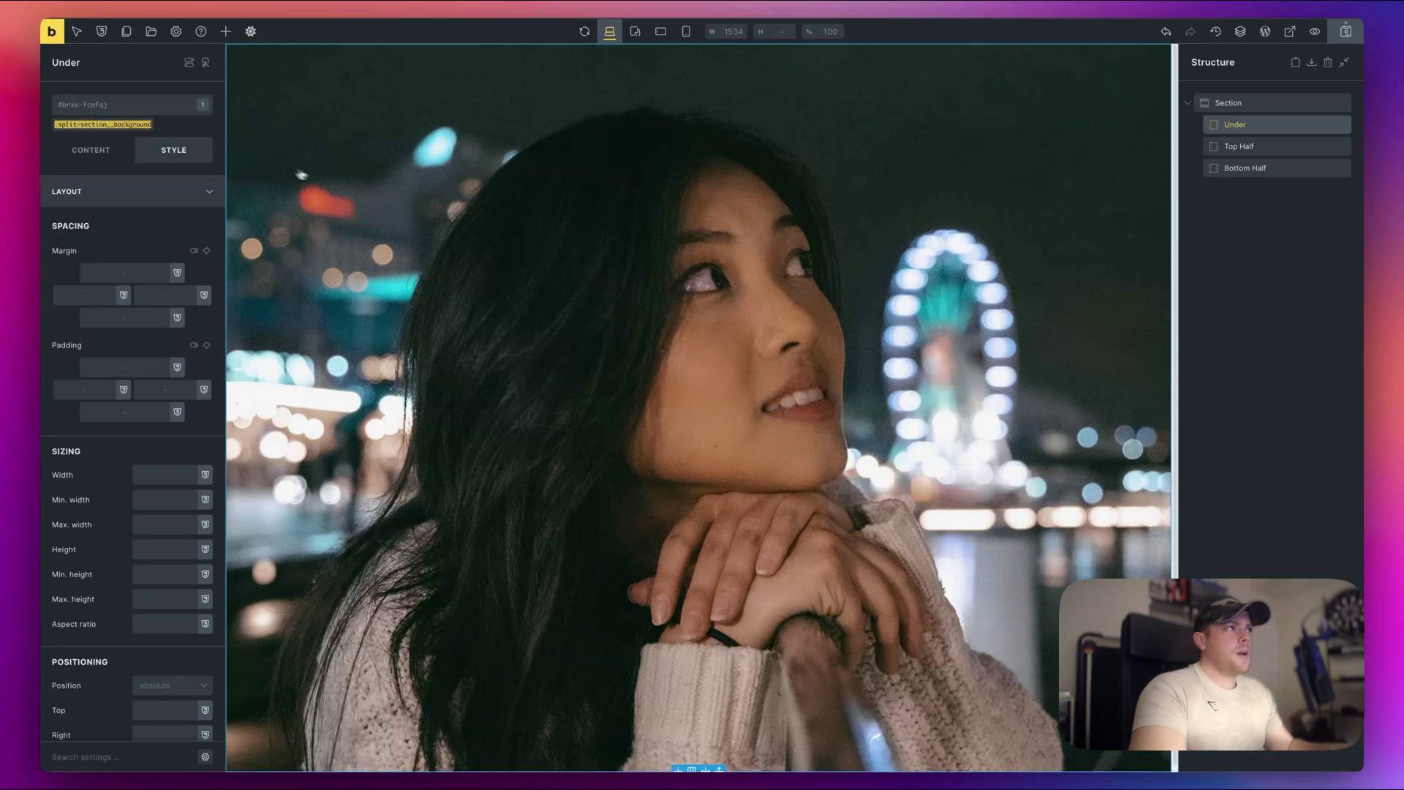
left_click(1238, 146)
left_click(83, 106)
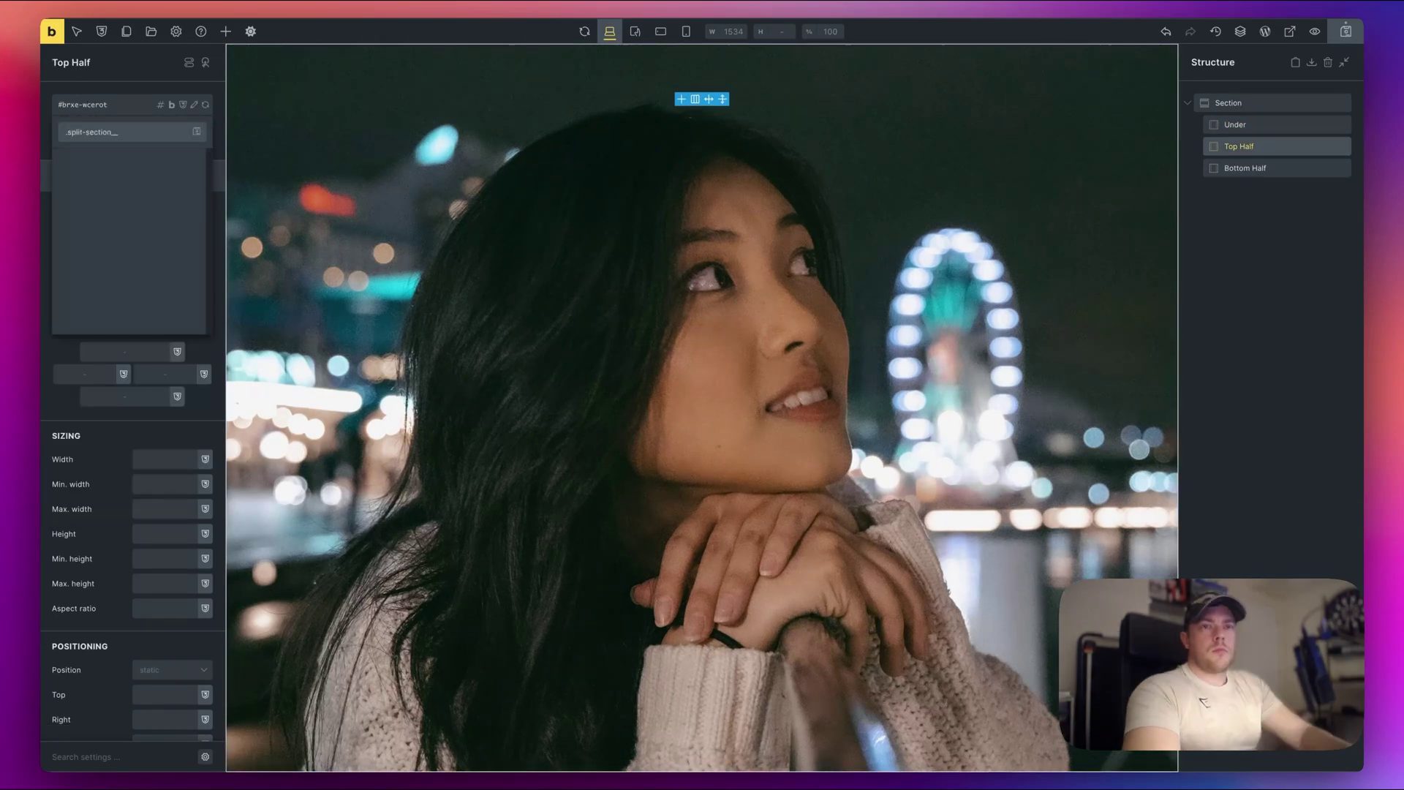
type("split-section__top-half")
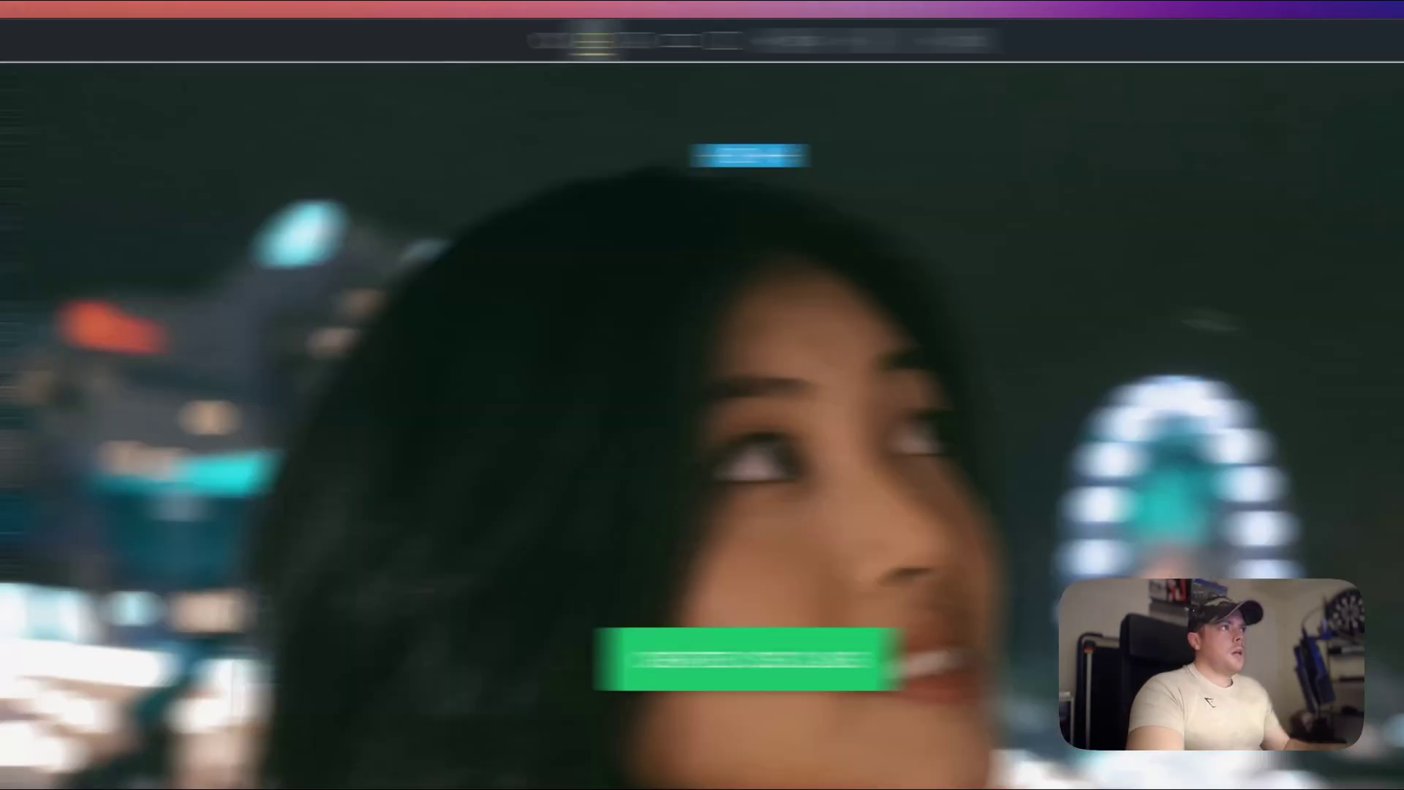
Step: Give Bottom Half the class split-section__bottom-half
left_click(1226, 272)
left_click(68, 171)
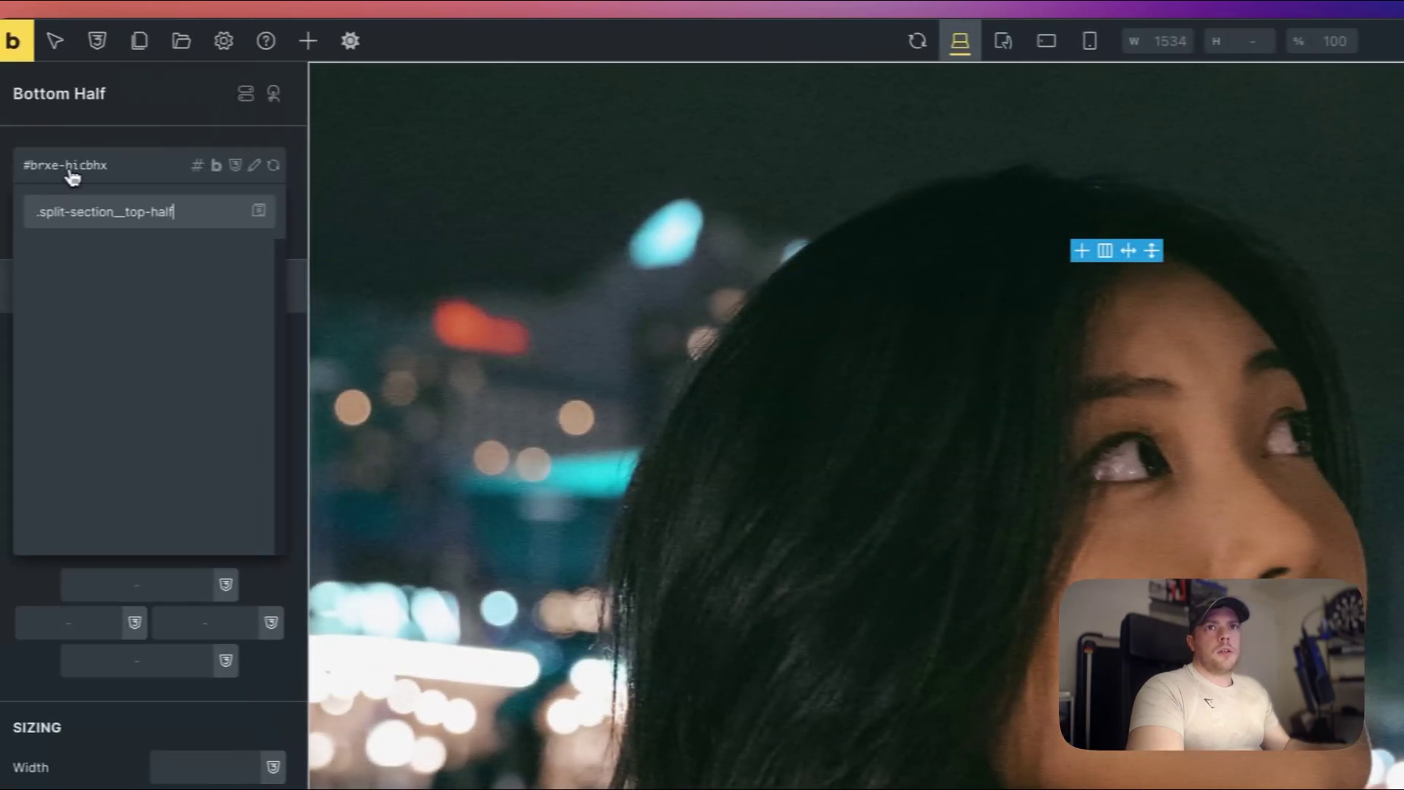
double_click(147, 211)
type("section__bottom")
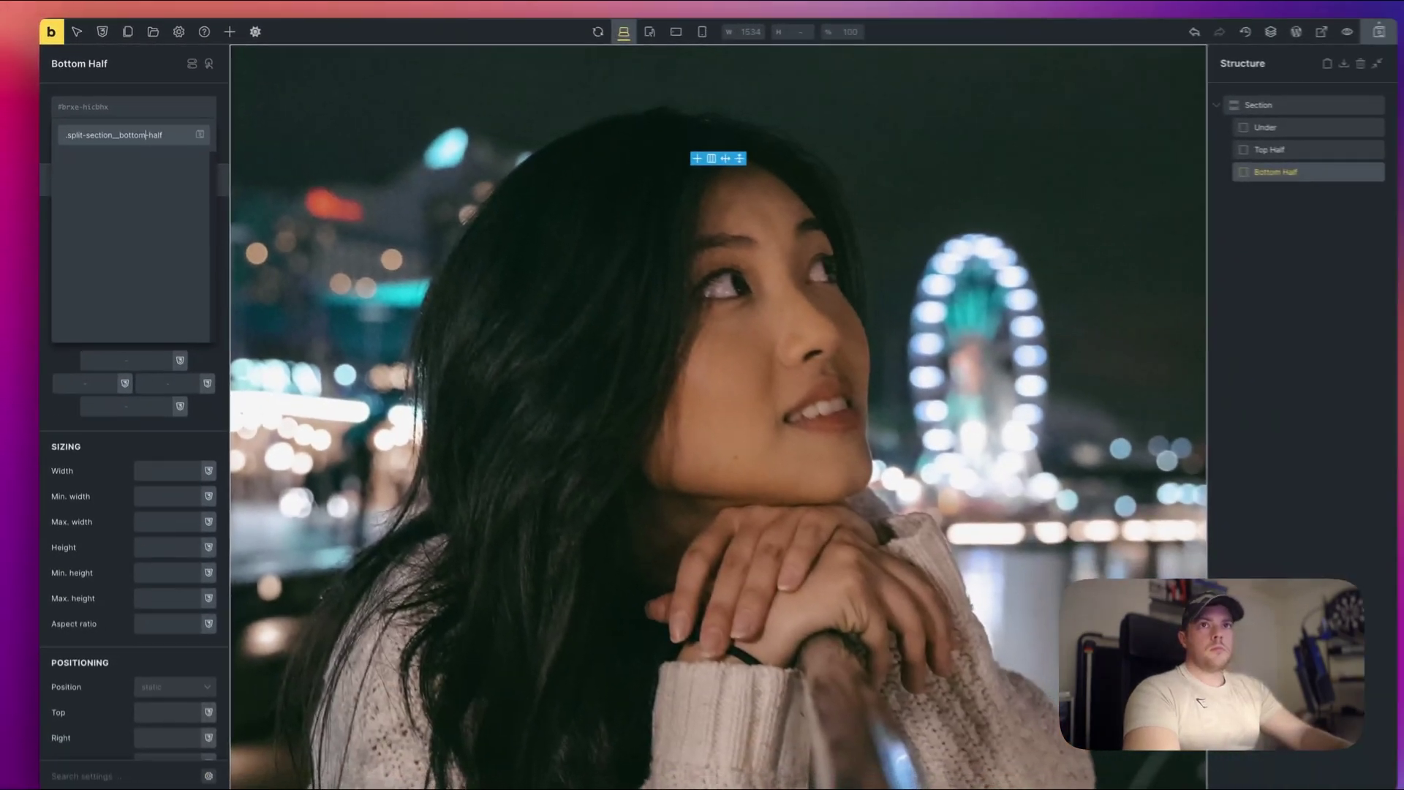
key("Return")
Step: Set the top-half class background colour to the dark body colour var(--bg-body)
left_click(1309, 150)
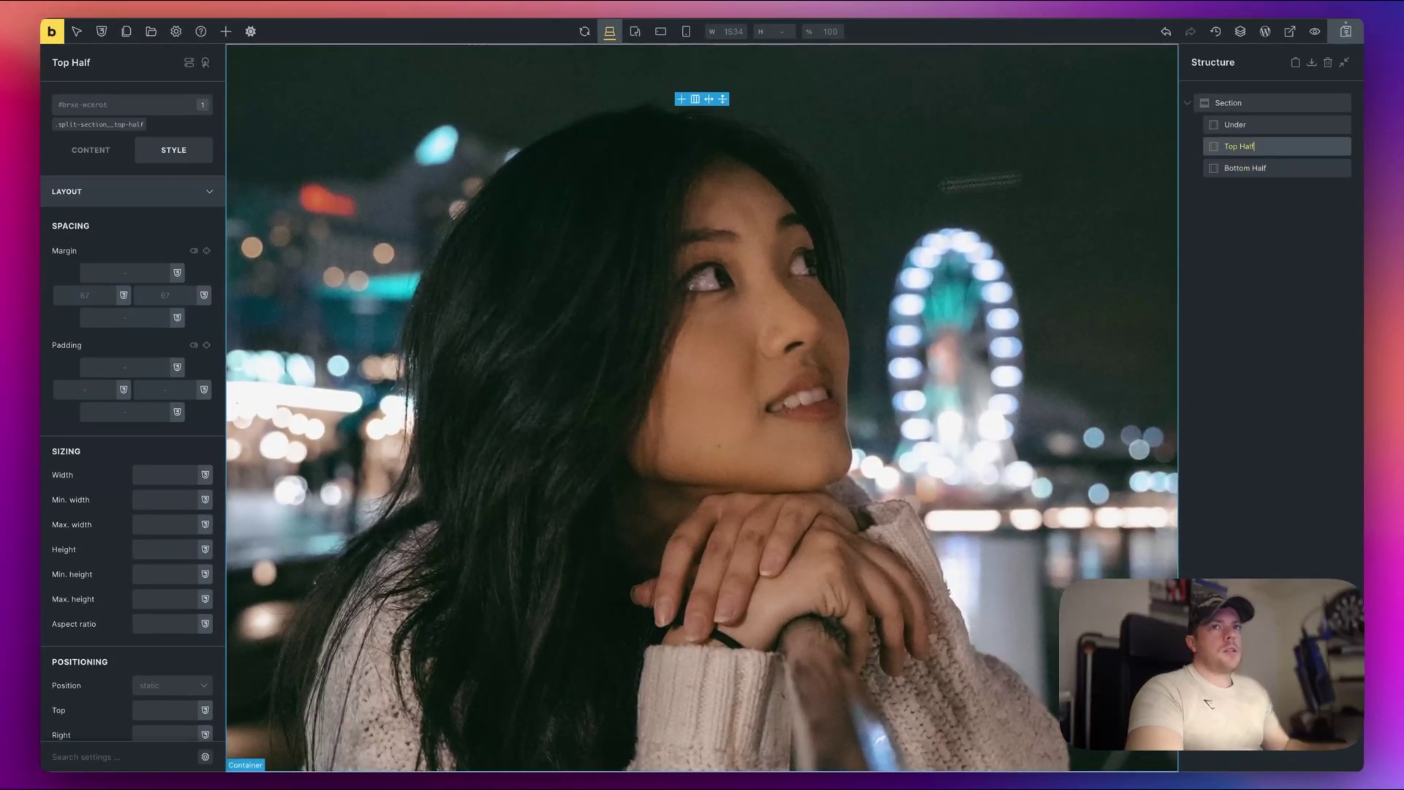
left_click(76, 126)
left_click(70, 152)
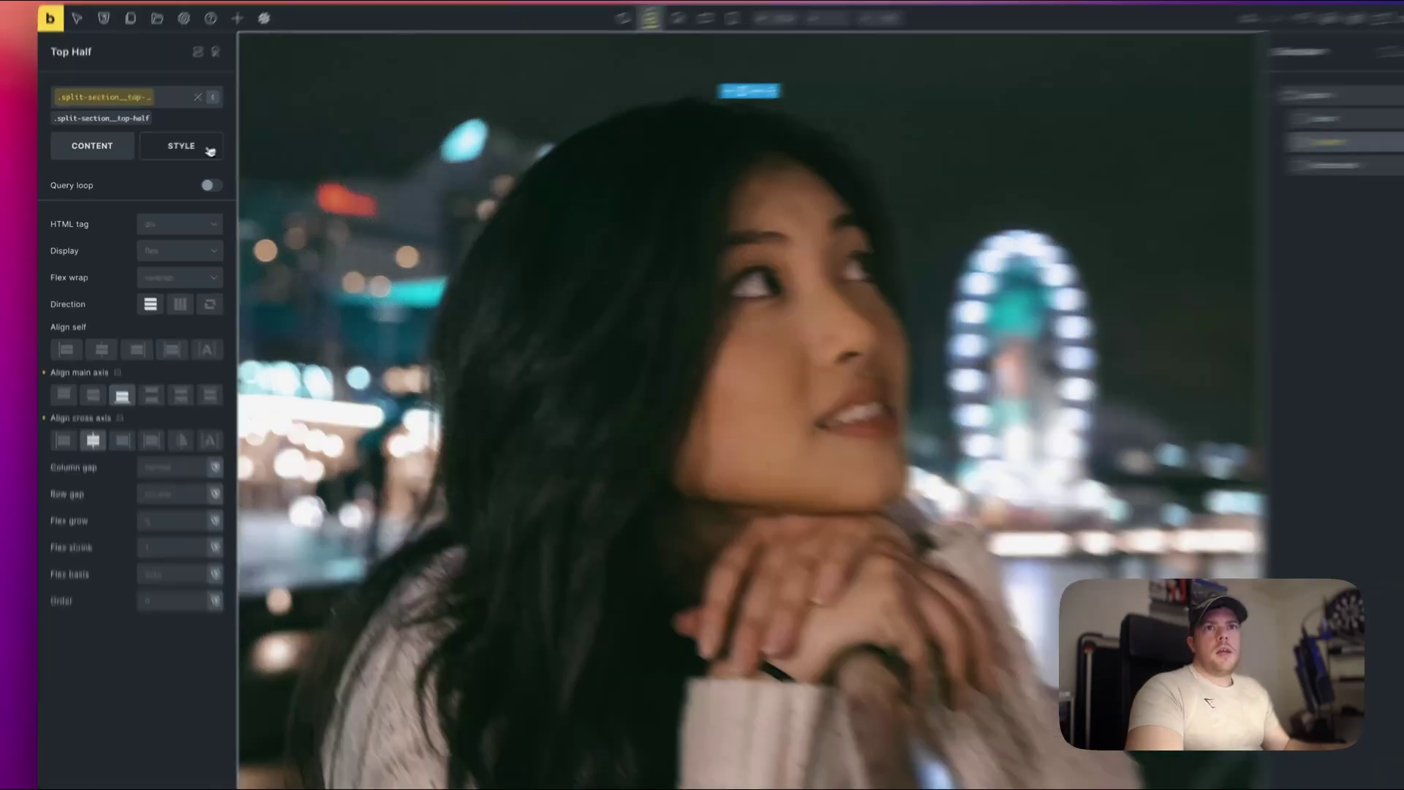
left_click(174, 150)
left_click(124, 205)
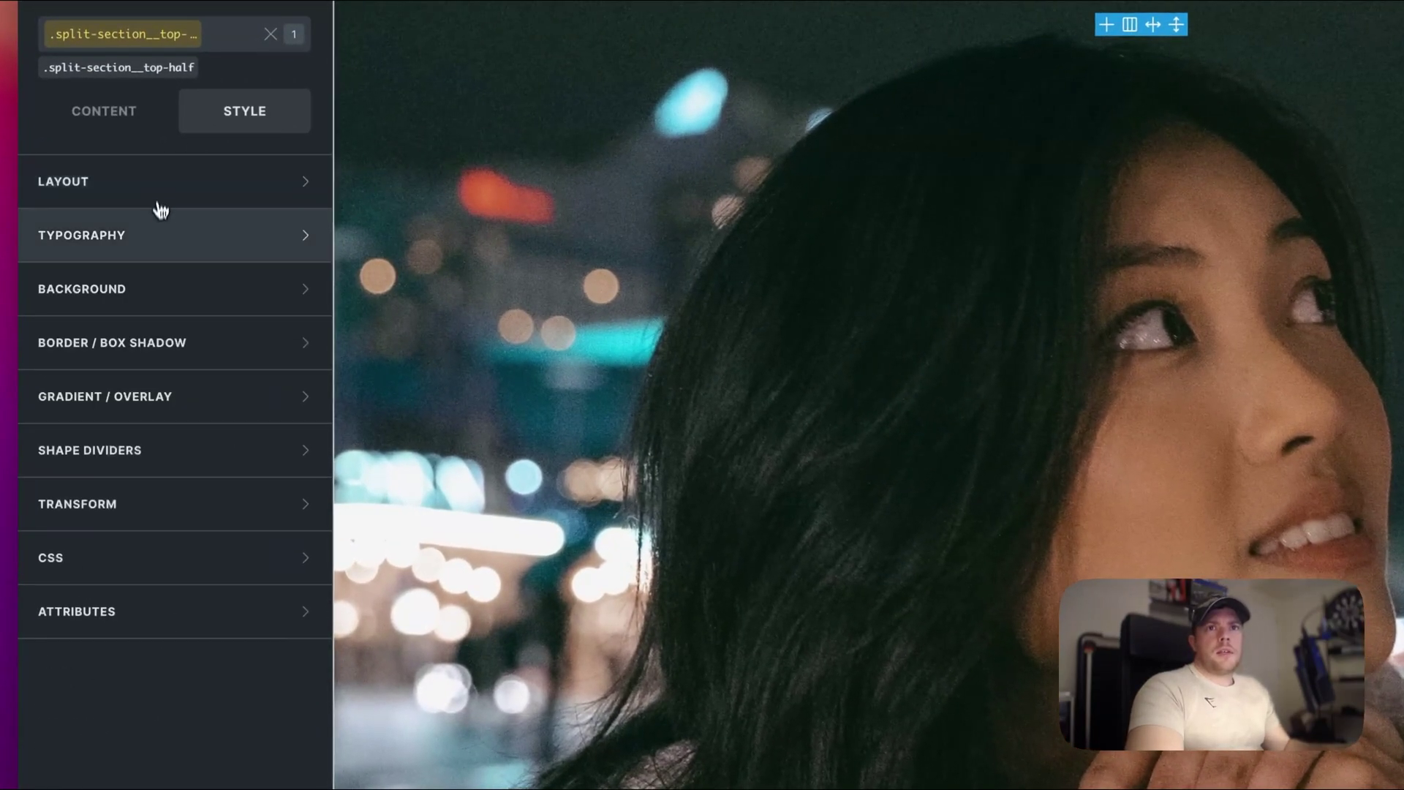
left_click(213, 277)
left_click(296, 339)
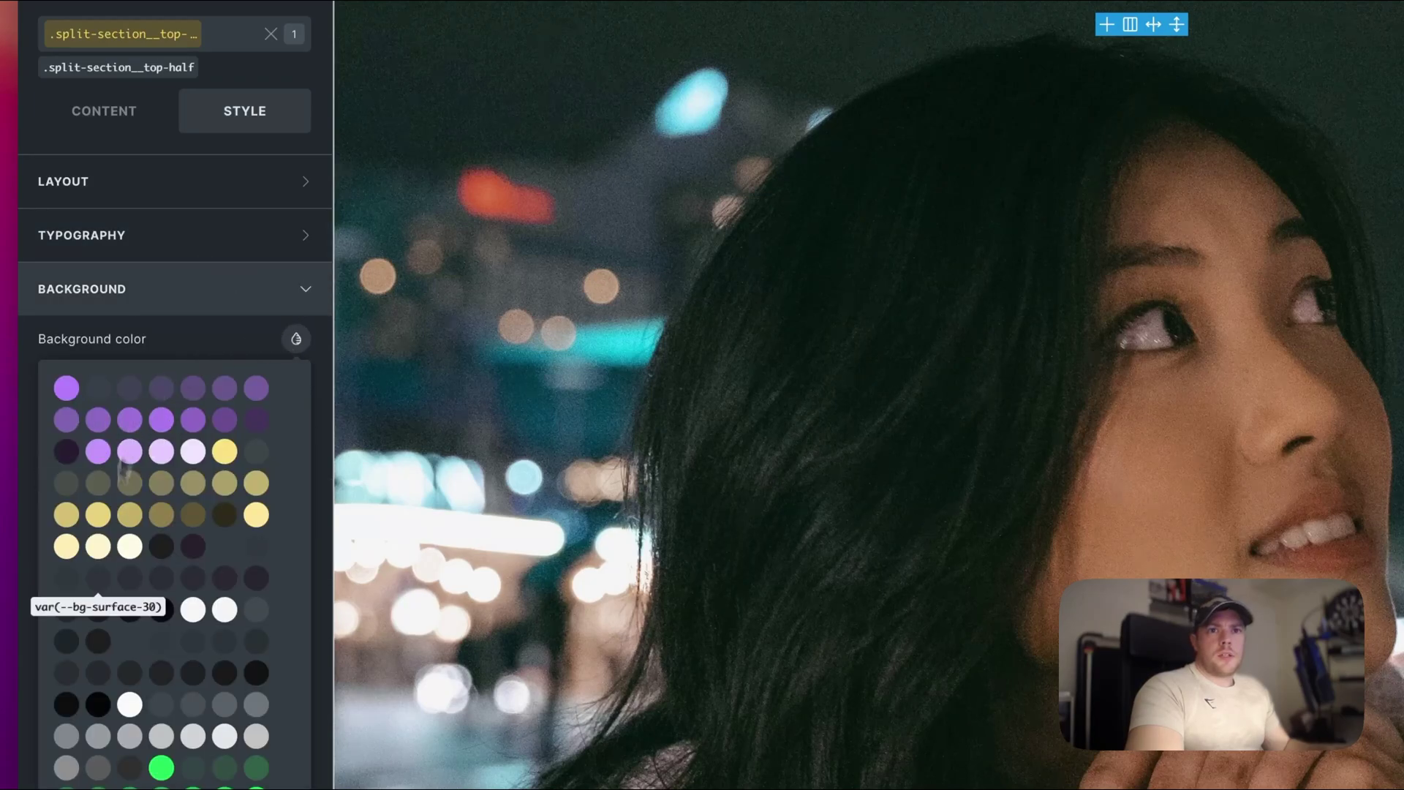
left_click(161, 549)
left_click(160, 289)
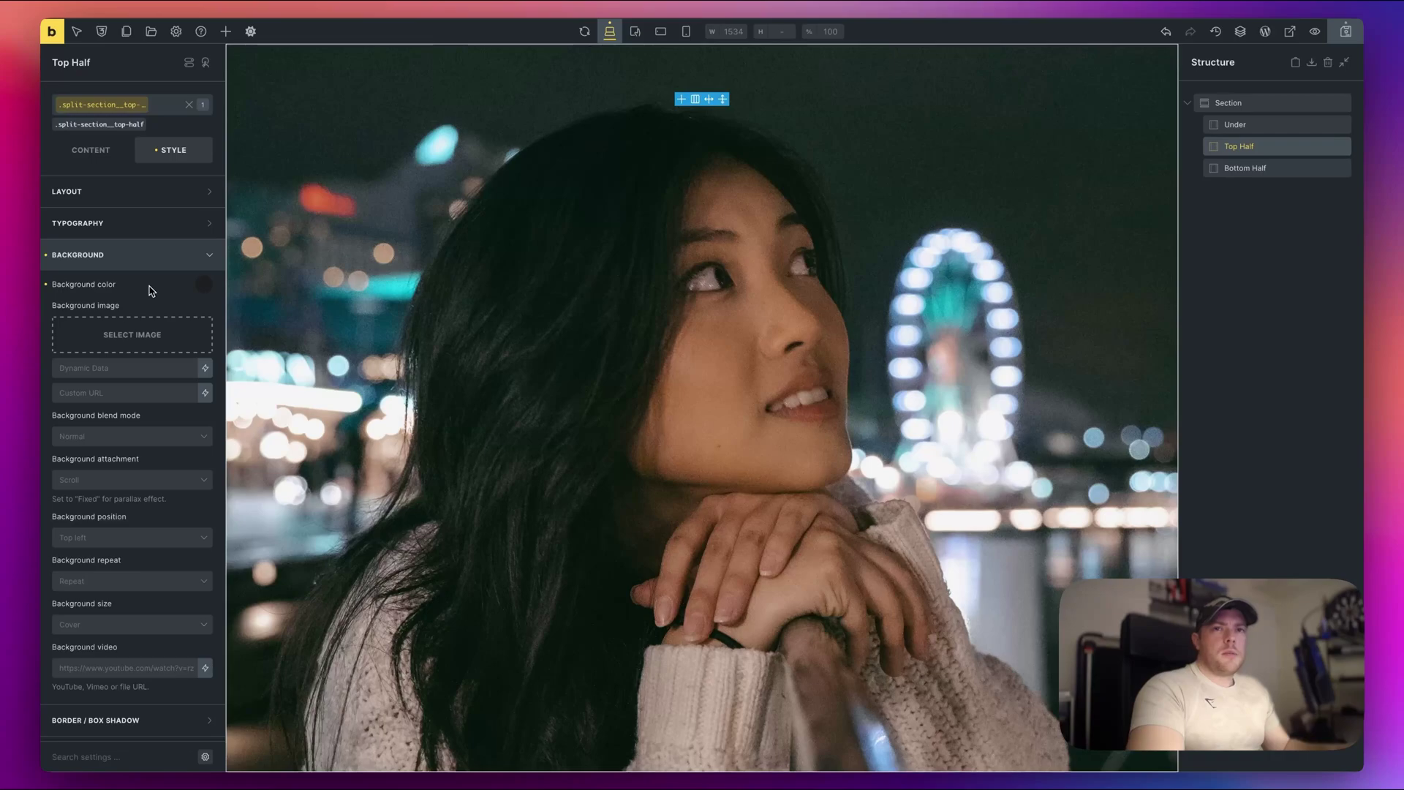
Step: Give the top-half class a z-index of 1
scroll(152, 298, "down", 1)
left_click(134, 211)
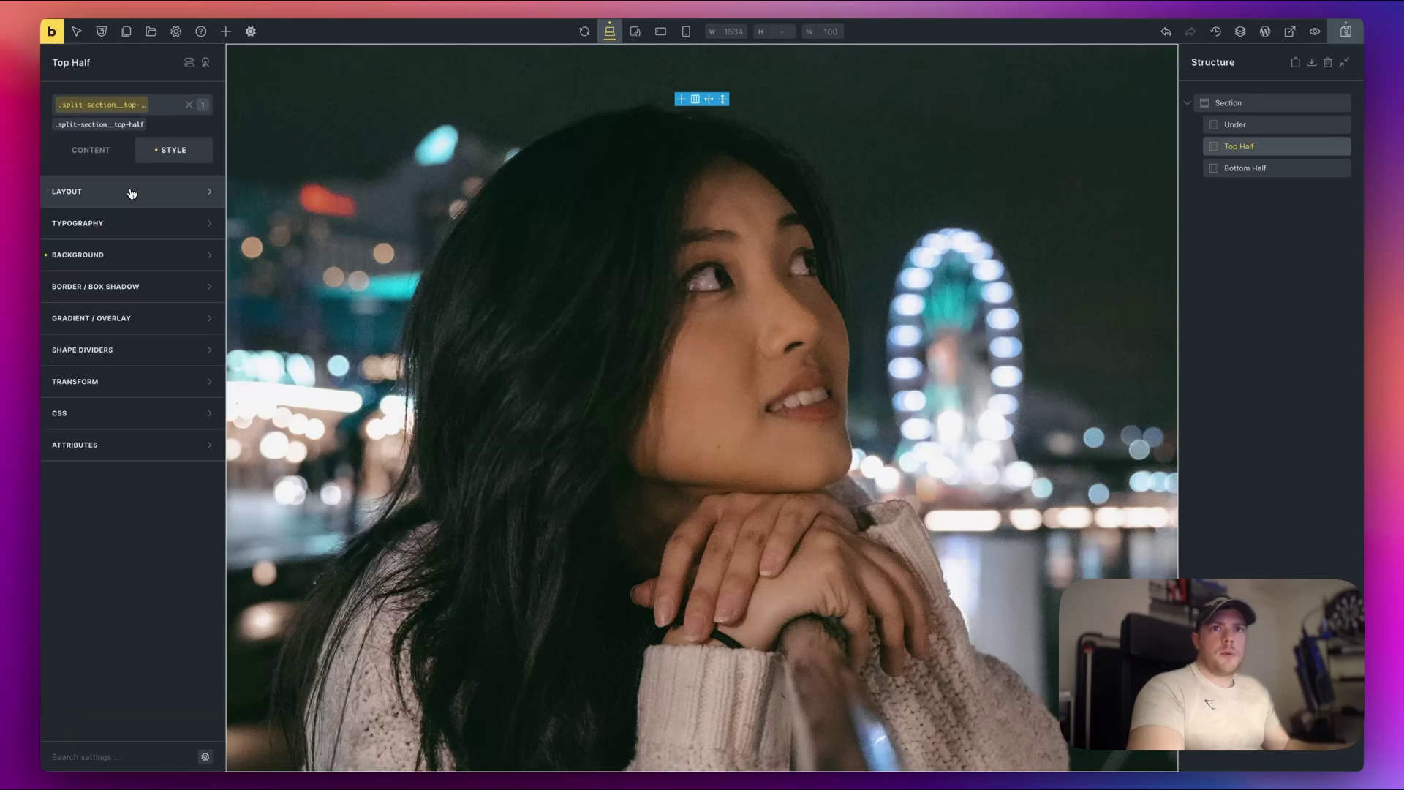
left_click(139, 193)
scroll(125, 438, "down", 5)
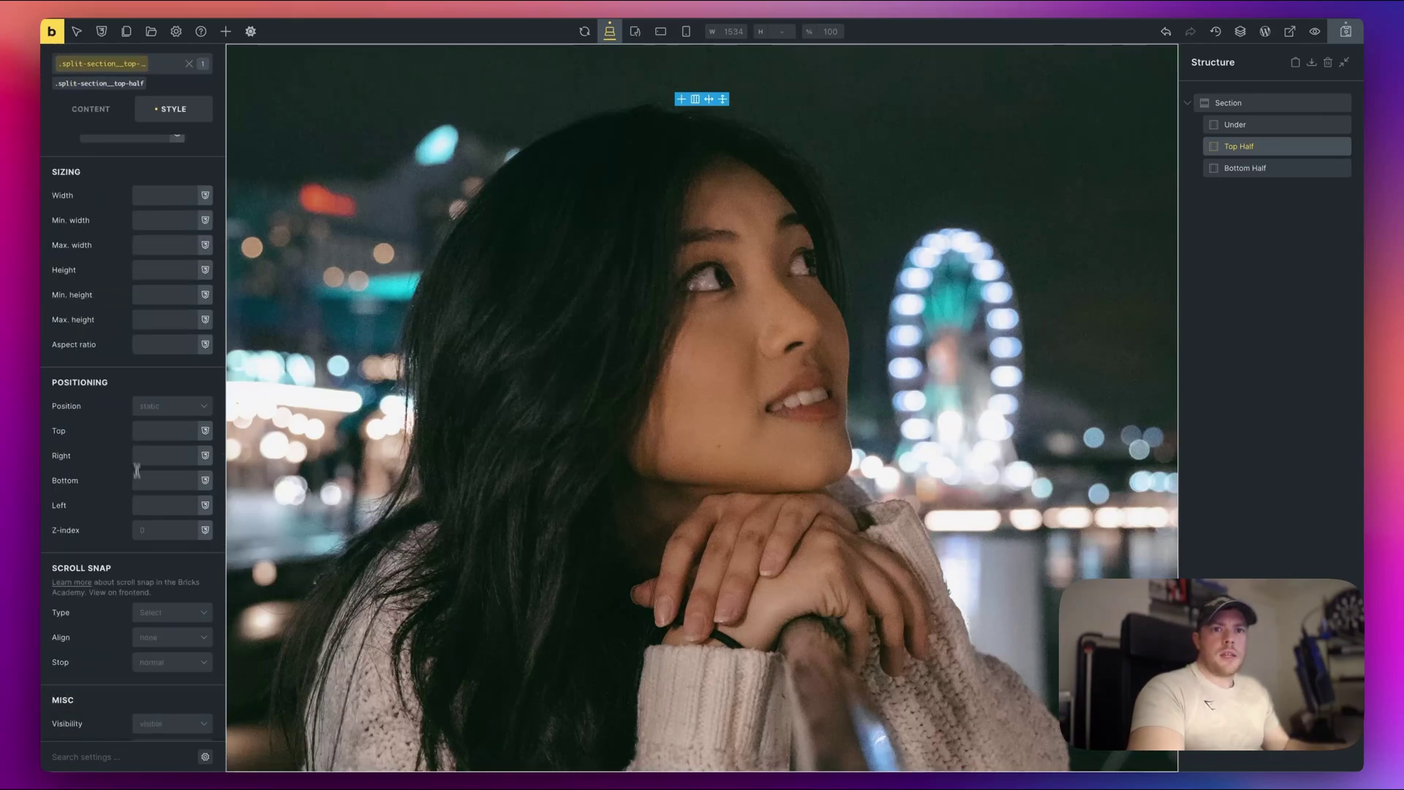
left_click(150, 529)
type("1")
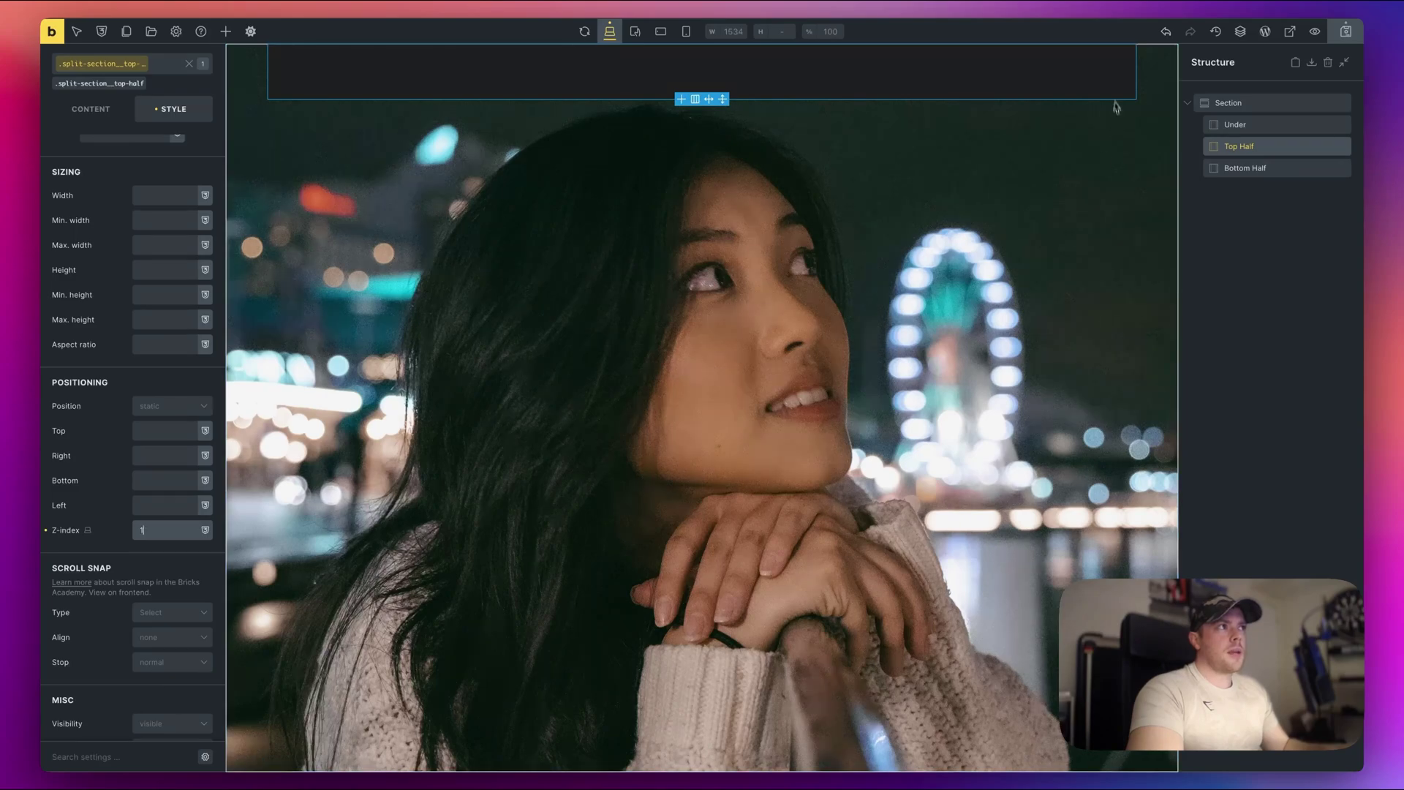
Step: Set the top half's left and right margins to 0, width 100% and height 50vh
scroll(125, 366, "up", 5)
left_click(86, 295)
type("0")
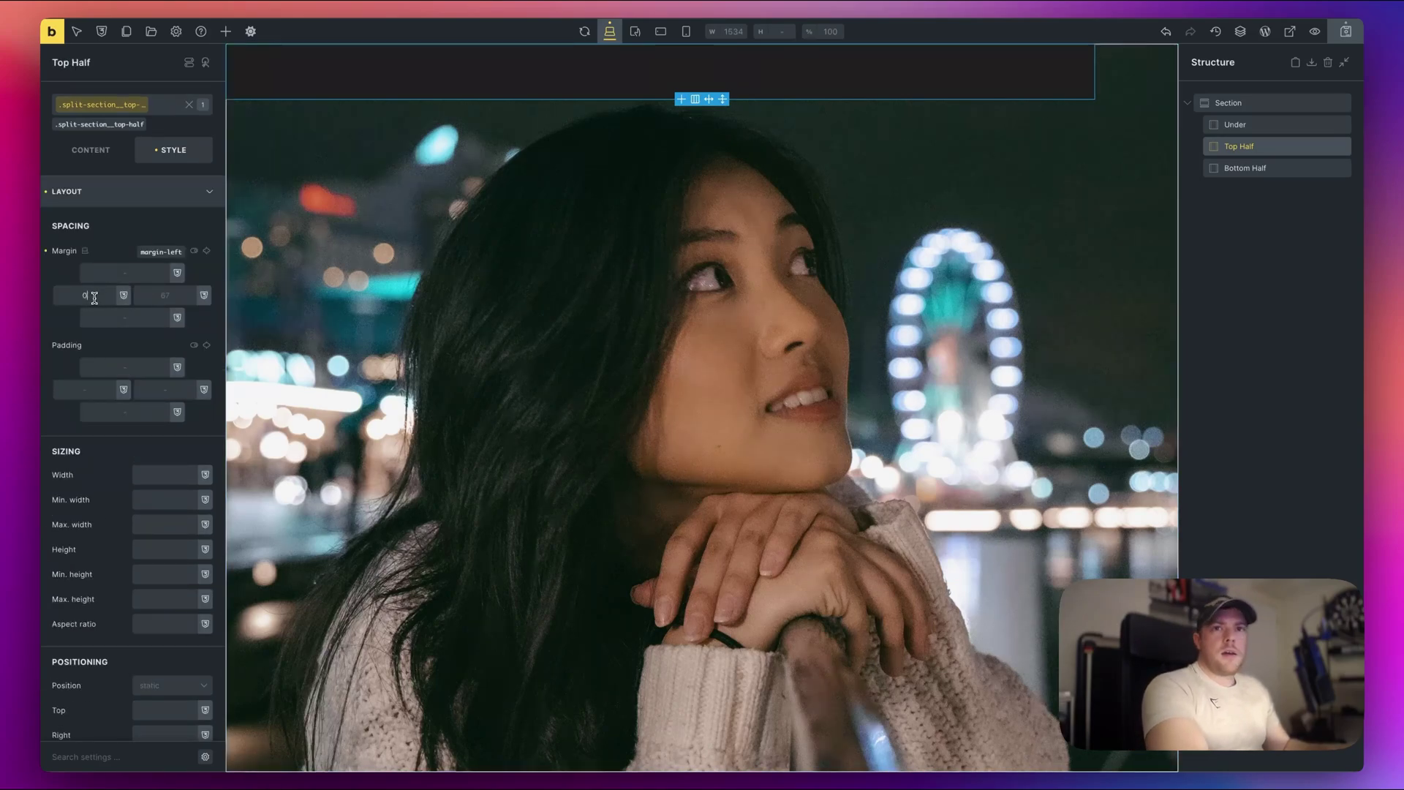
left_click(175, 297)
type("0")
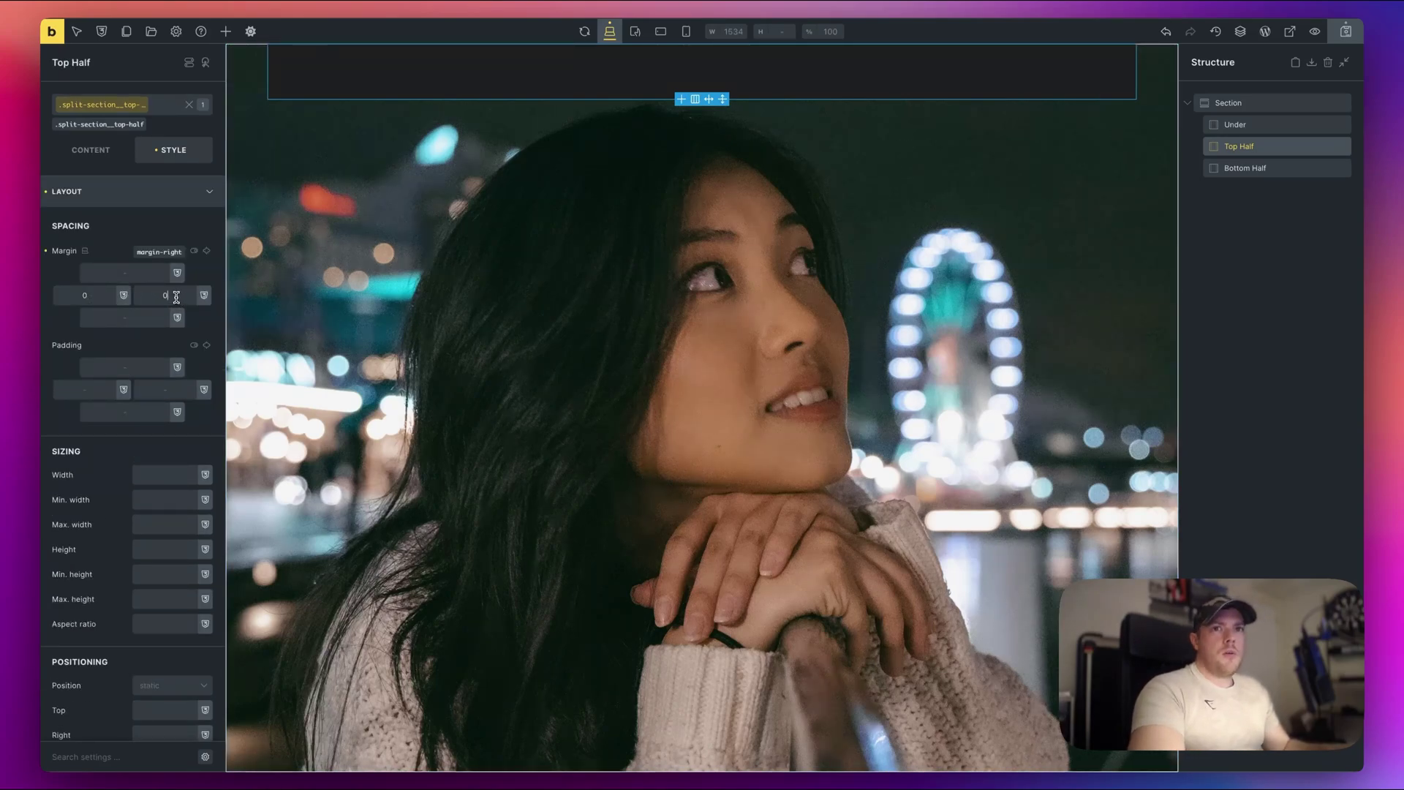
left_click(152, 472)
type("100%")
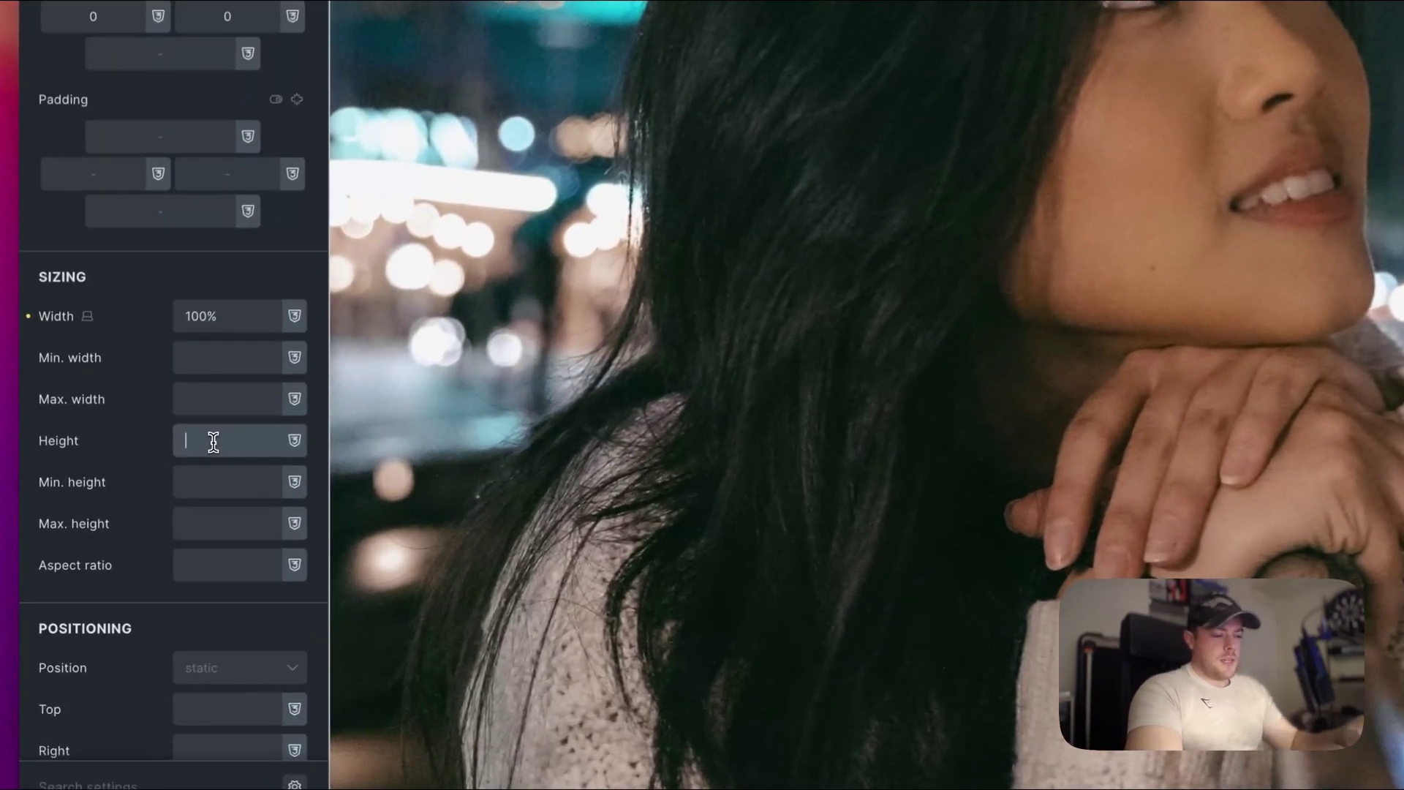
left_click(139, 548)
type("50vh")
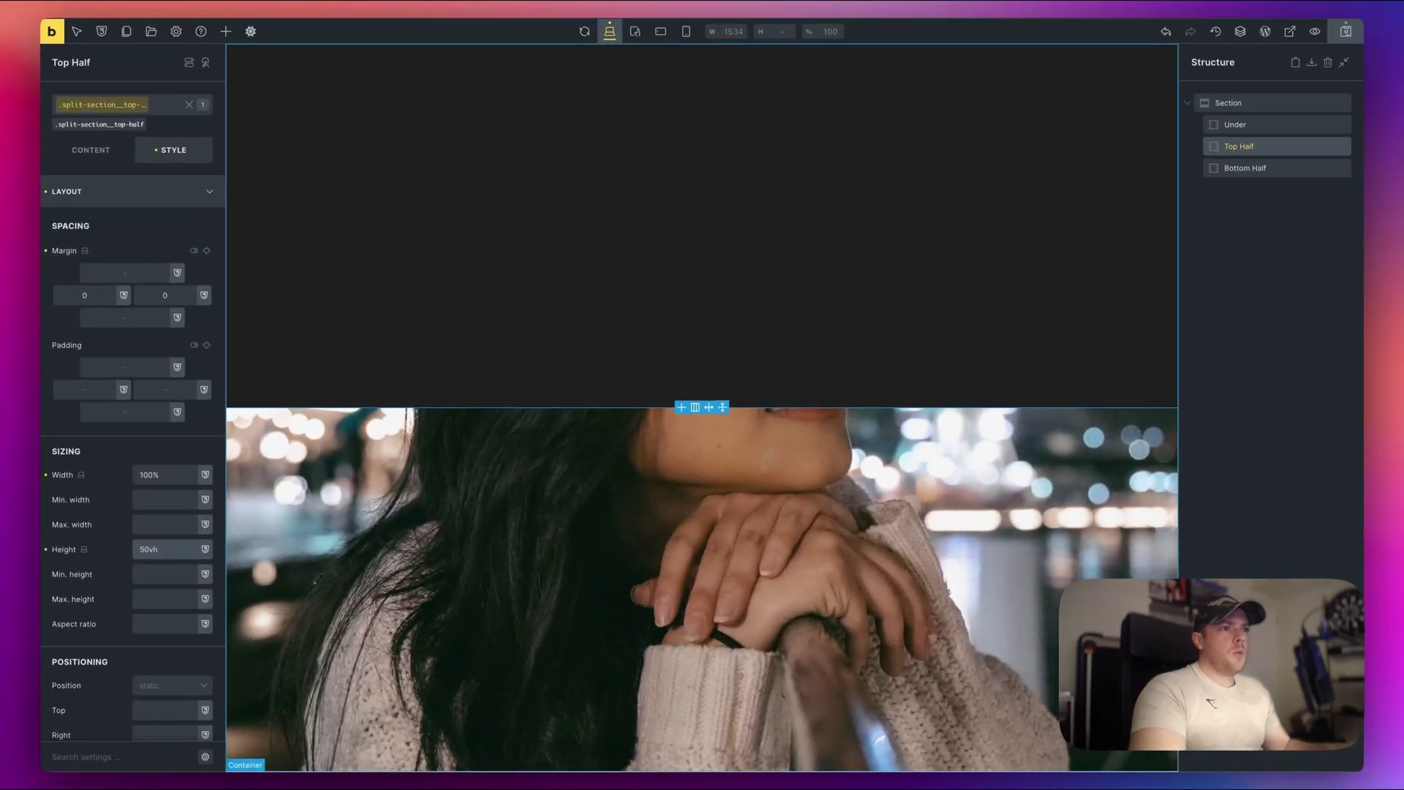
Step: Give the Bottom Half 0 left and right margins and 100% width
left_click(1288, 167)
left_click(98, 169)
type("0")
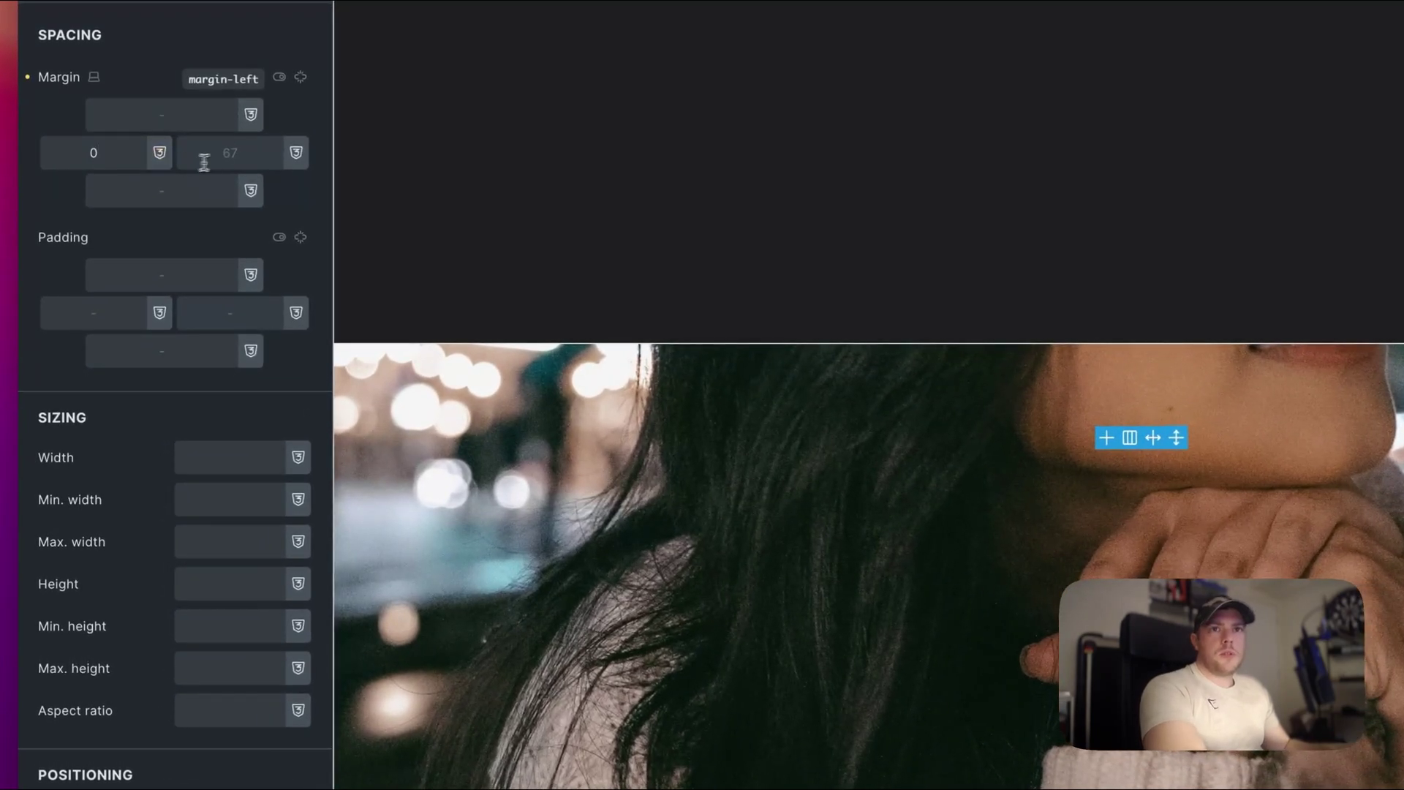
left_click(224, 175)
type("0")
left_click(224, 458)
type("1")
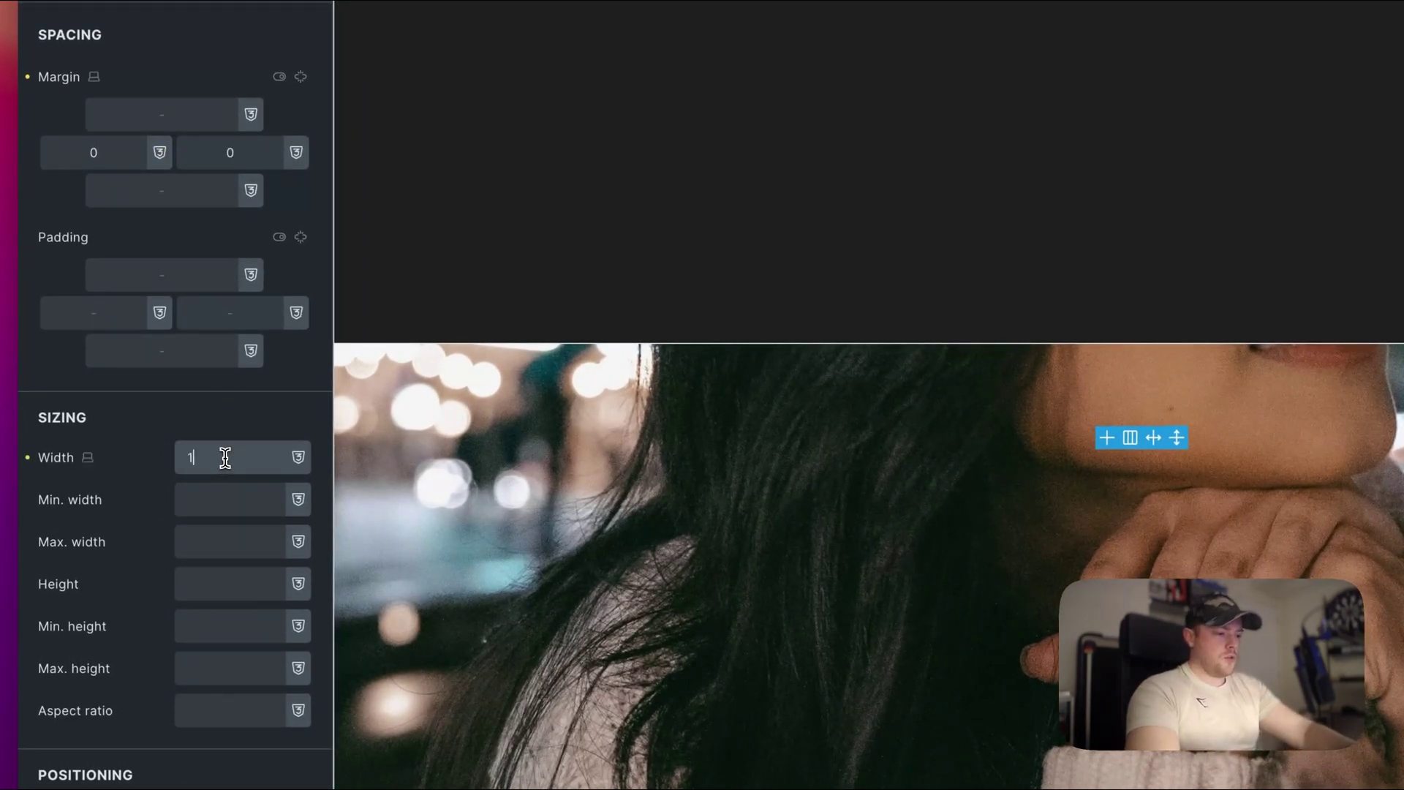
type("00%")
scroll(212, 556, "down", 5)
left_click(201, 663)
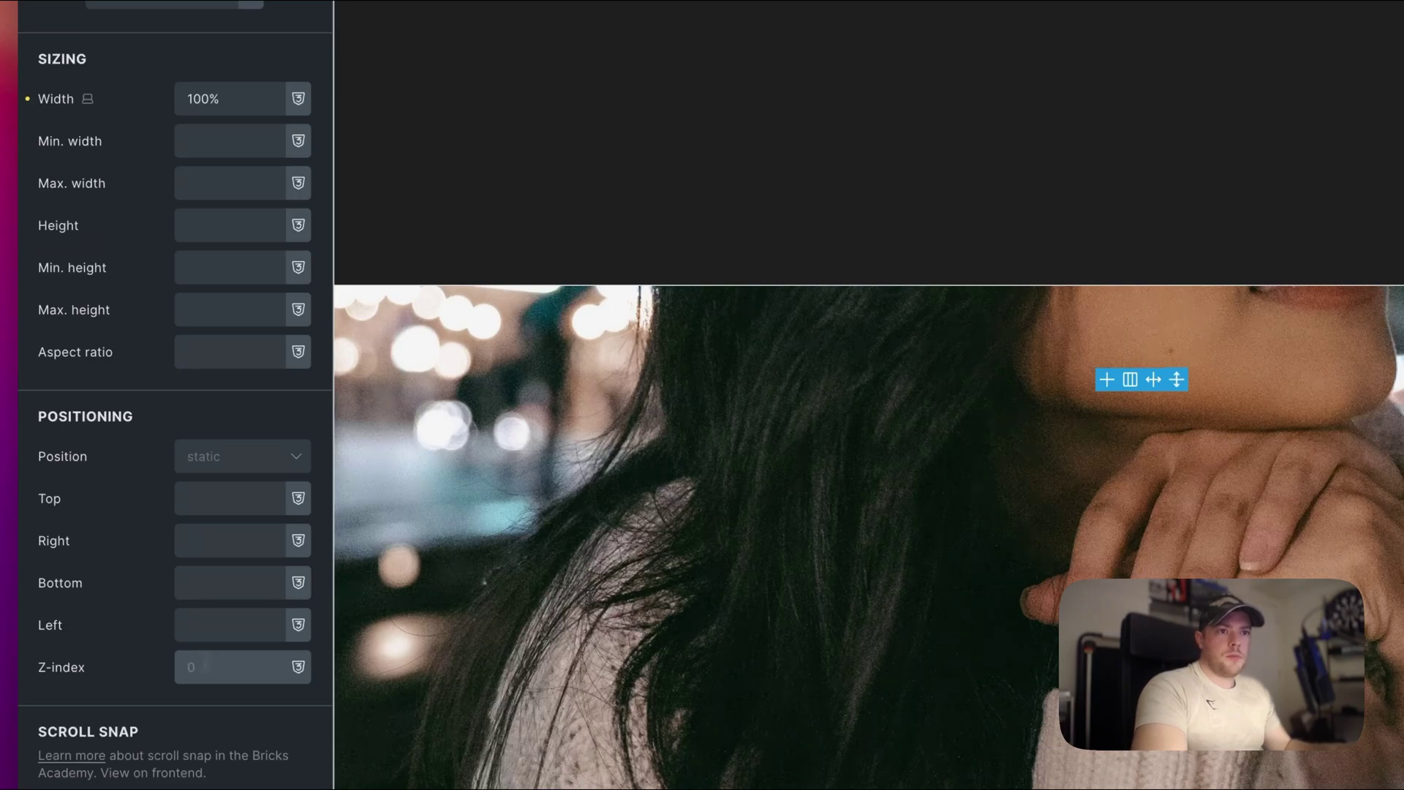
scroll(232, 210, "up", 10)
Step: Give the Bottom Half container a dark background colour
left_click(227, 179)
left_click(219, 255)
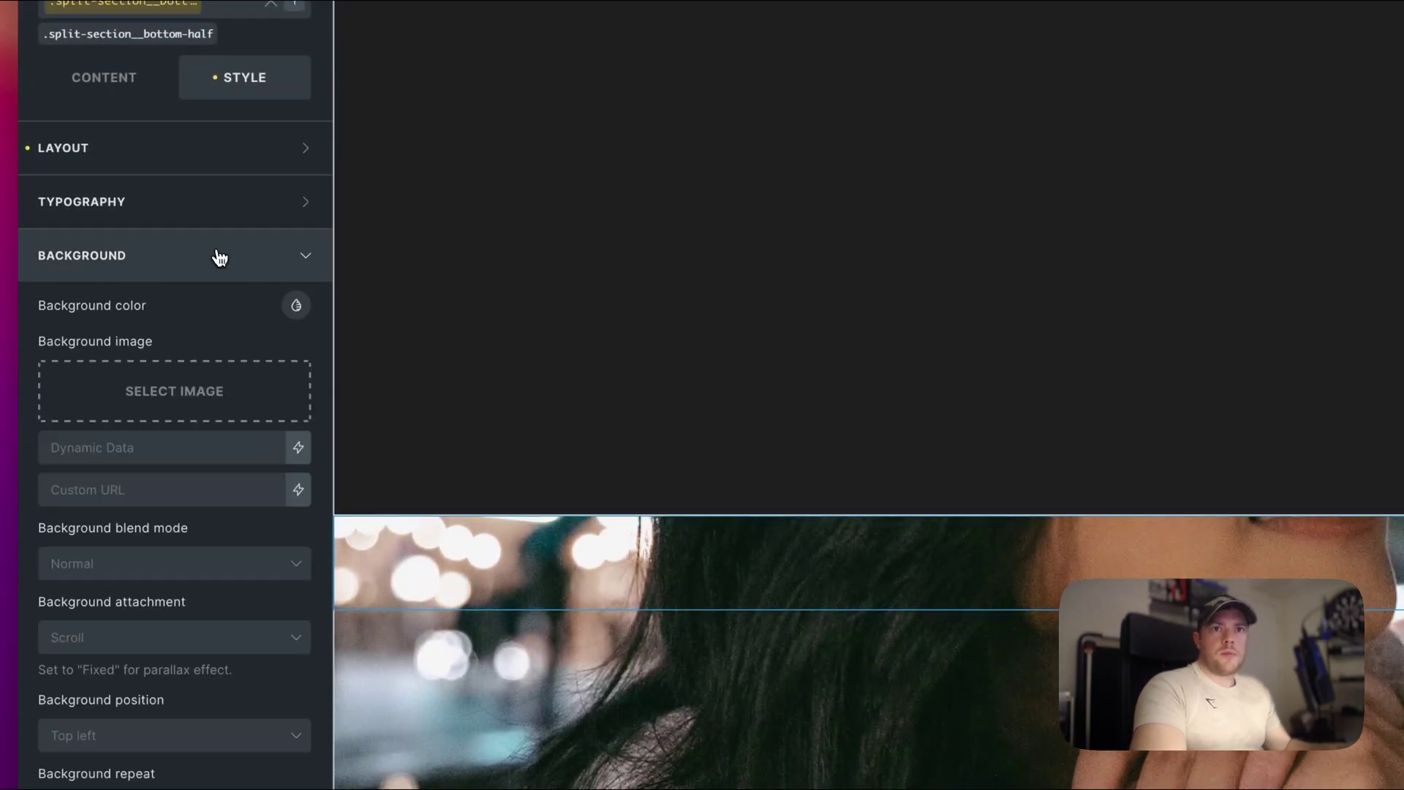
left_click(296, 305)
left_click(161, 510)
Step: Set Bottom Half height to 50, with content centred on the cross axis and start-aligned on the main axis
left_click(219, 150)
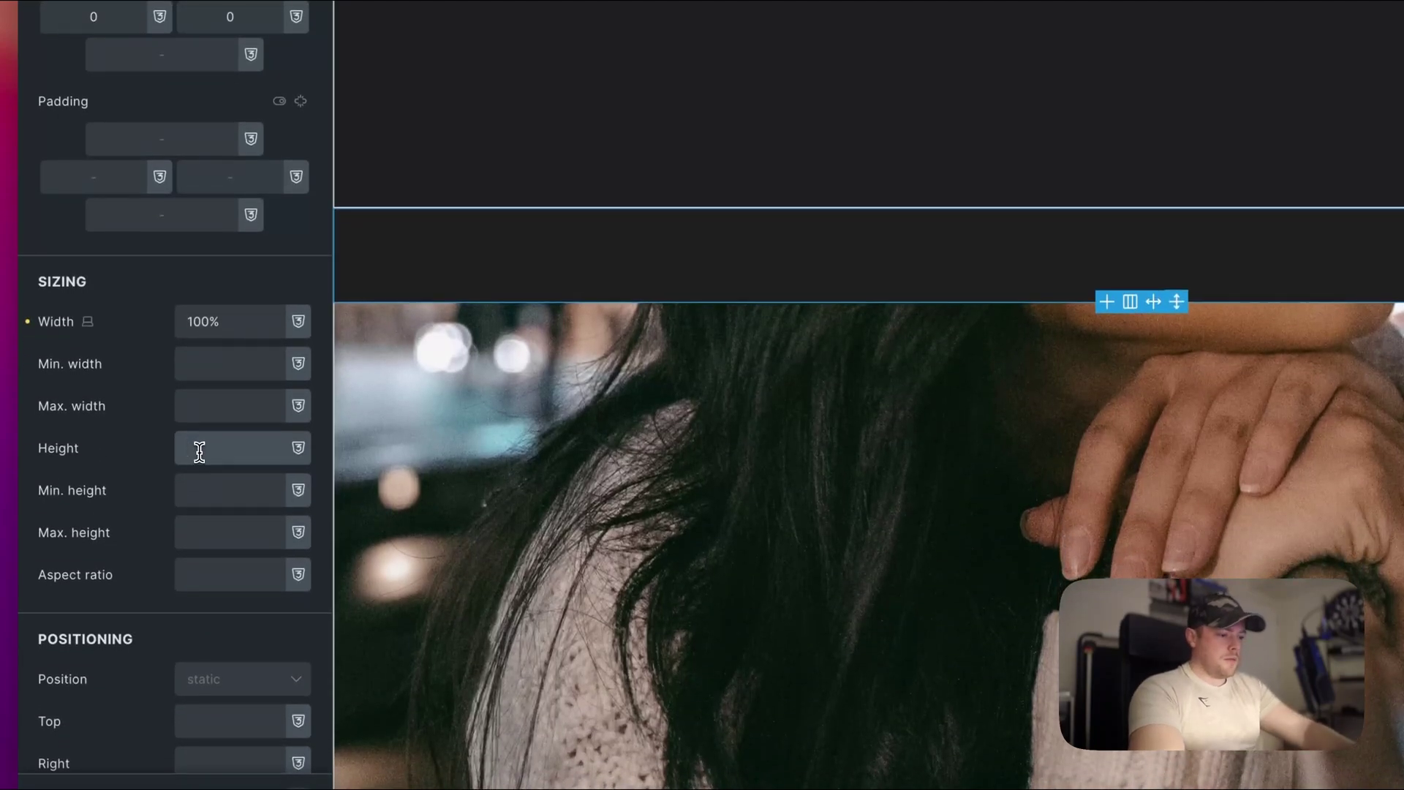
left_click(199, 550)
type("50vh")
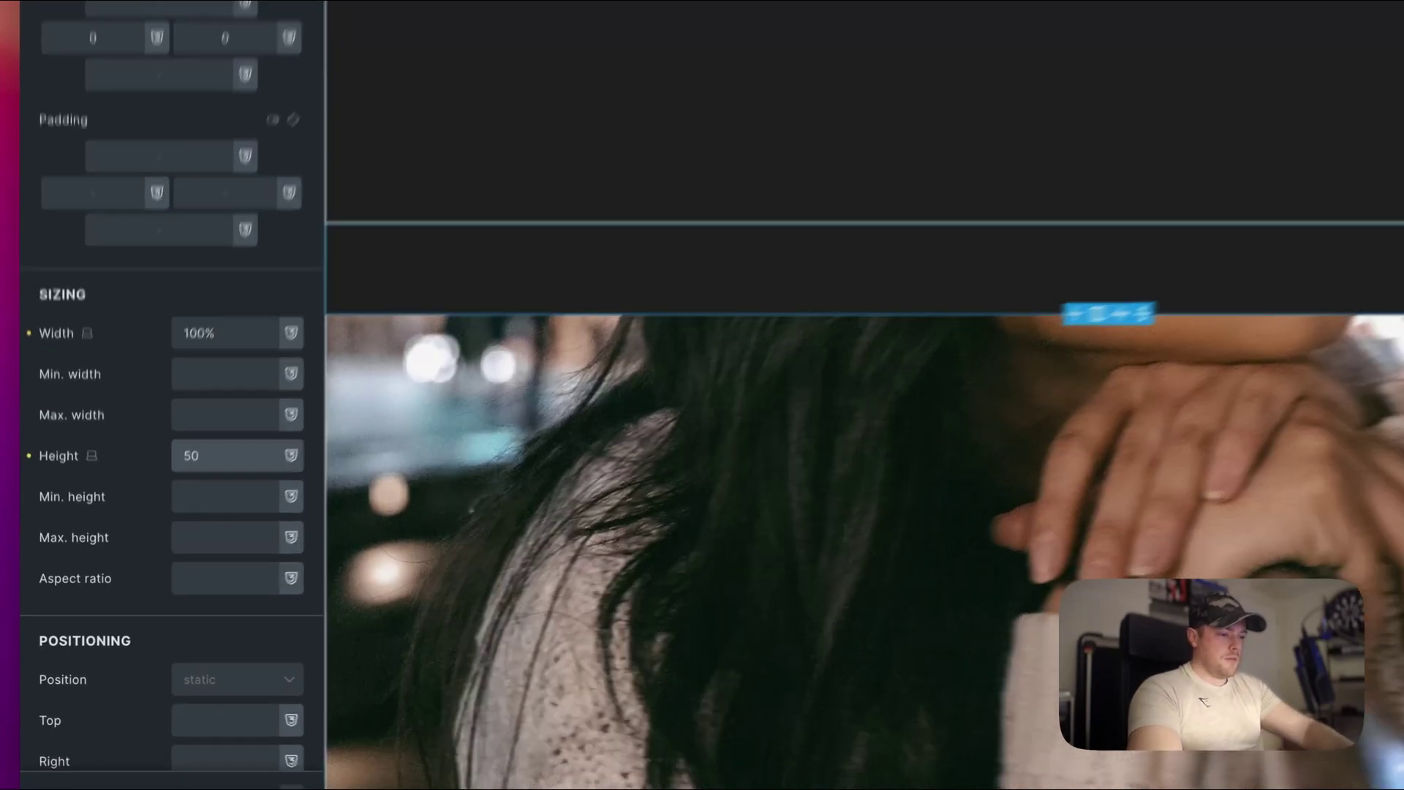
left_click(58, 157)
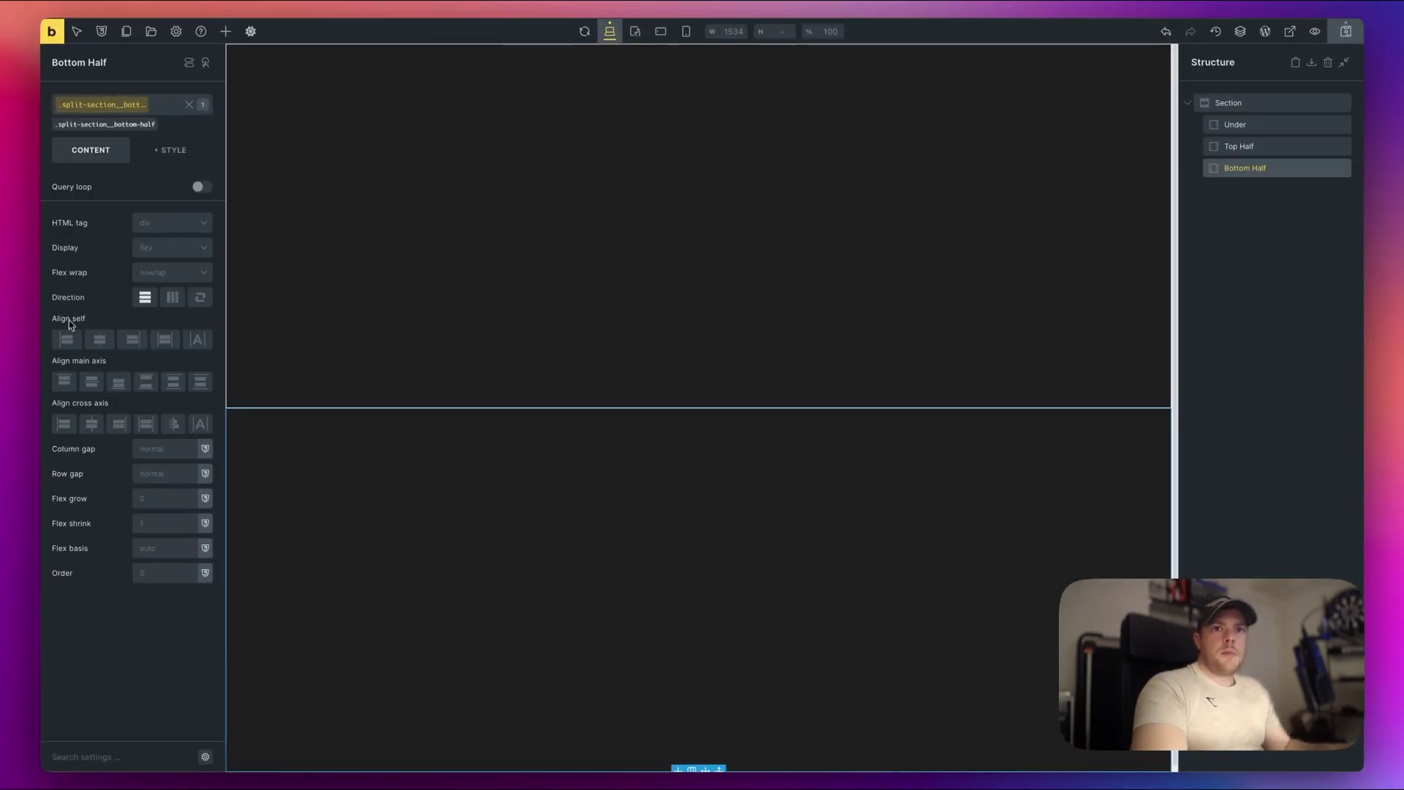
left_click(93, 427)
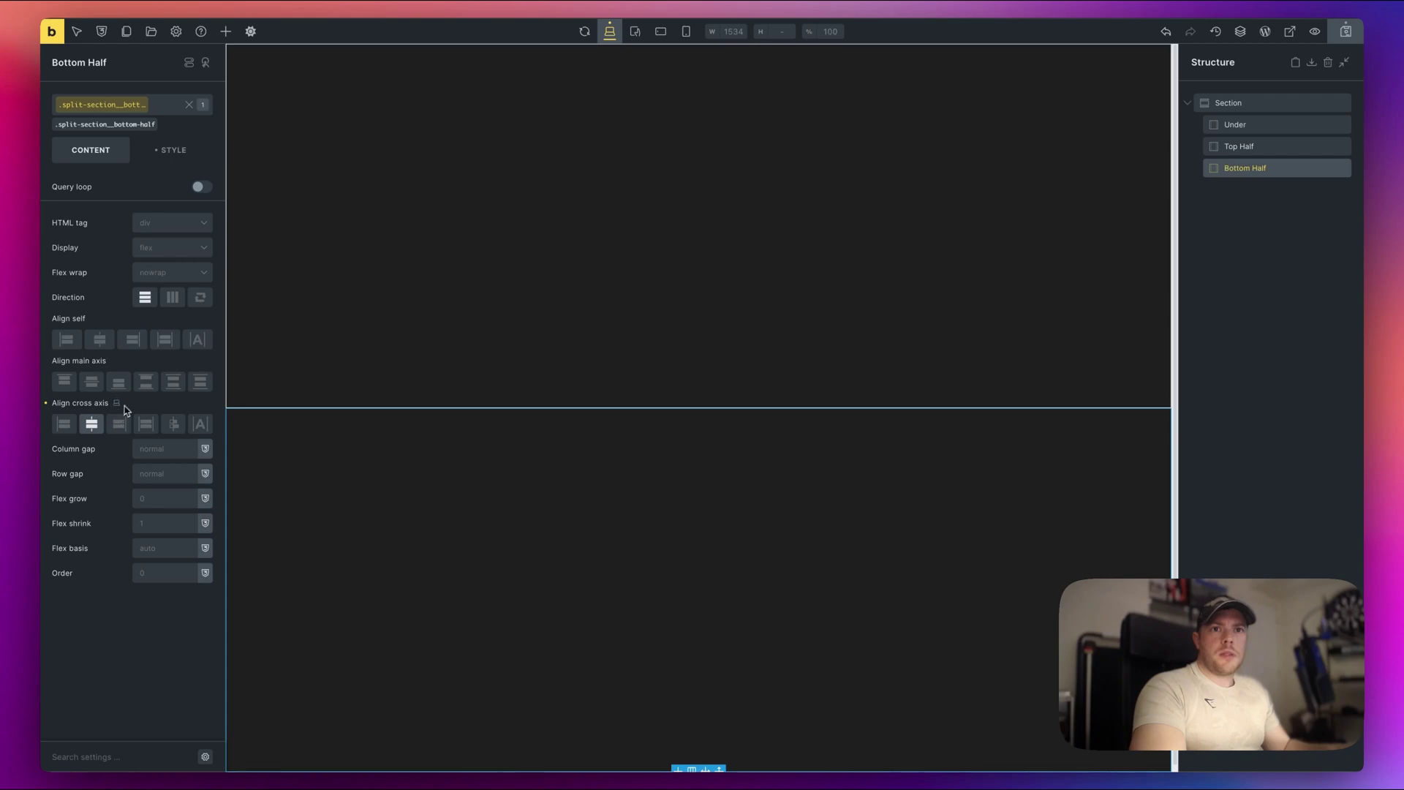
left_click(63, 381)
key("Escape")
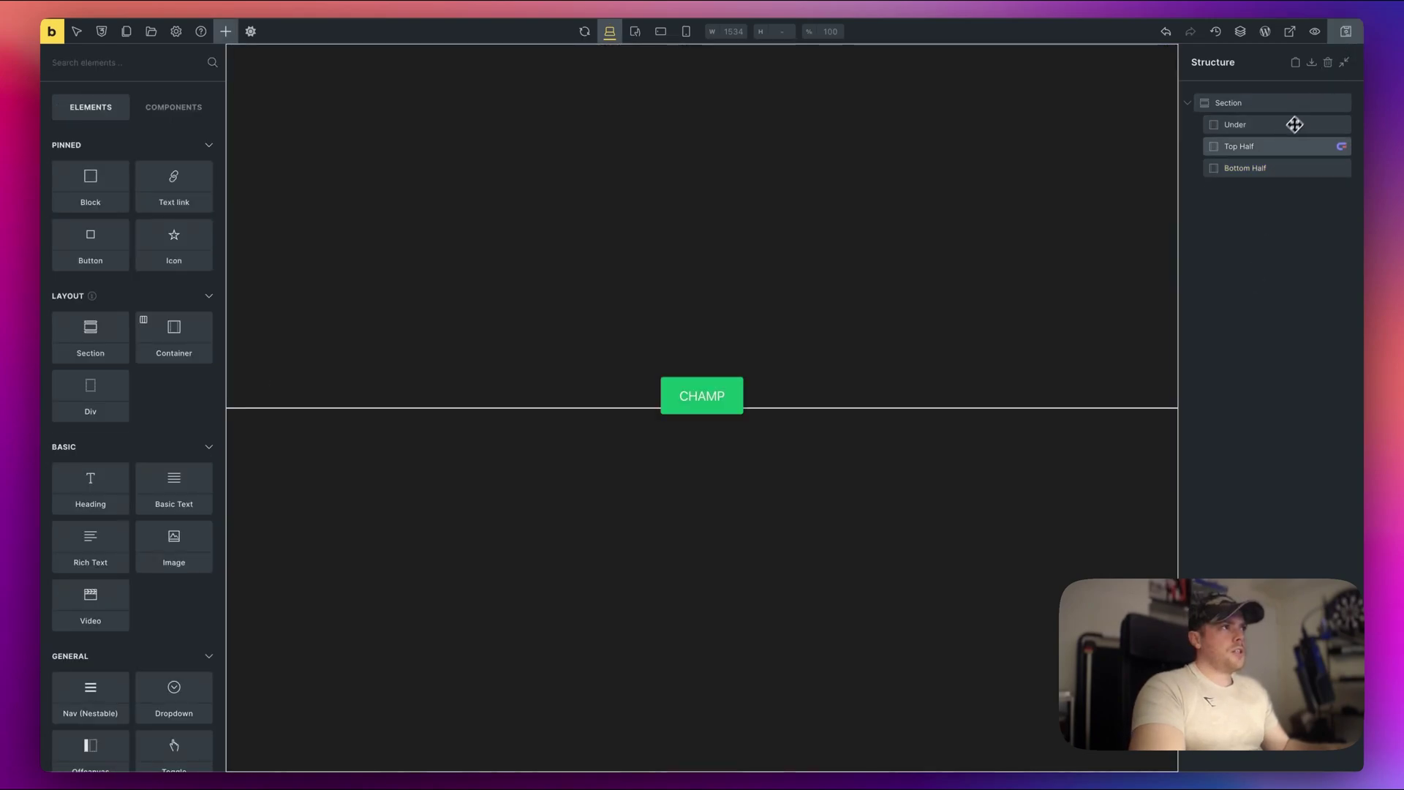
Step: Add a Heading element inside the Top Half container
double_click(1281, 146)
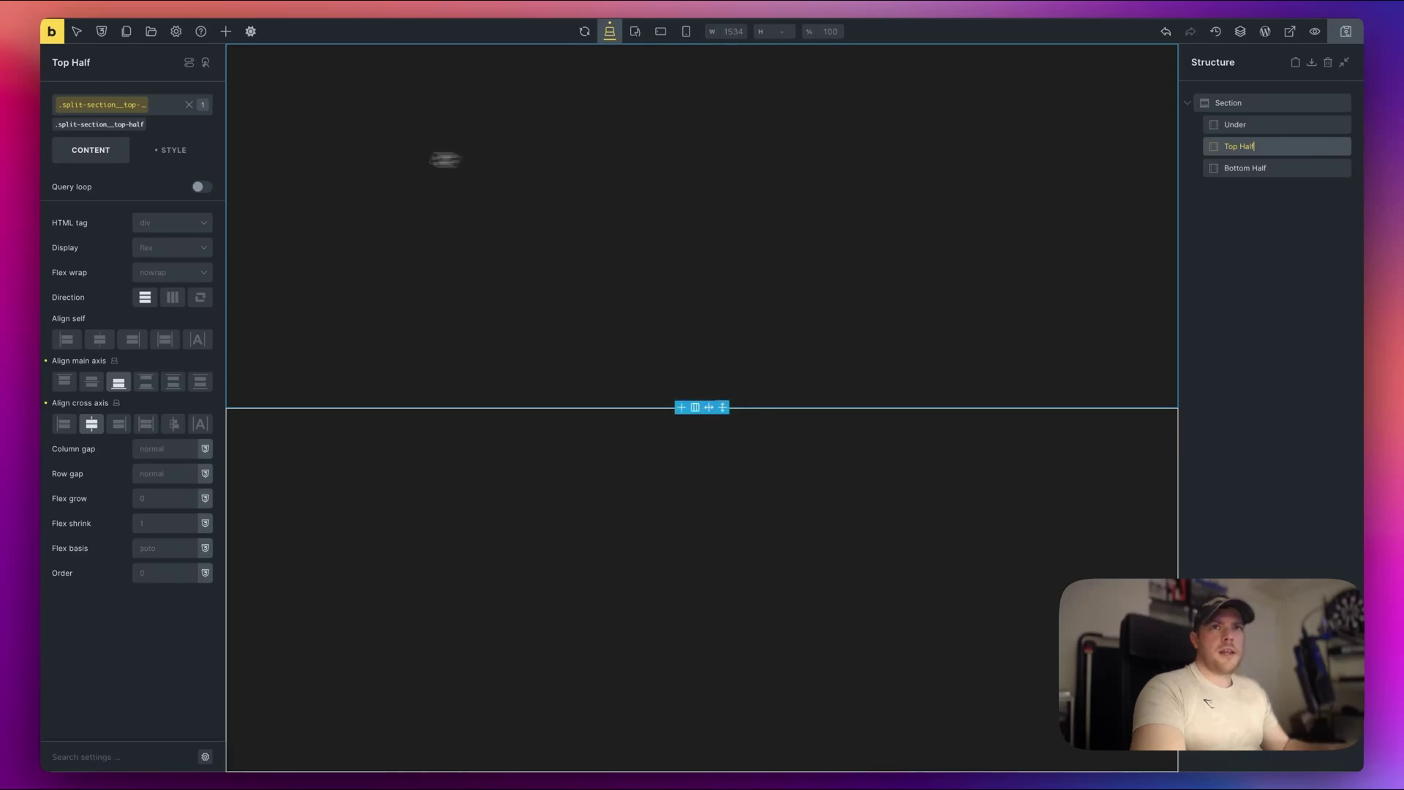
left_click(225, 31)
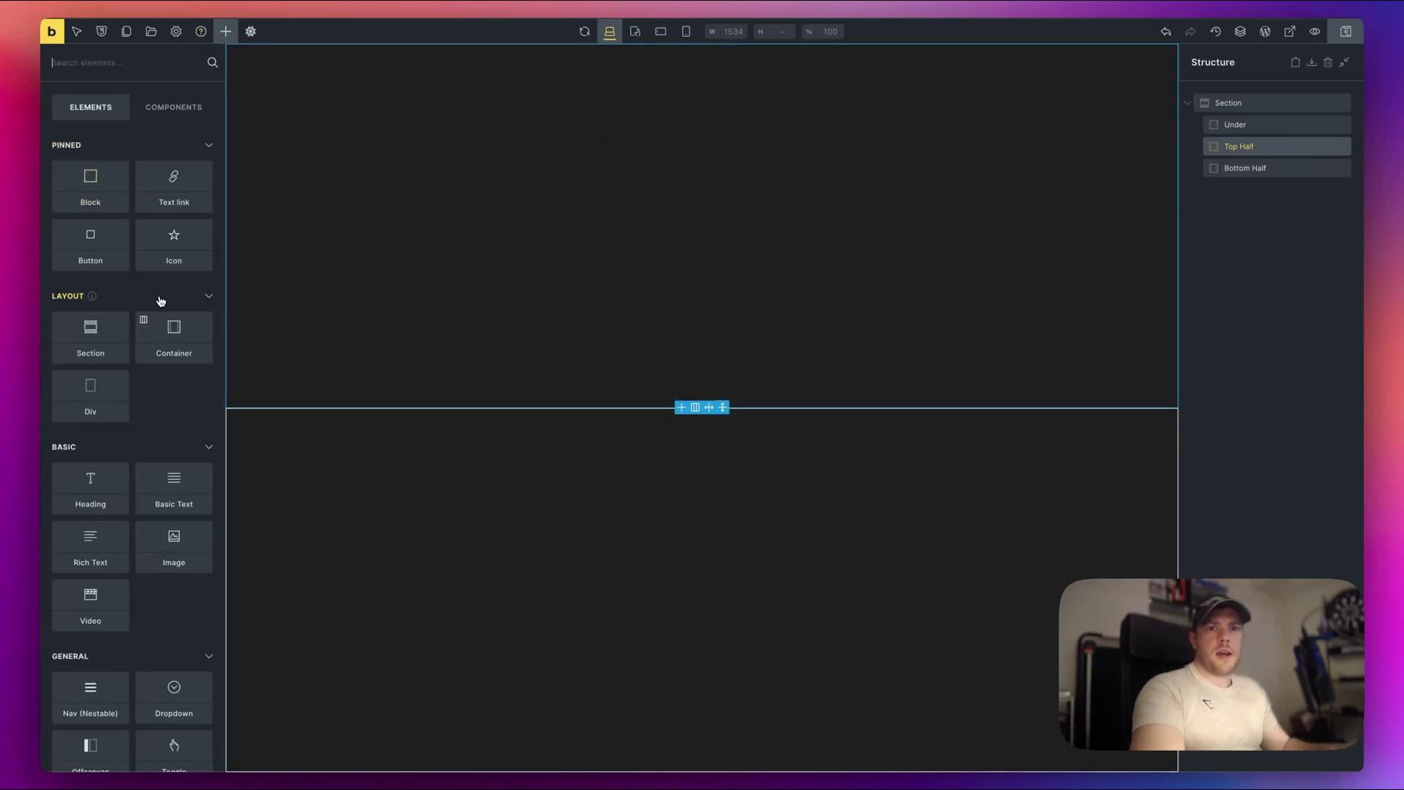
left_click(90, 484)
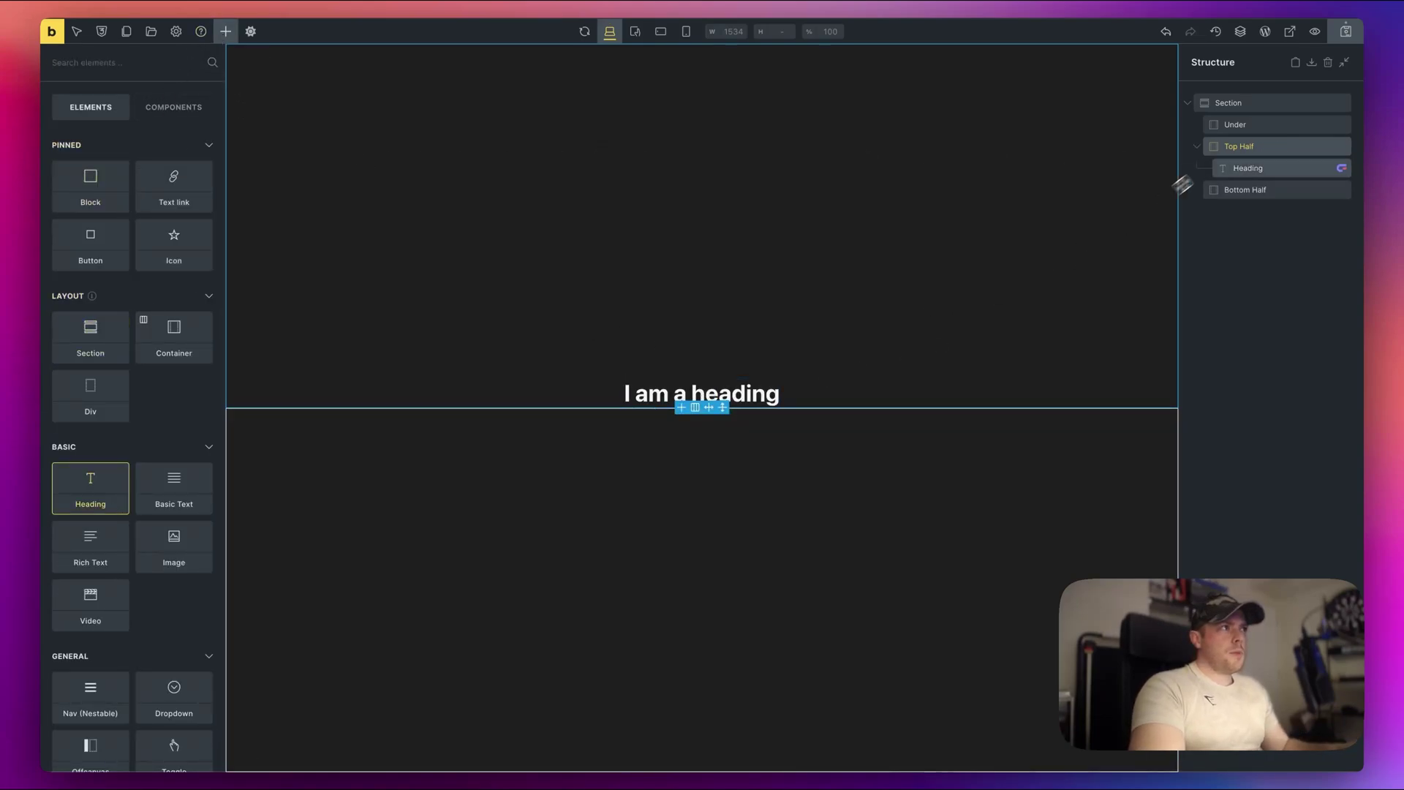
double_click(1272, 147)
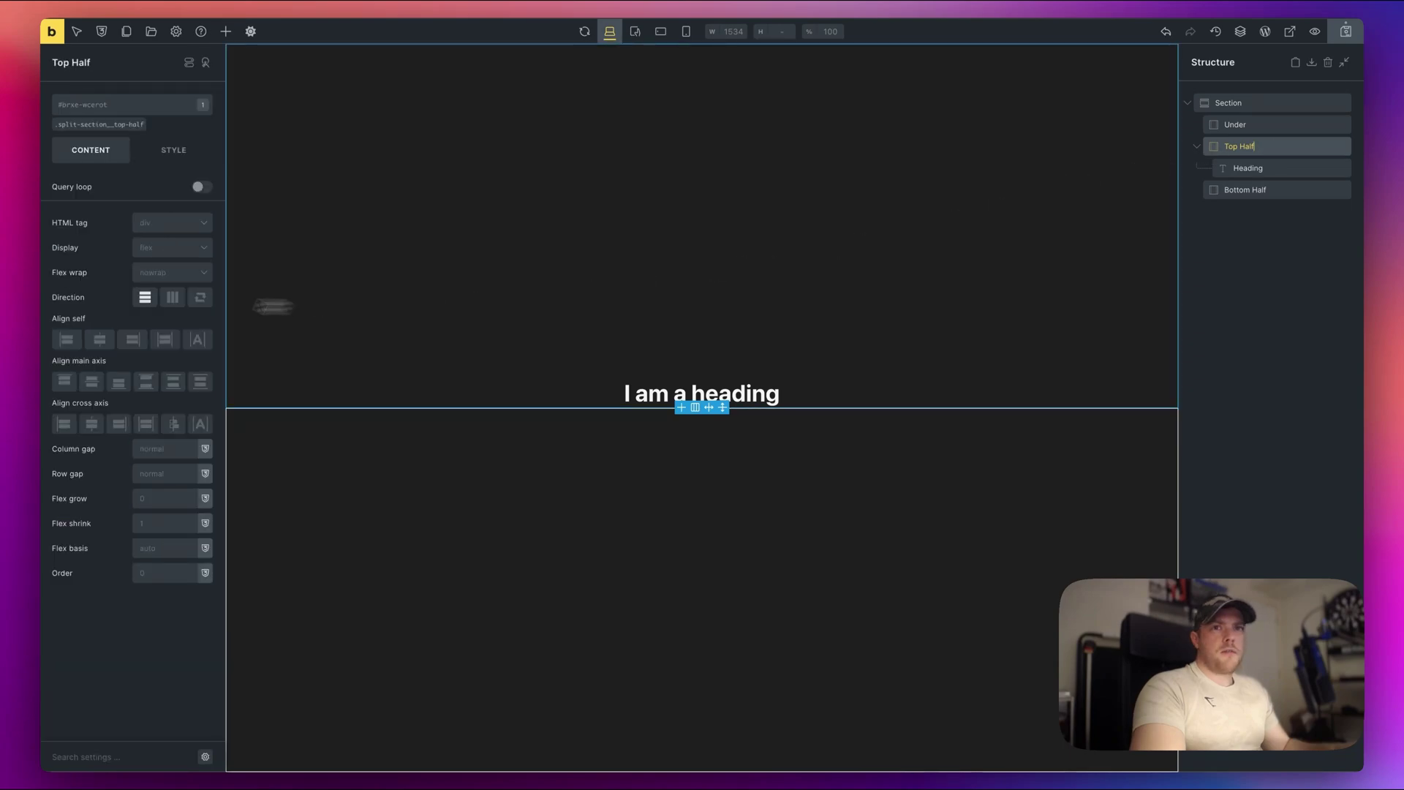
left_click(99, 124)
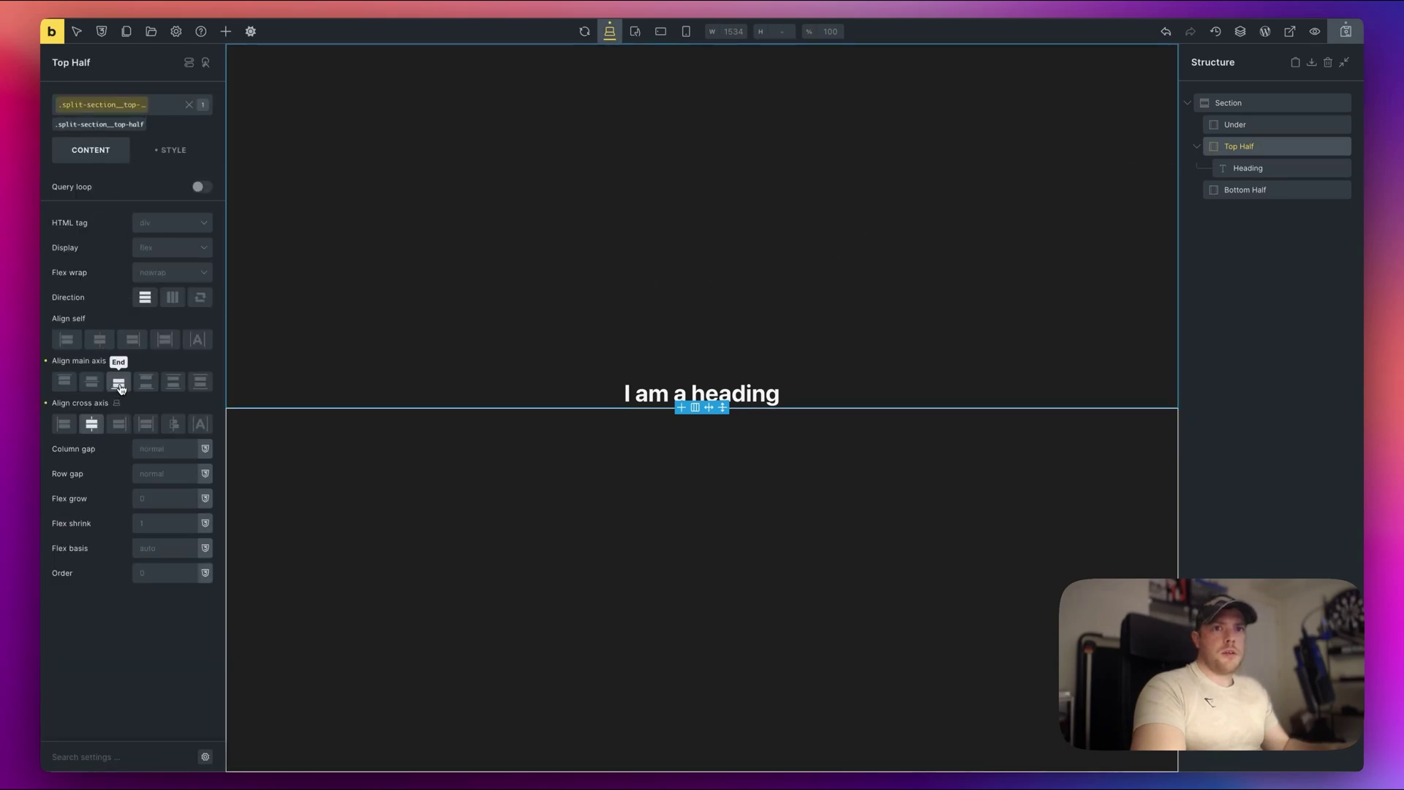
left_click(1277, 169)
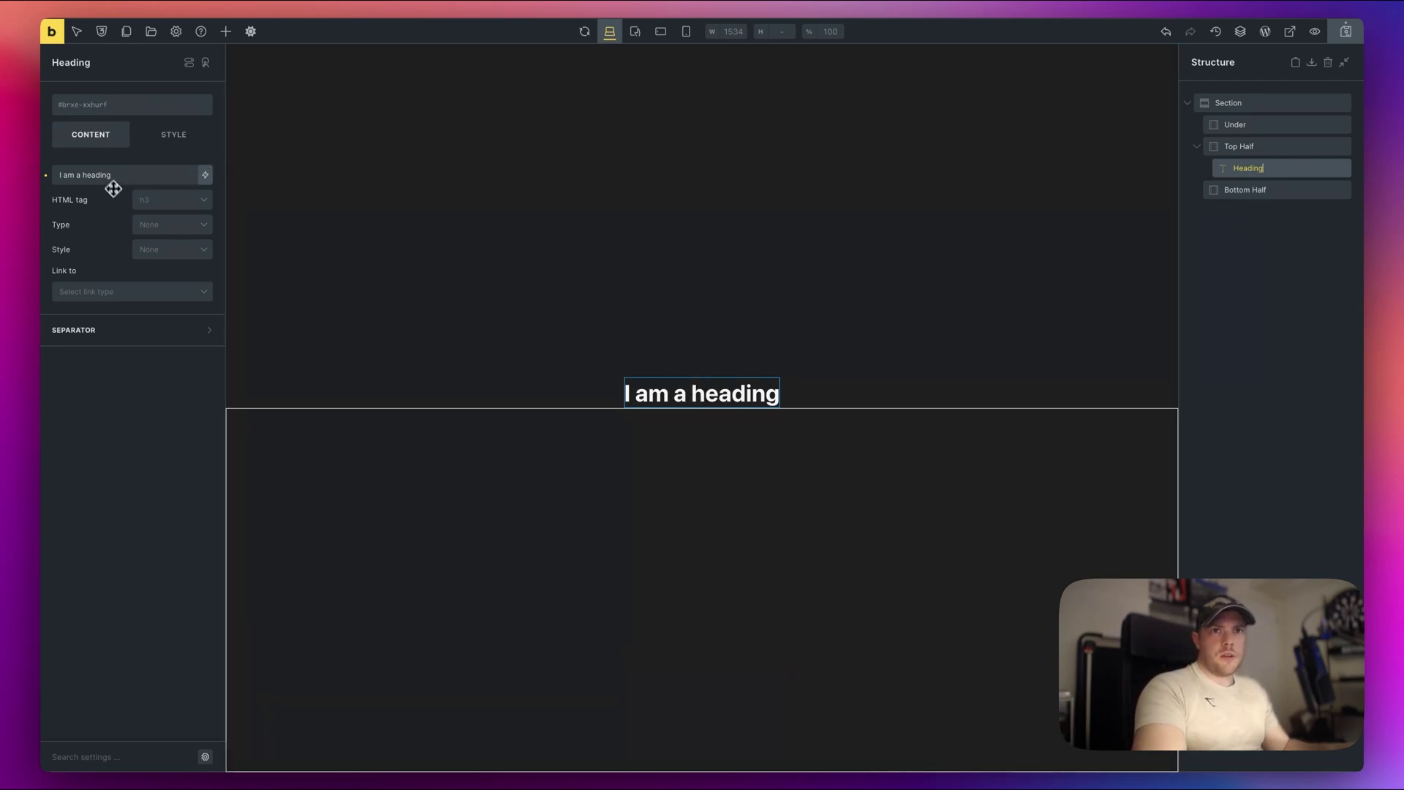
Step: Give the heading line height 1, font size 20rem, and the text 'Let's Go!'
left_click(174, 135)
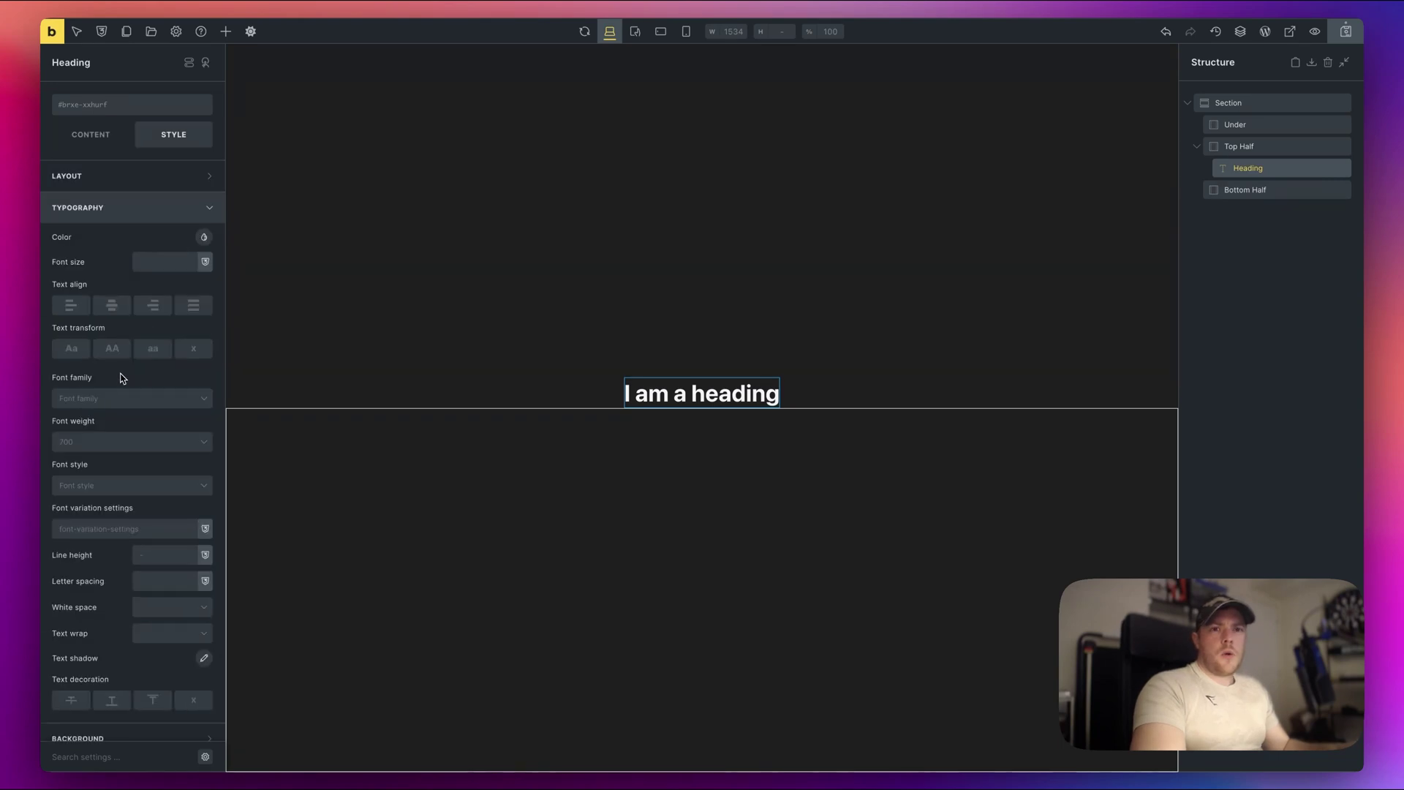
left_click(142, 555)
type("1")
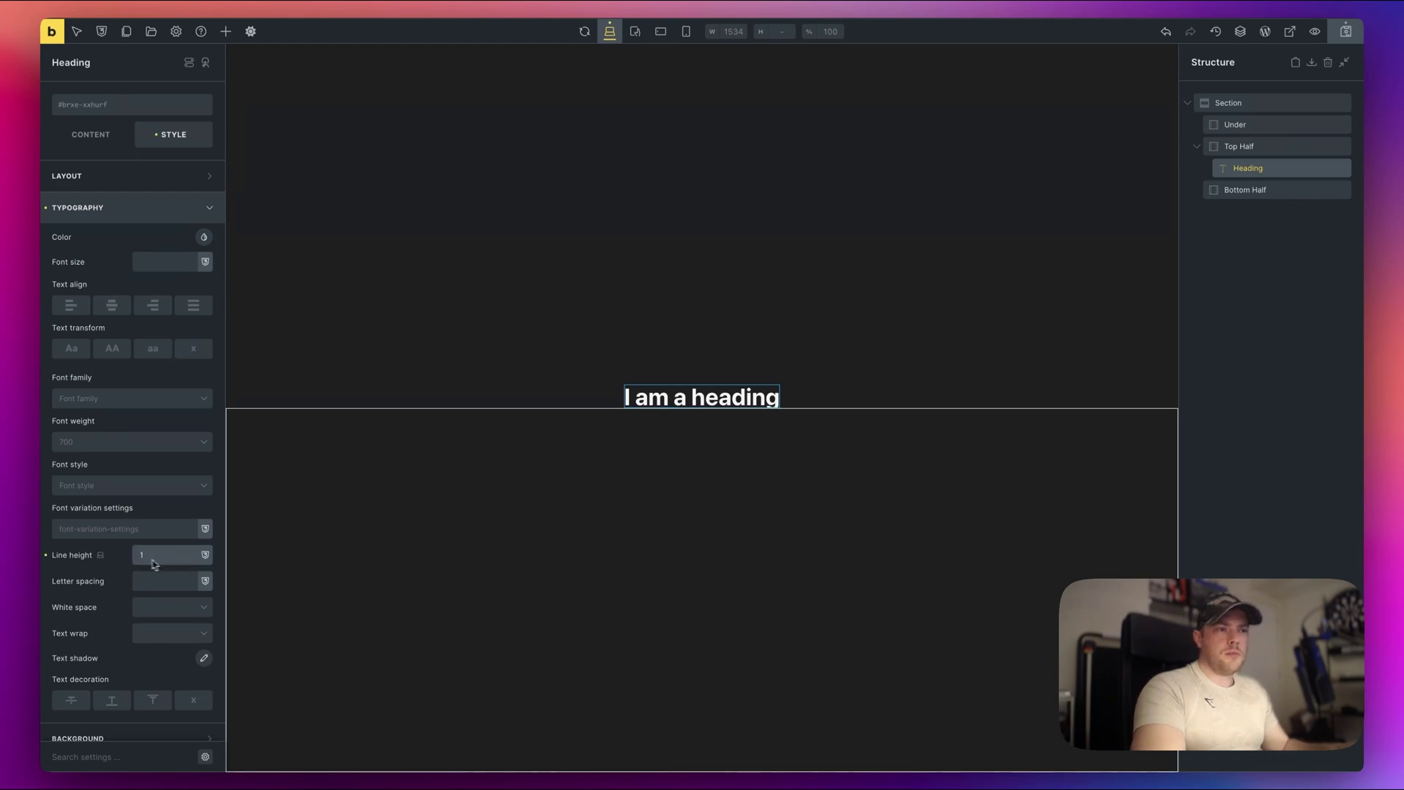
left_click(150, 262)
type("20rem")
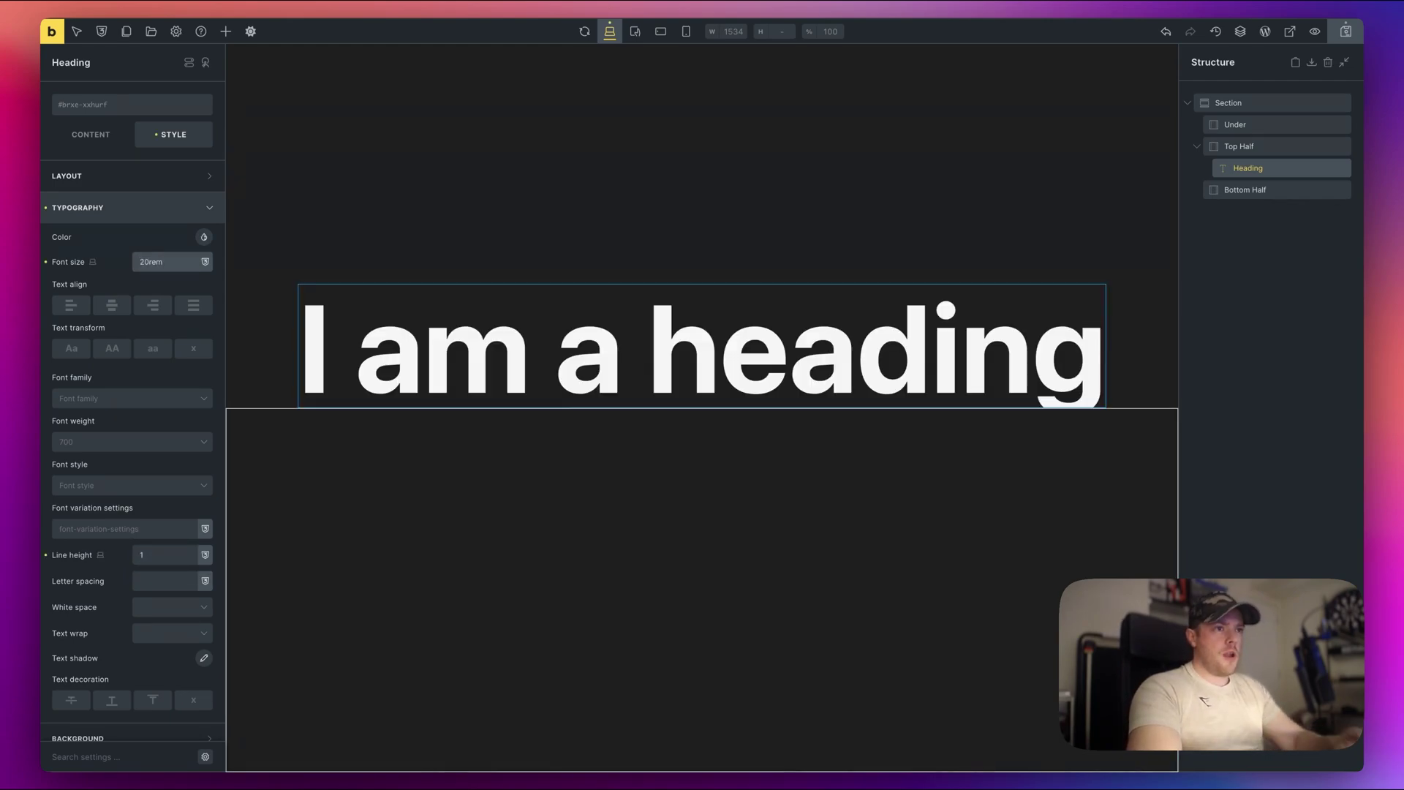
left_click(91, 134)
left_click_drag(138, 175, 38, 176)
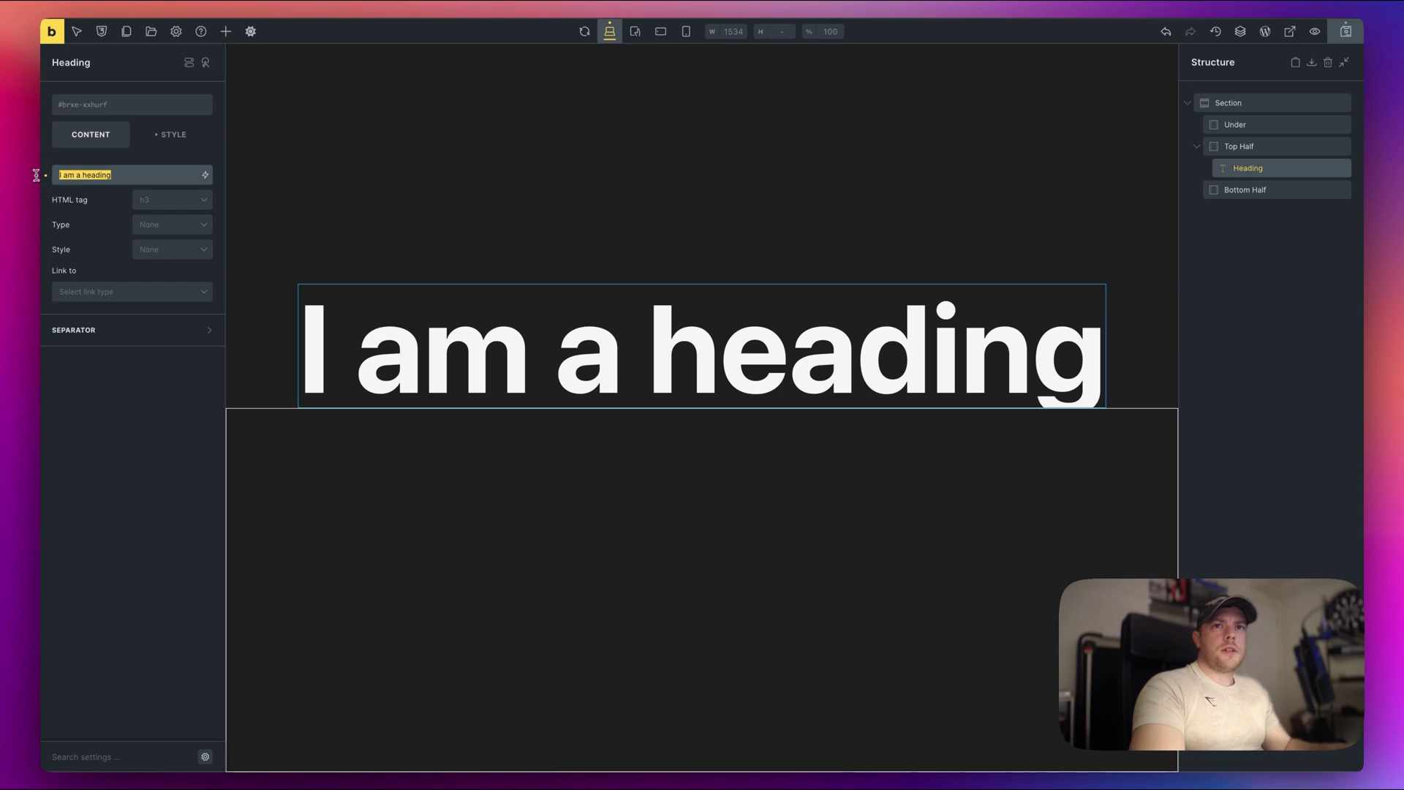
type("Let's Go!")
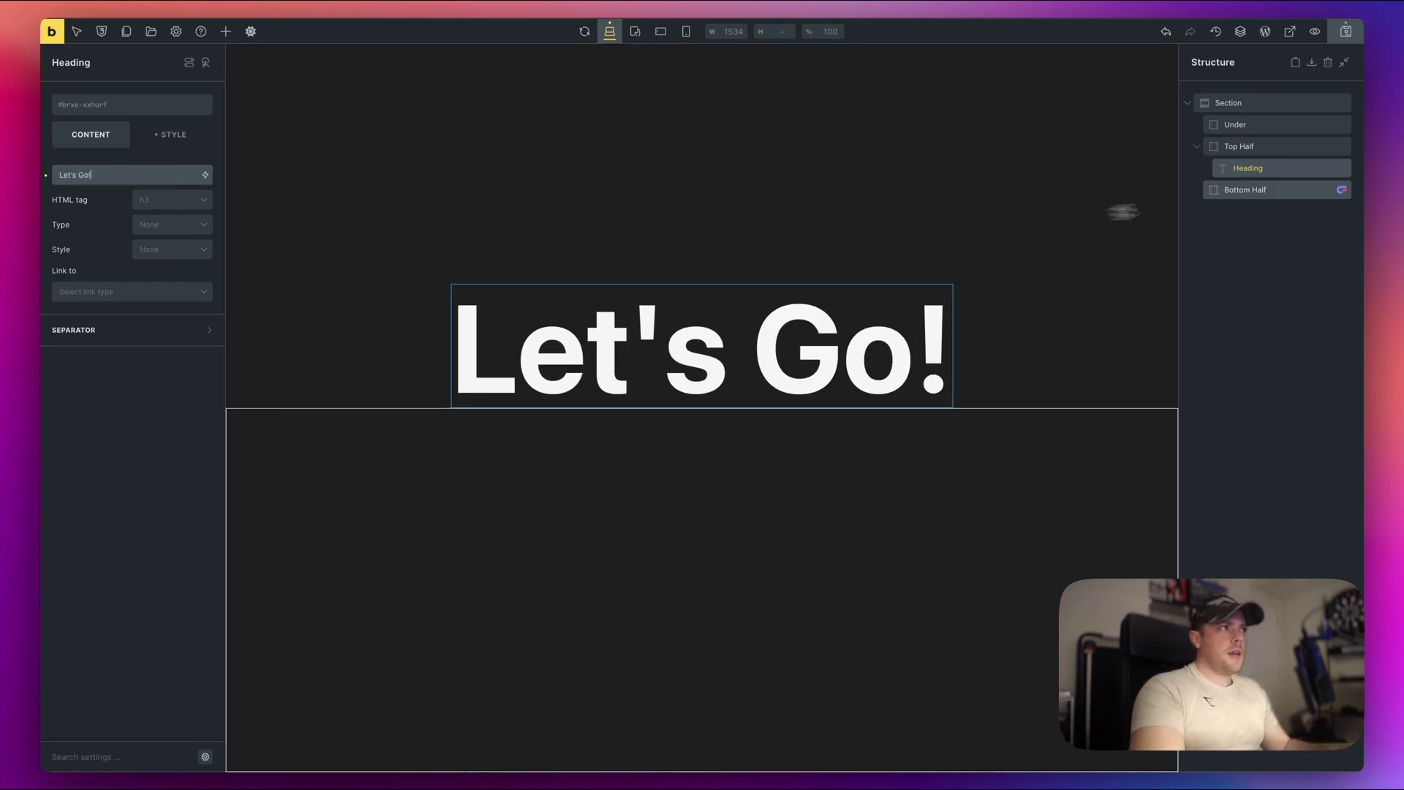
Step: Duplicate the 'Let's Go!' heading and move the copy into Bottom Half
double_click(1287, 169)
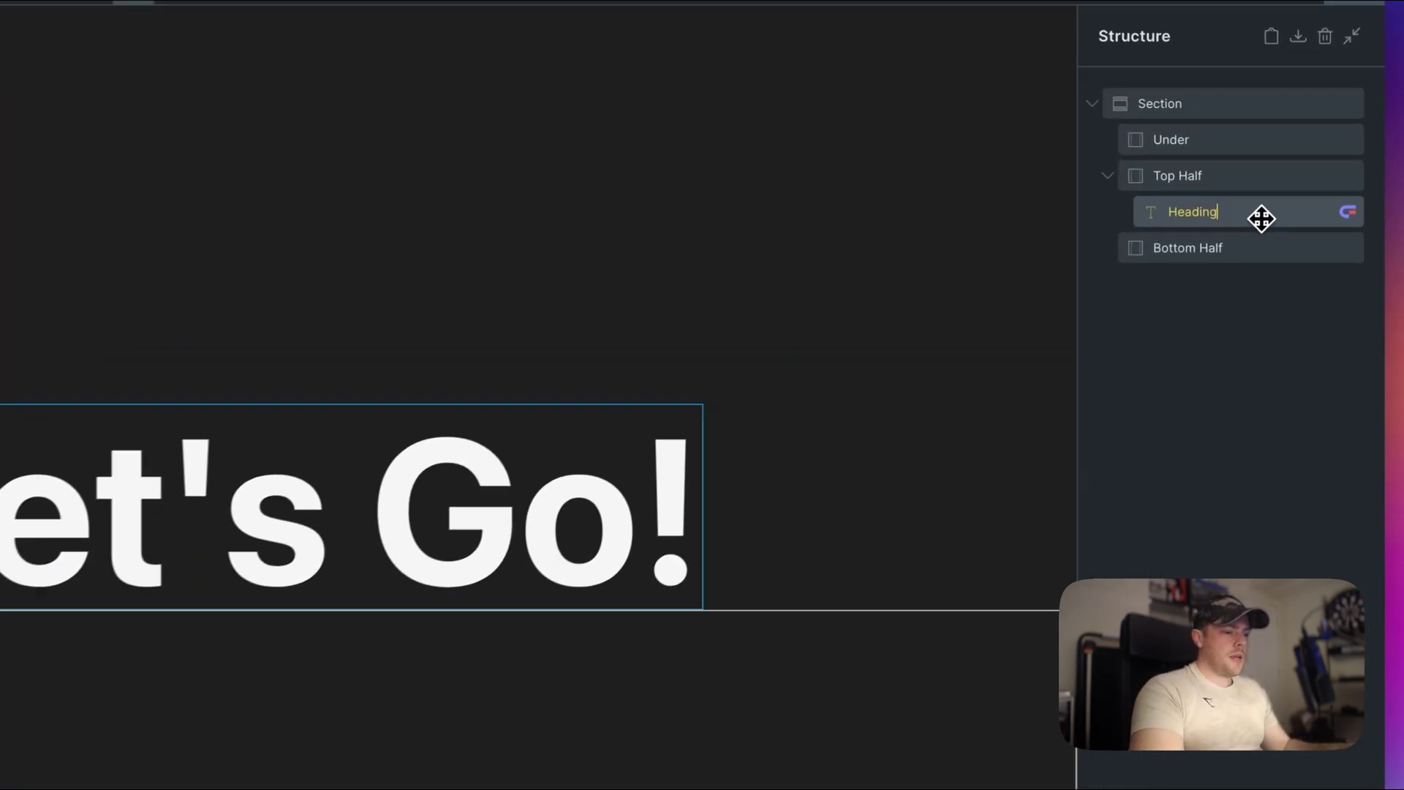
key("ctrl+d")
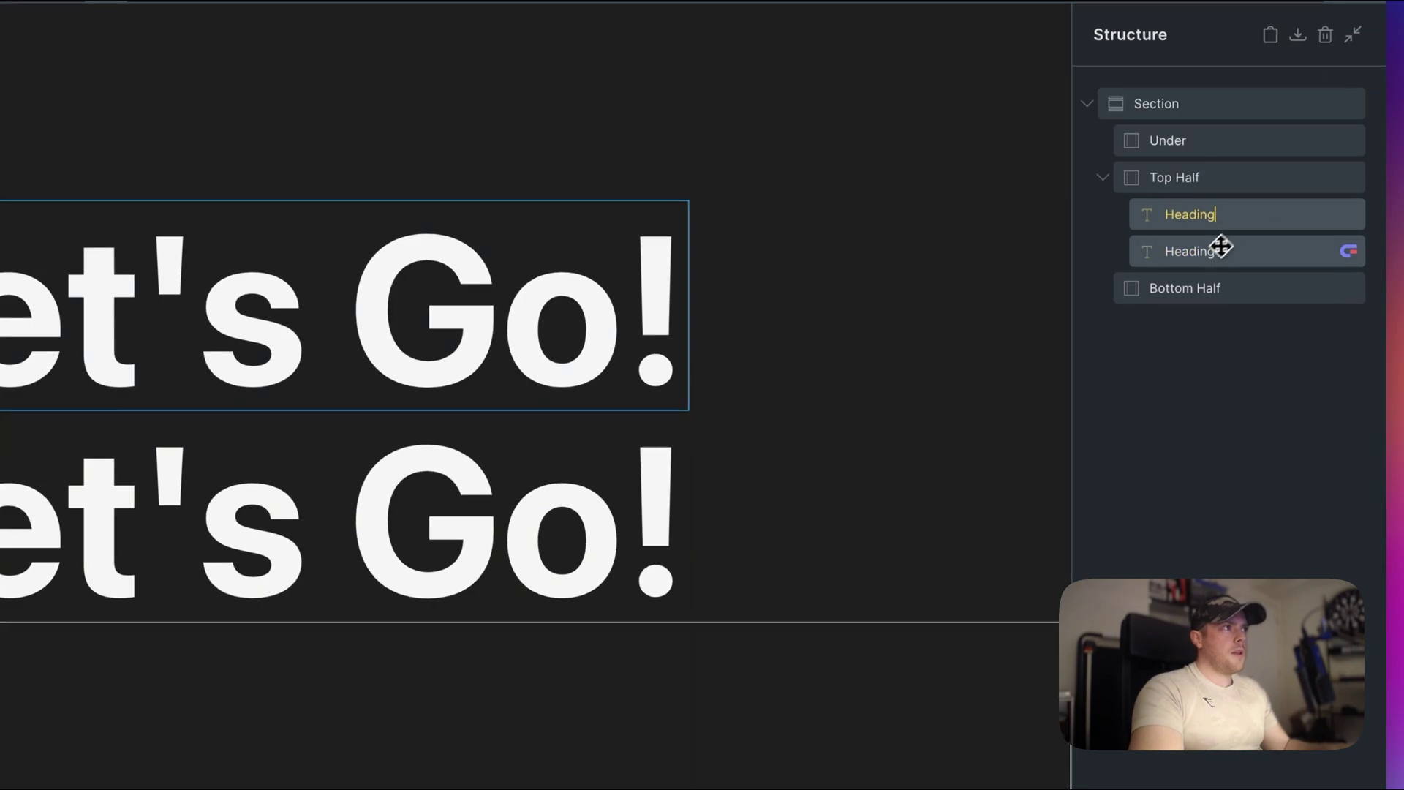
left_click_drag(1170, 250, 1185, 310)
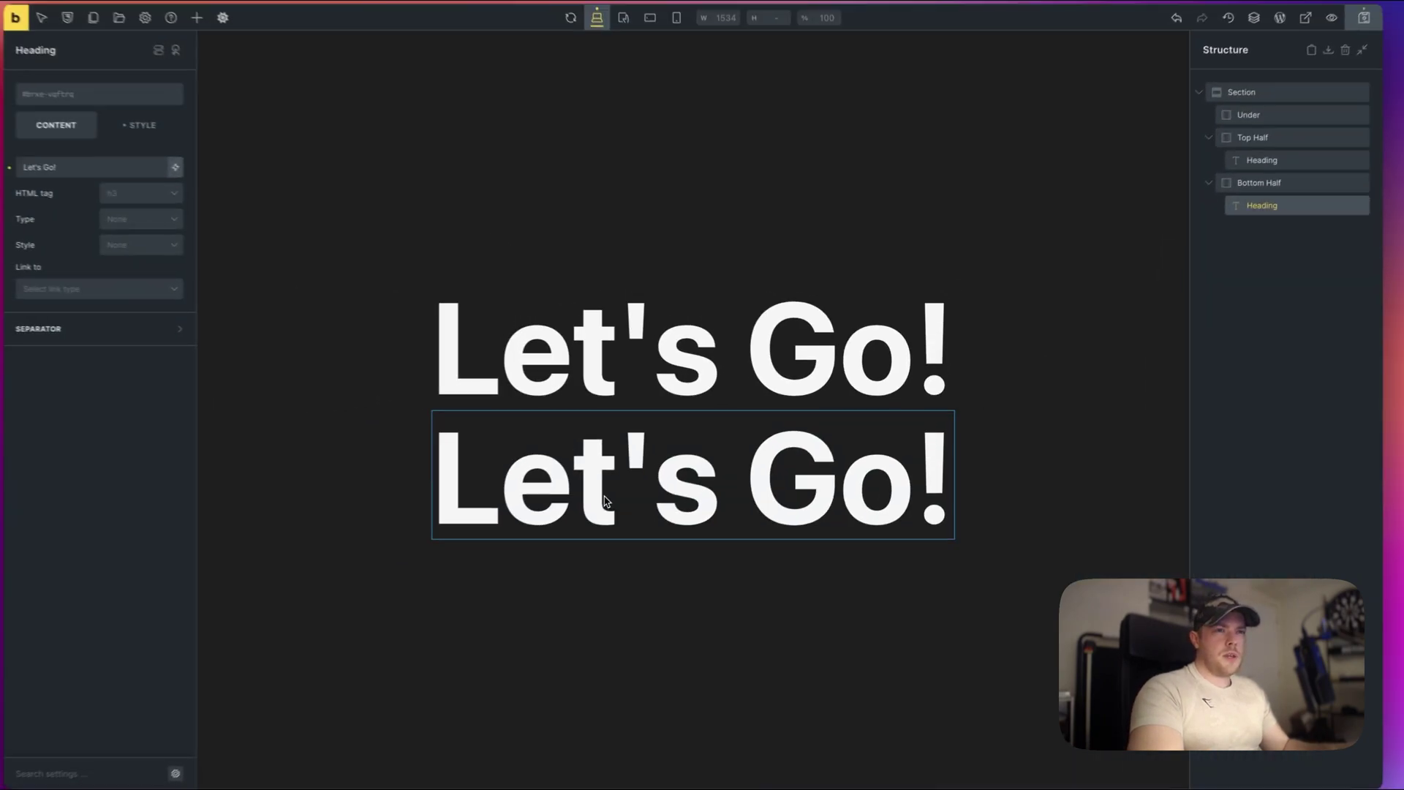
left_click(324, 283)
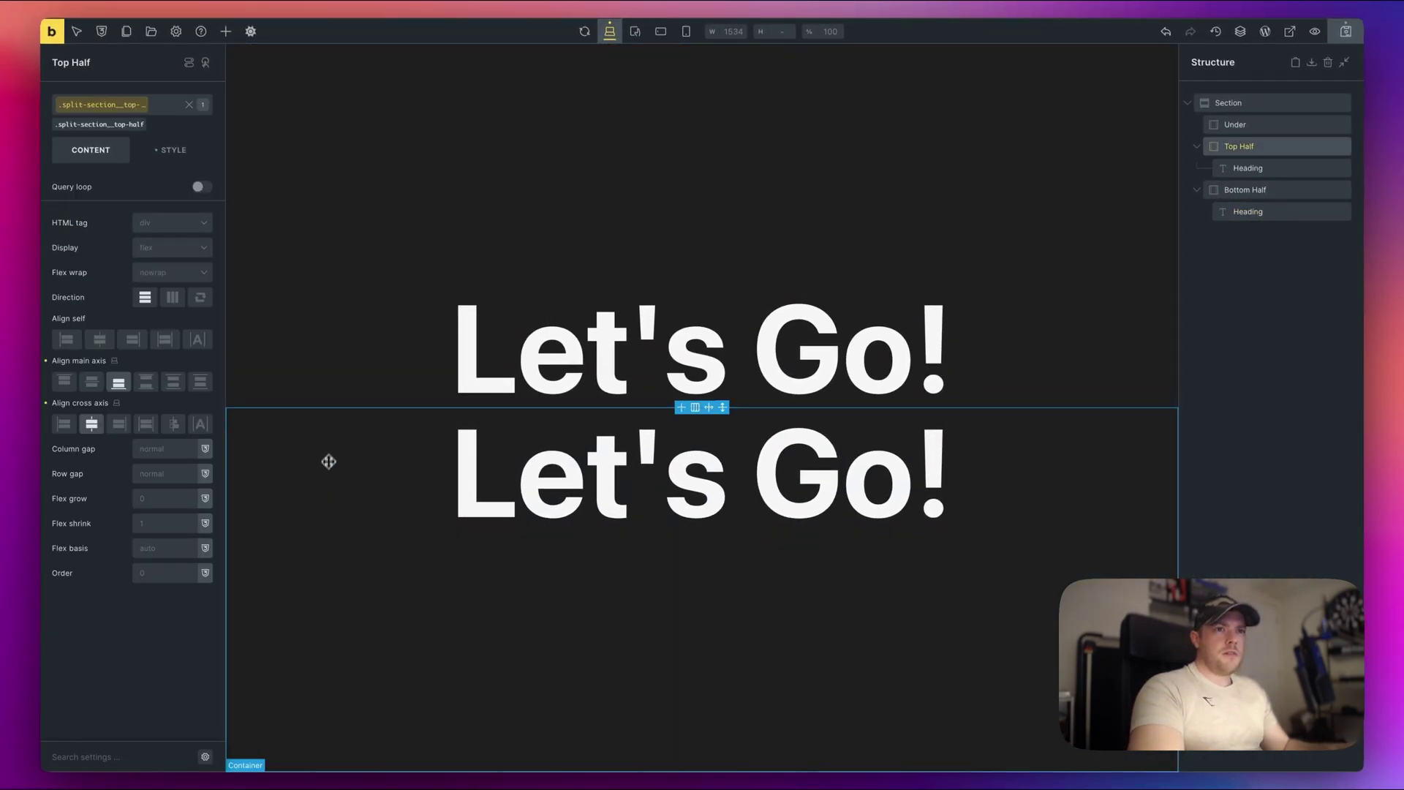
left_click(328, 462)
left_click(344, 313)
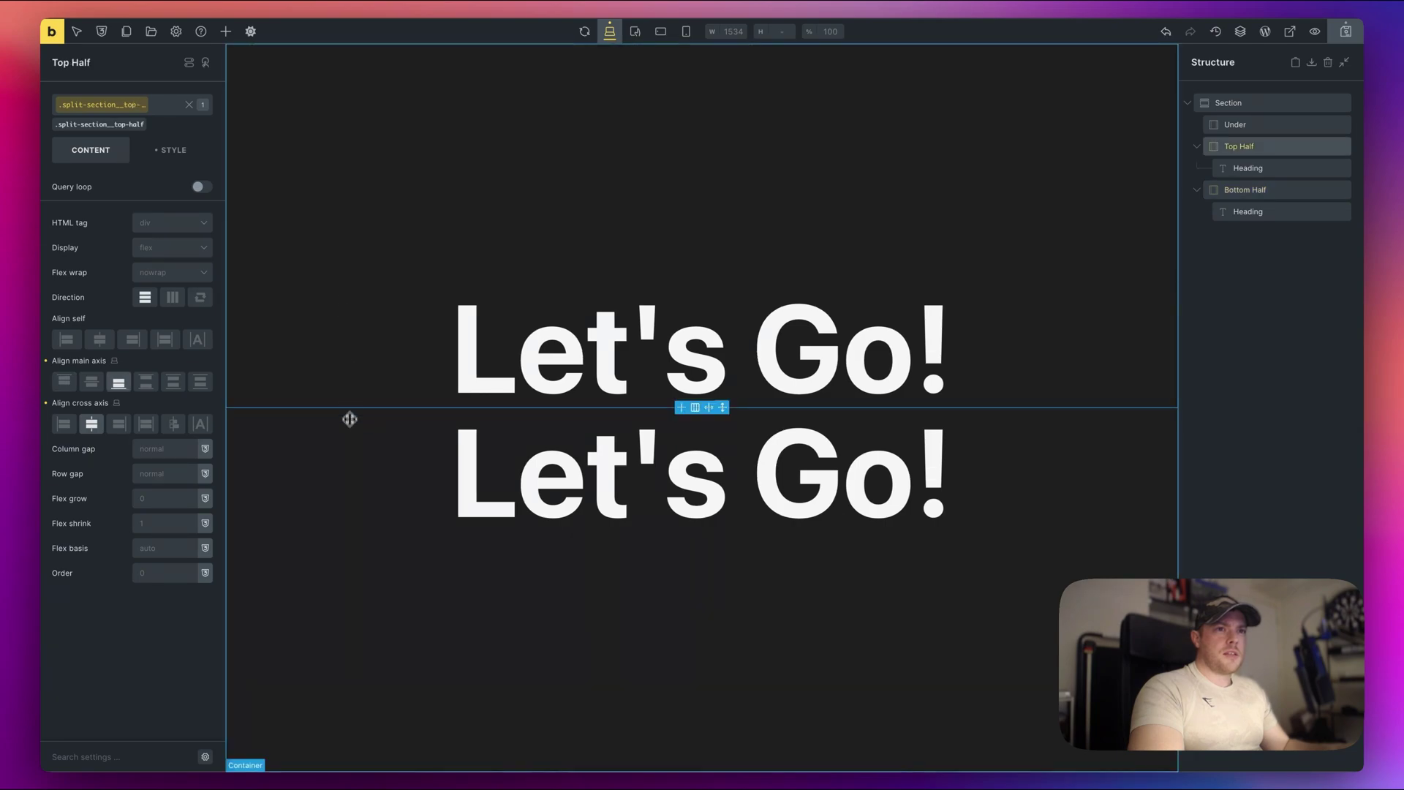
left_click(442, 447)
Step: Offset the headings with translate values of 50% and -50% so they straddle the split
left_click(1276, 168)
left_click(174, 138)
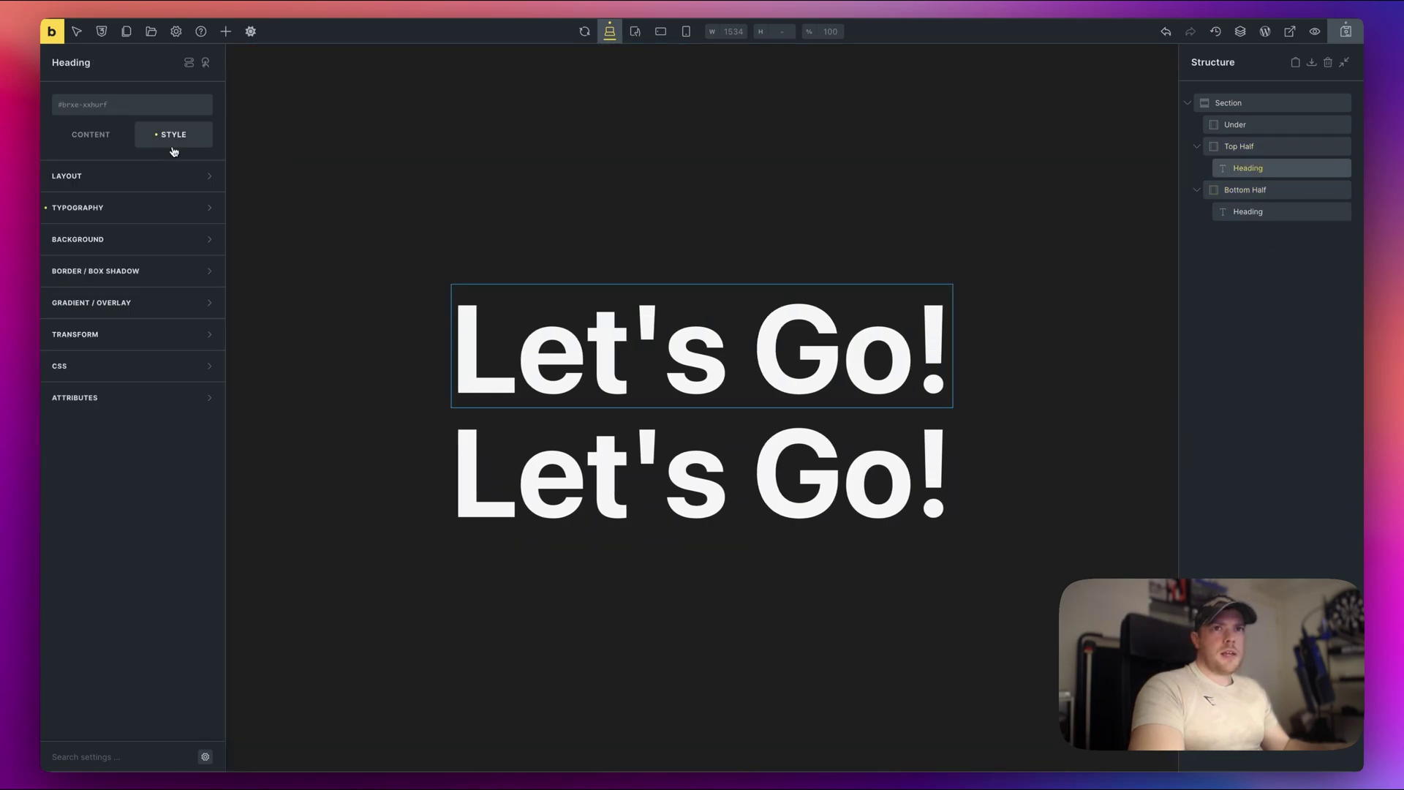
left_click(169, 331)
left_click(203, 364)
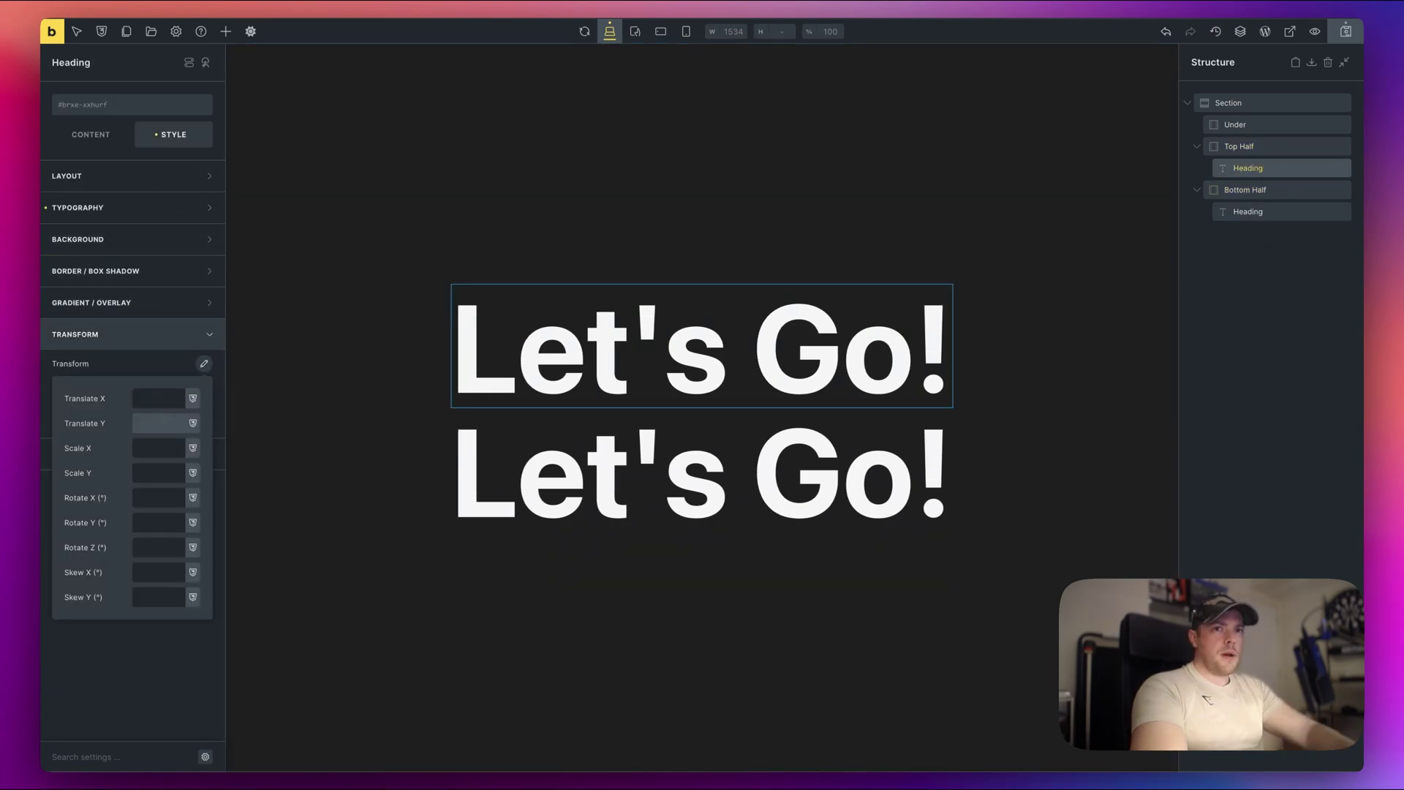
type("50")
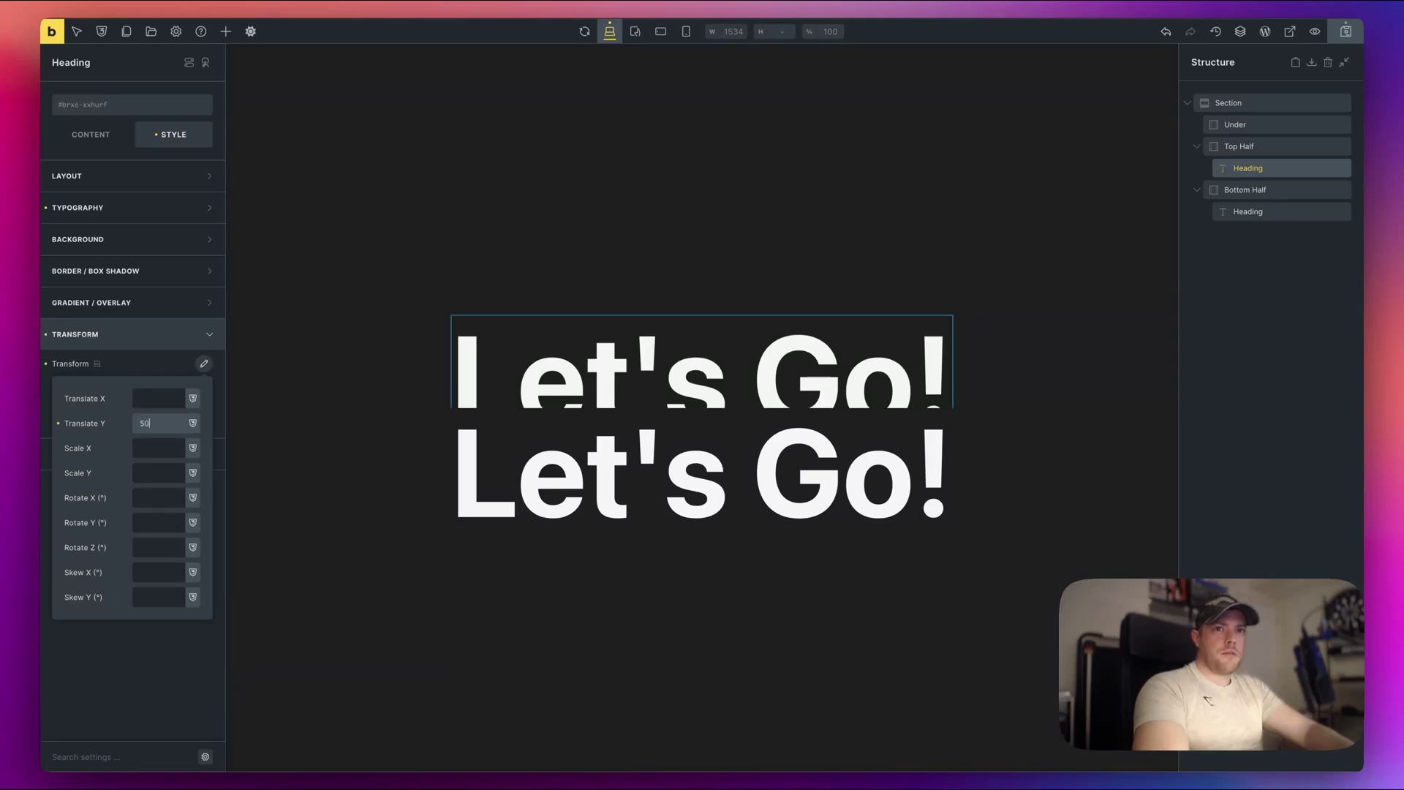
type("%")
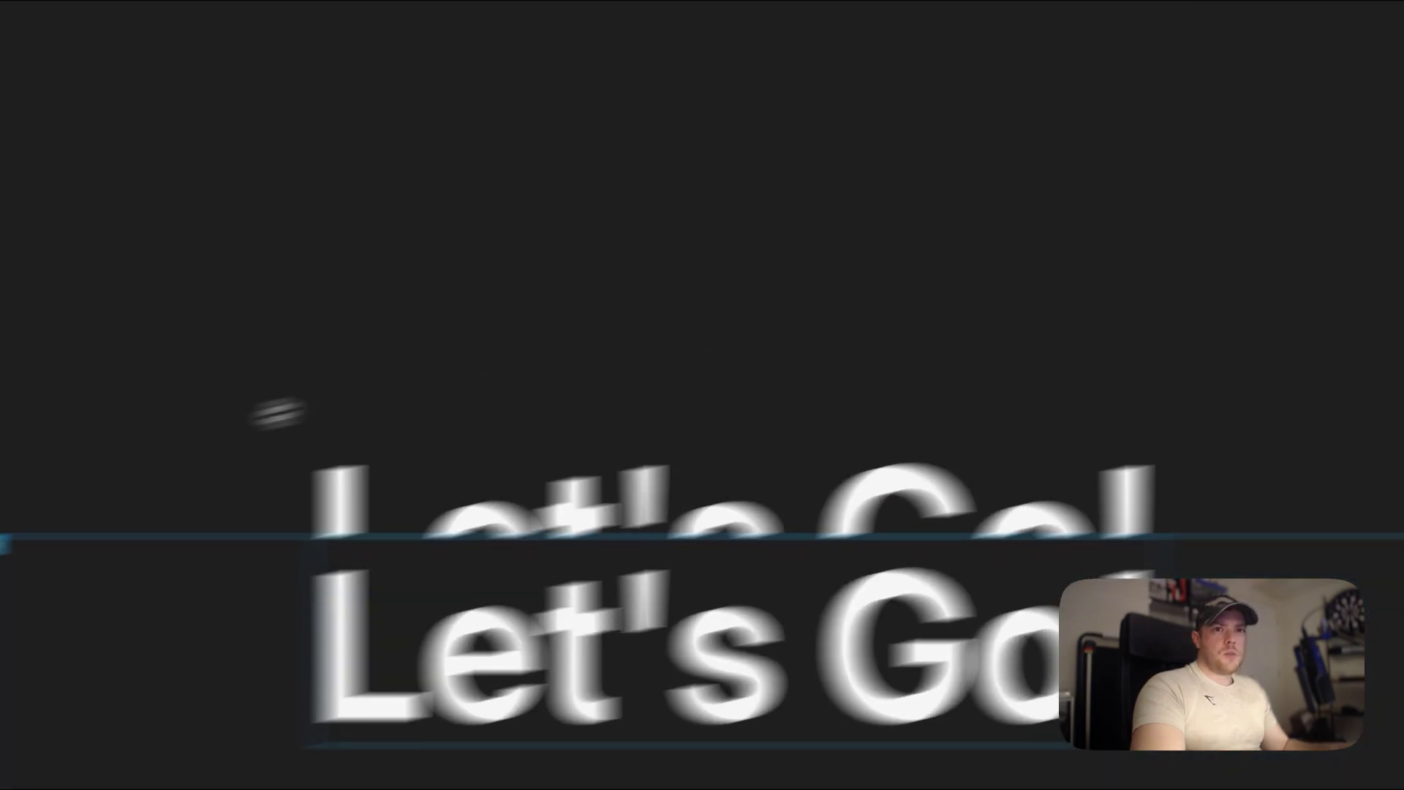
left_click(256, 370)
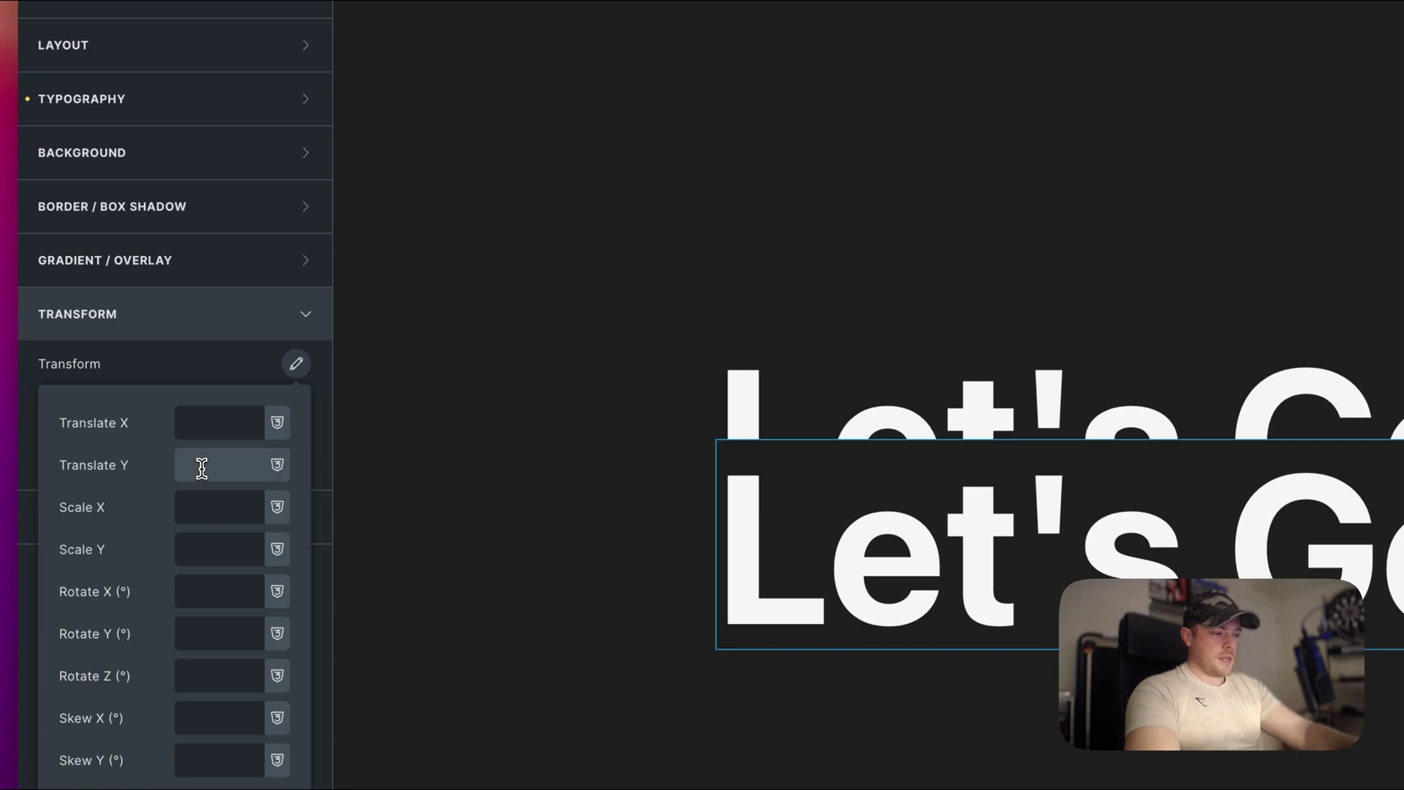
left_click(202, 468)
type("-50%")
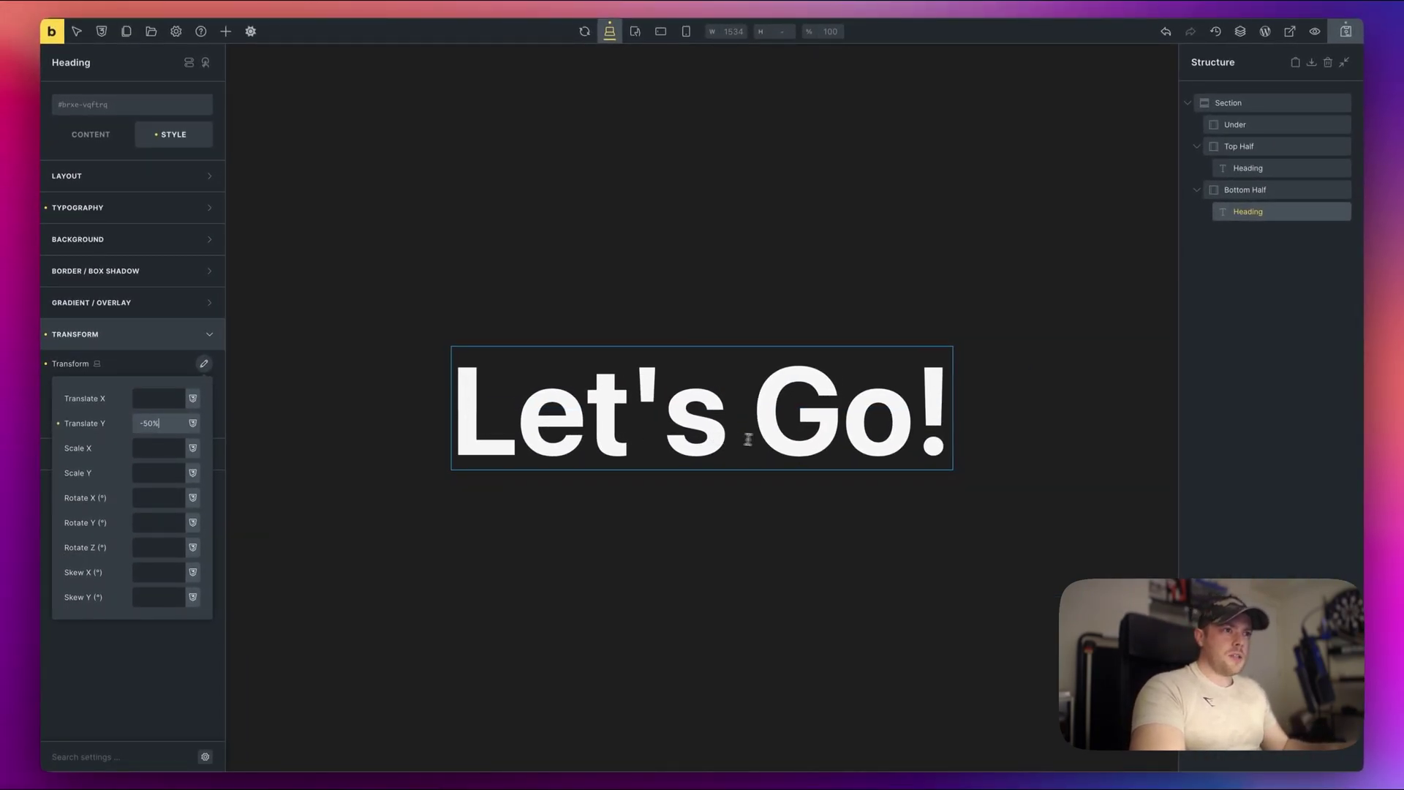
key("Escape")
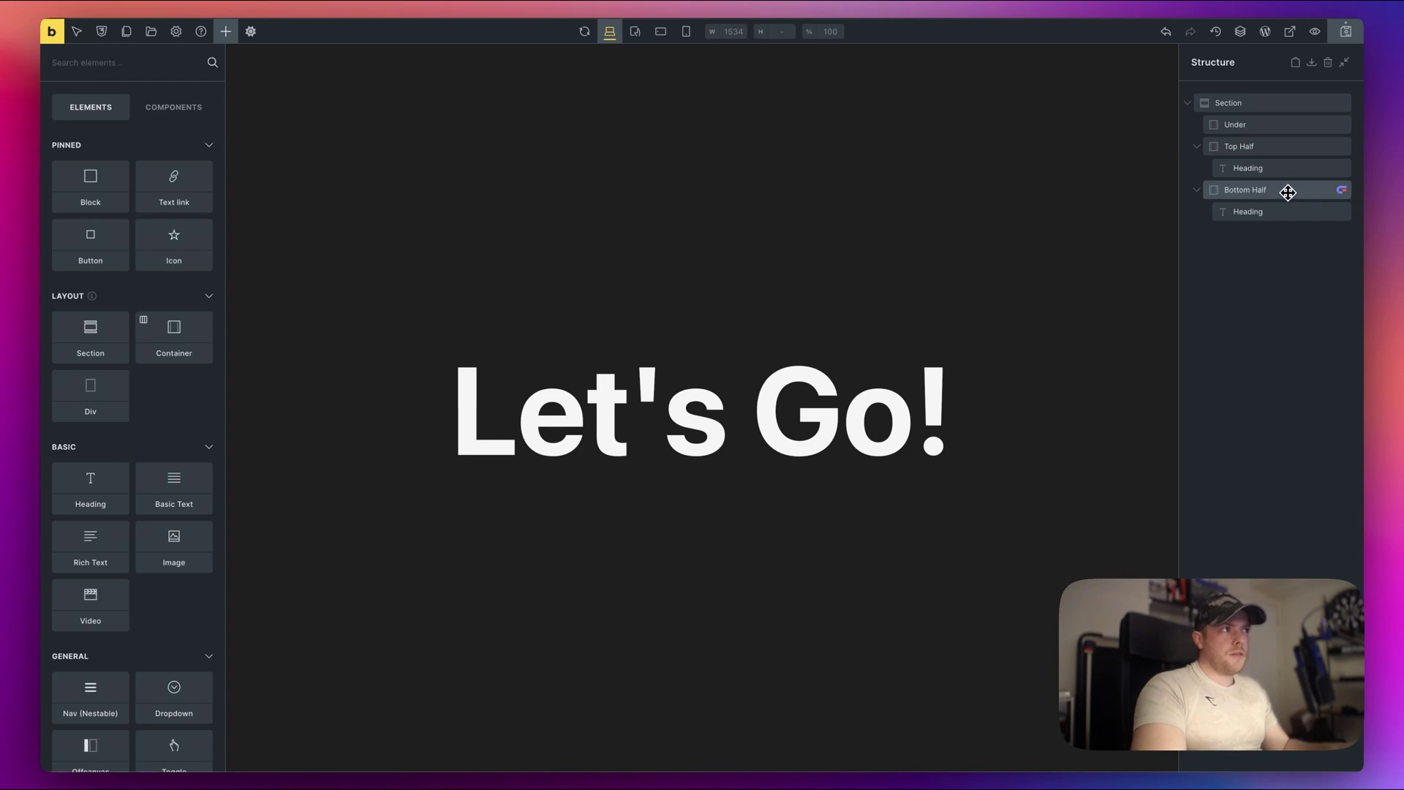
Step: Rename the containers Top Half and Bottom Half in the Structure panel
double_click(1286, 191)
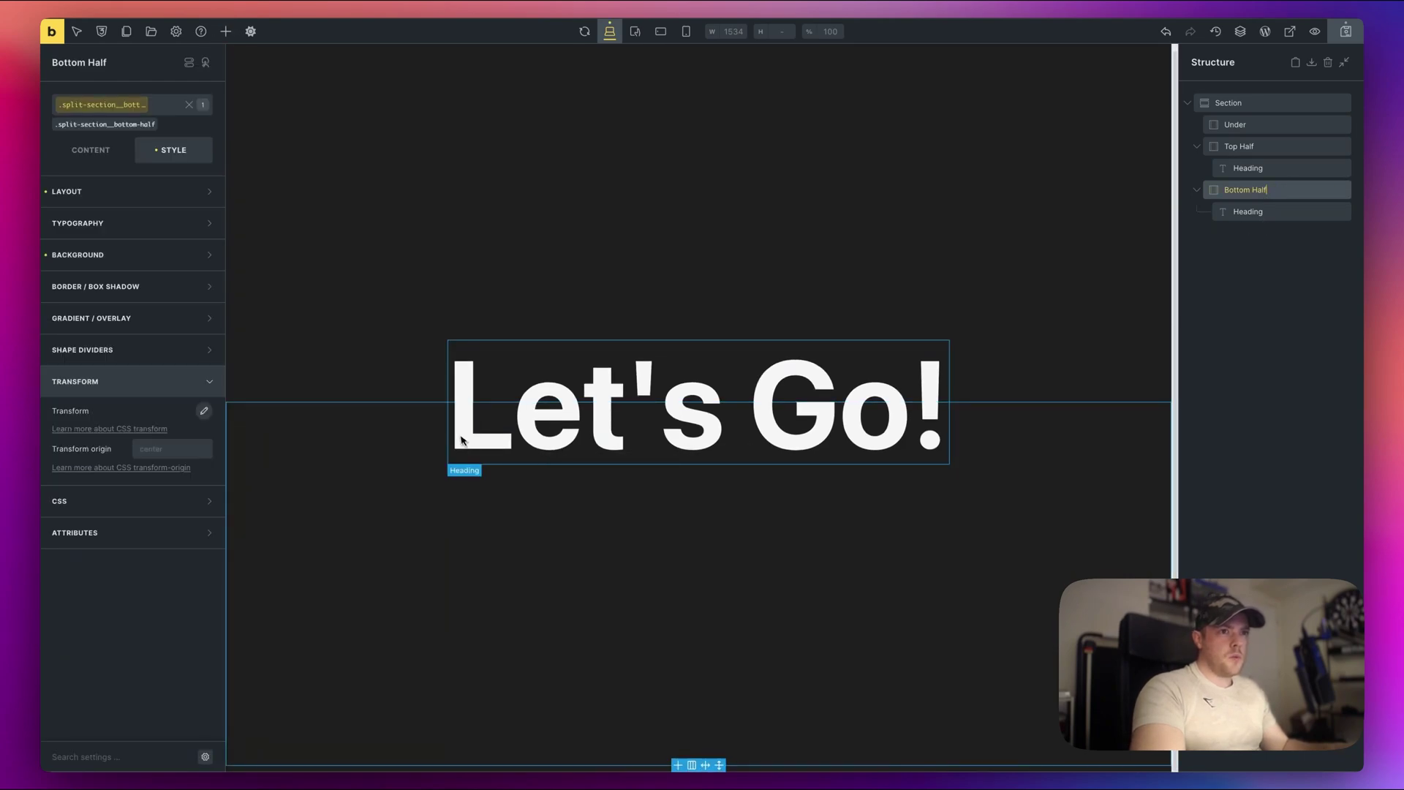
double_click(1264, 146)
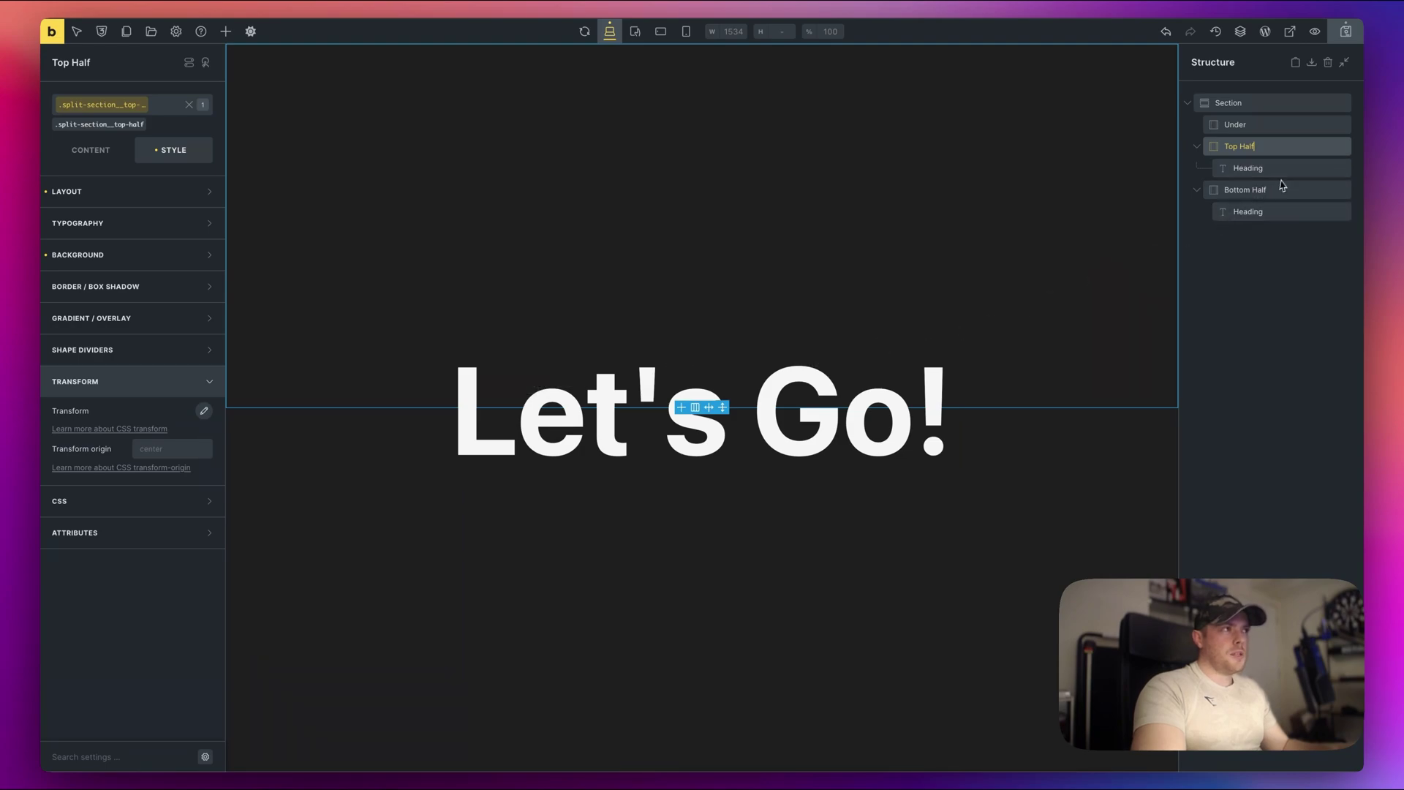
left_click(1274, 249)
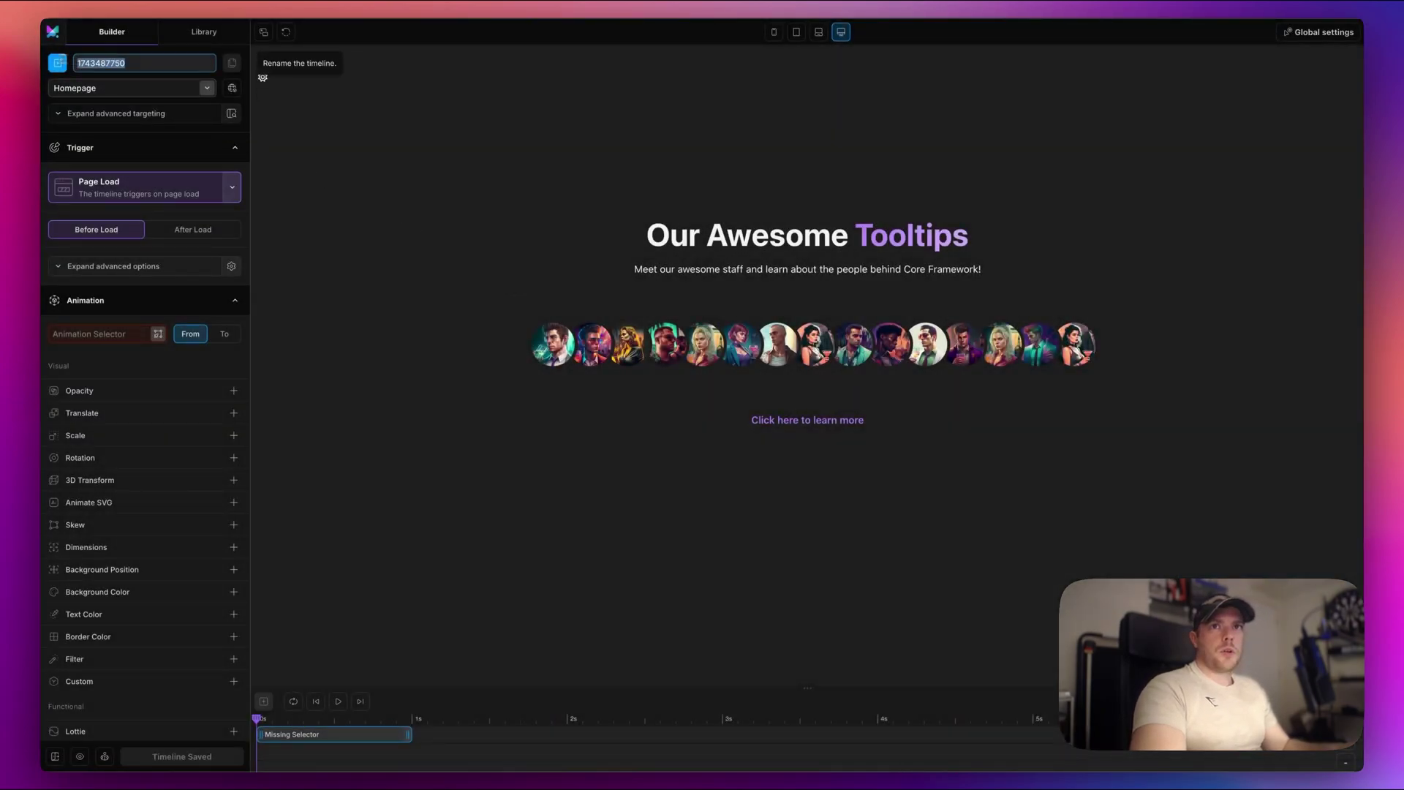
Step: Name the timeline 'Split Section' for the Split Section page, scroll-linked with 0.2 delay
type("Split Section")
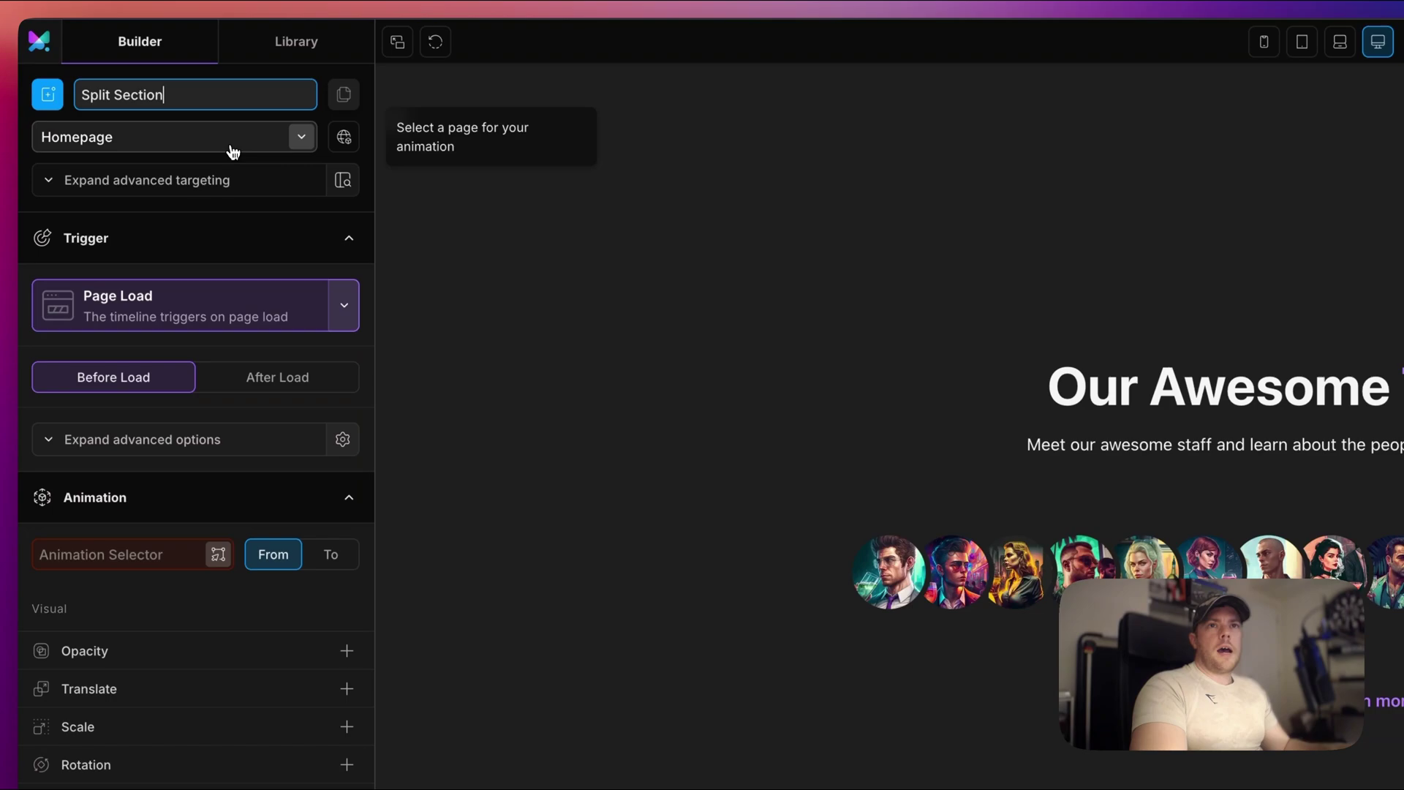
left_click(233, 152)
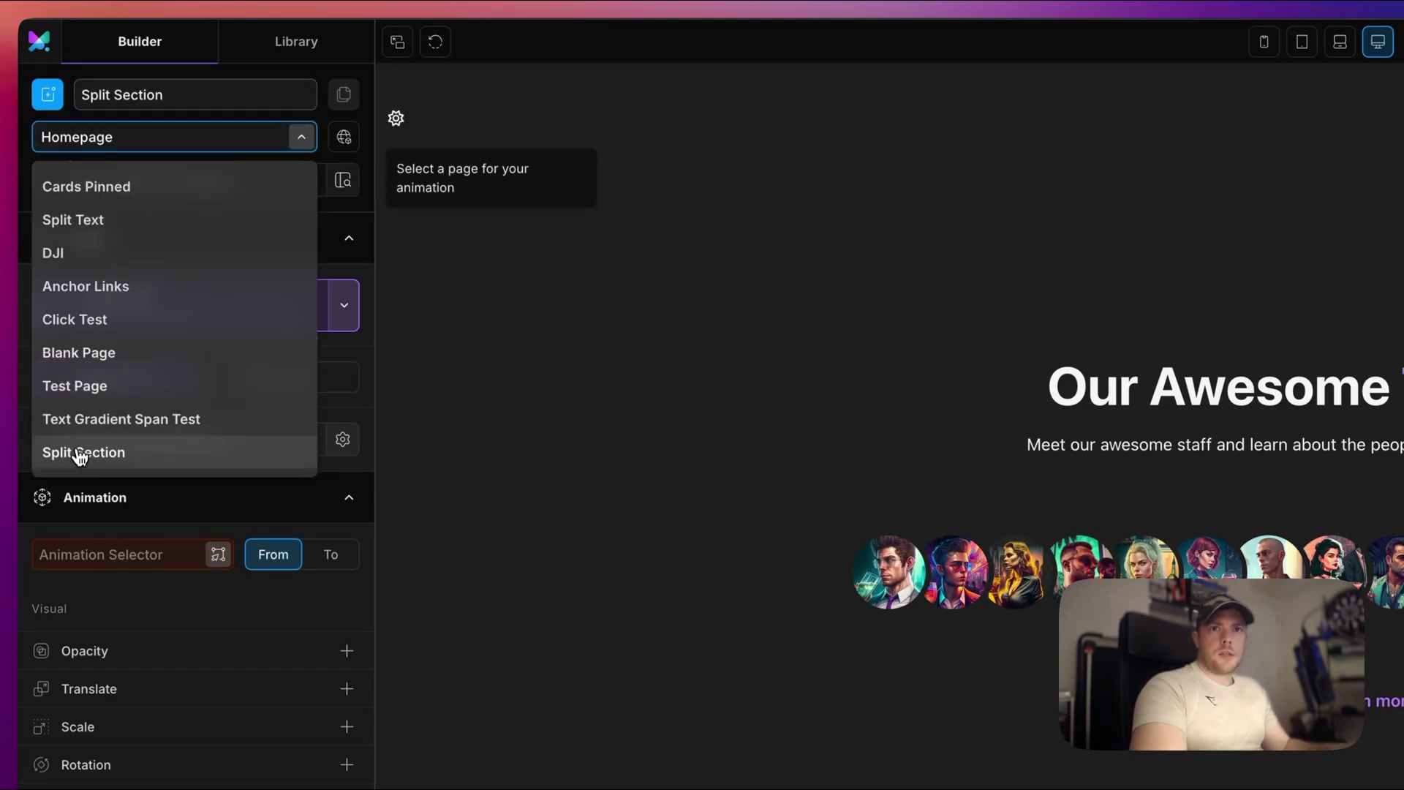
left_click(78, 452)
left_click(313, 252)
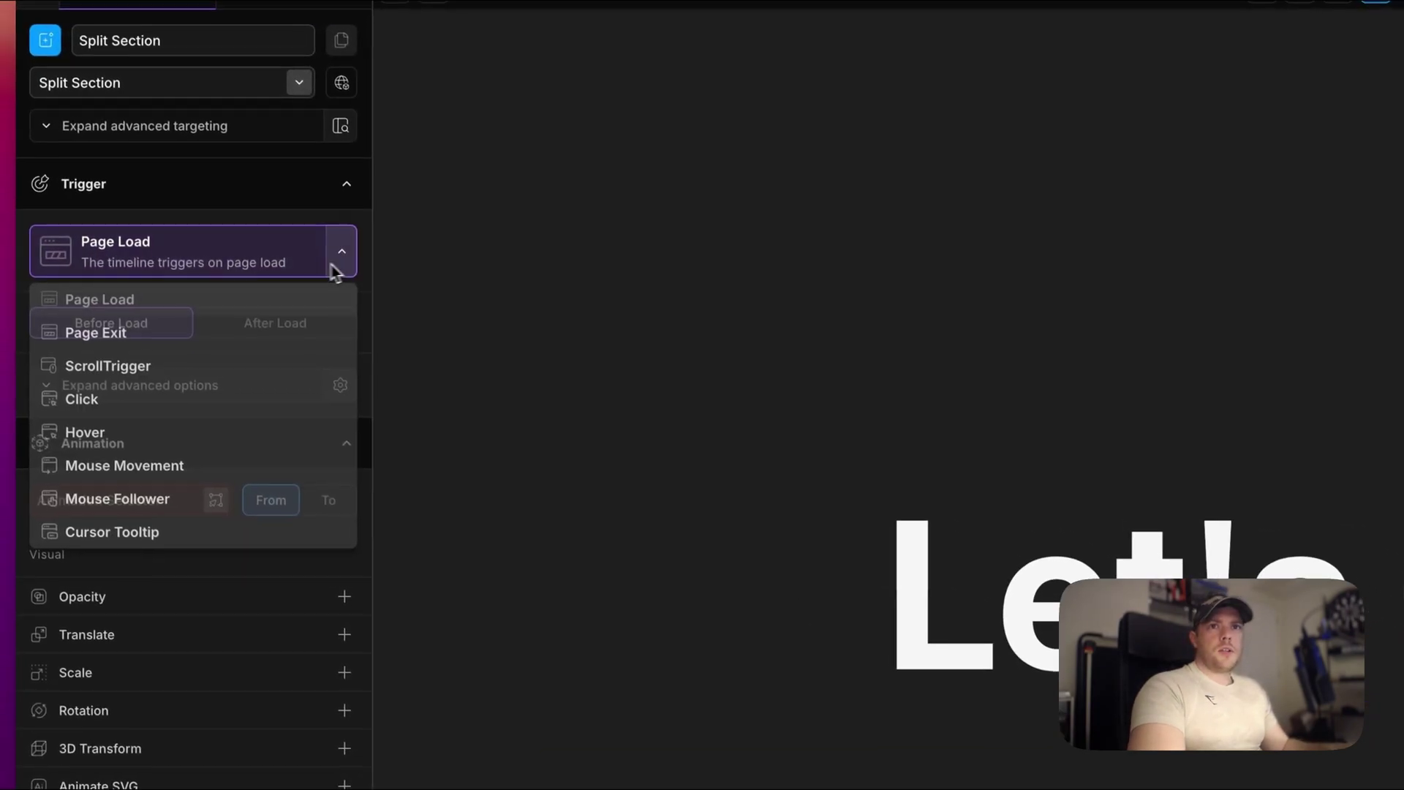
left_click(108, 352)
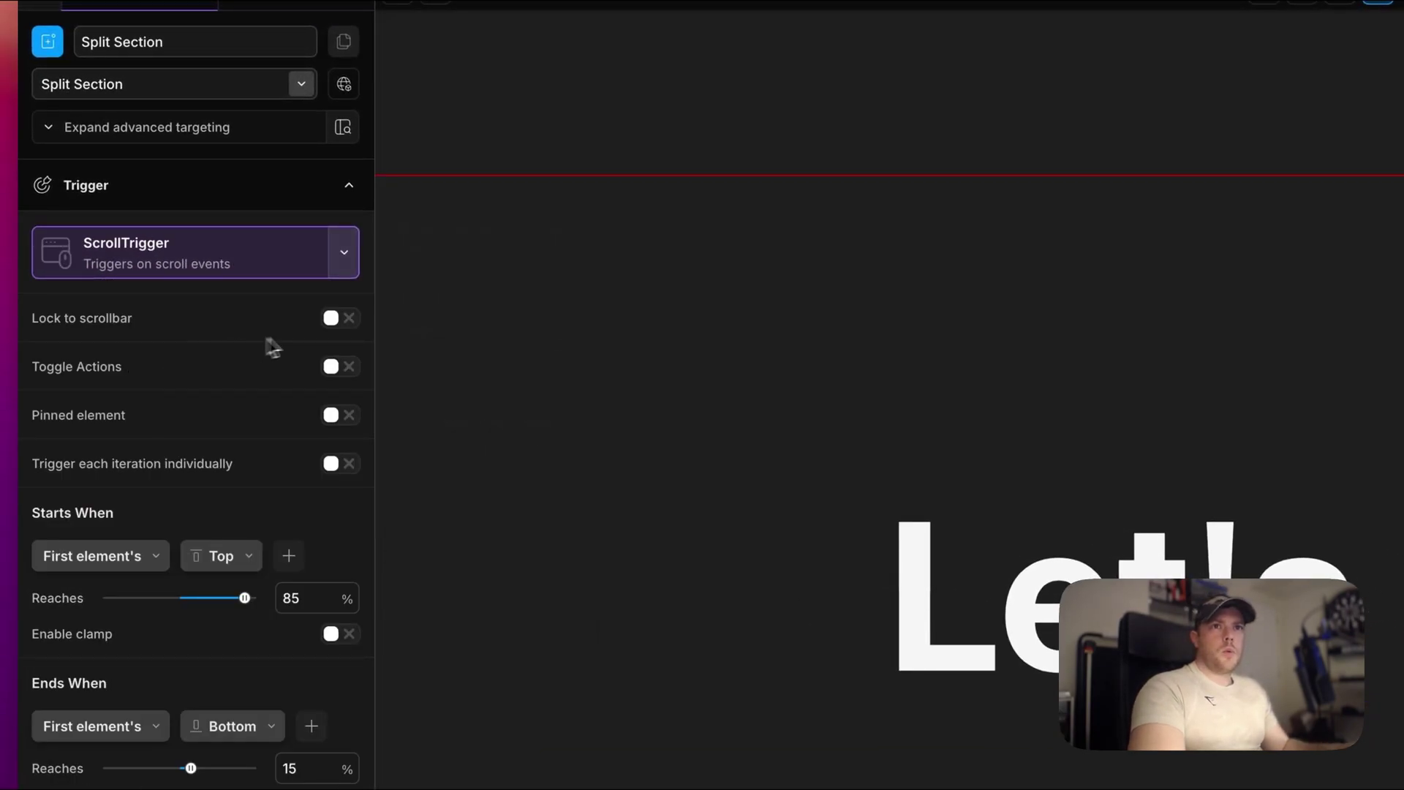
left_click(338, 319)
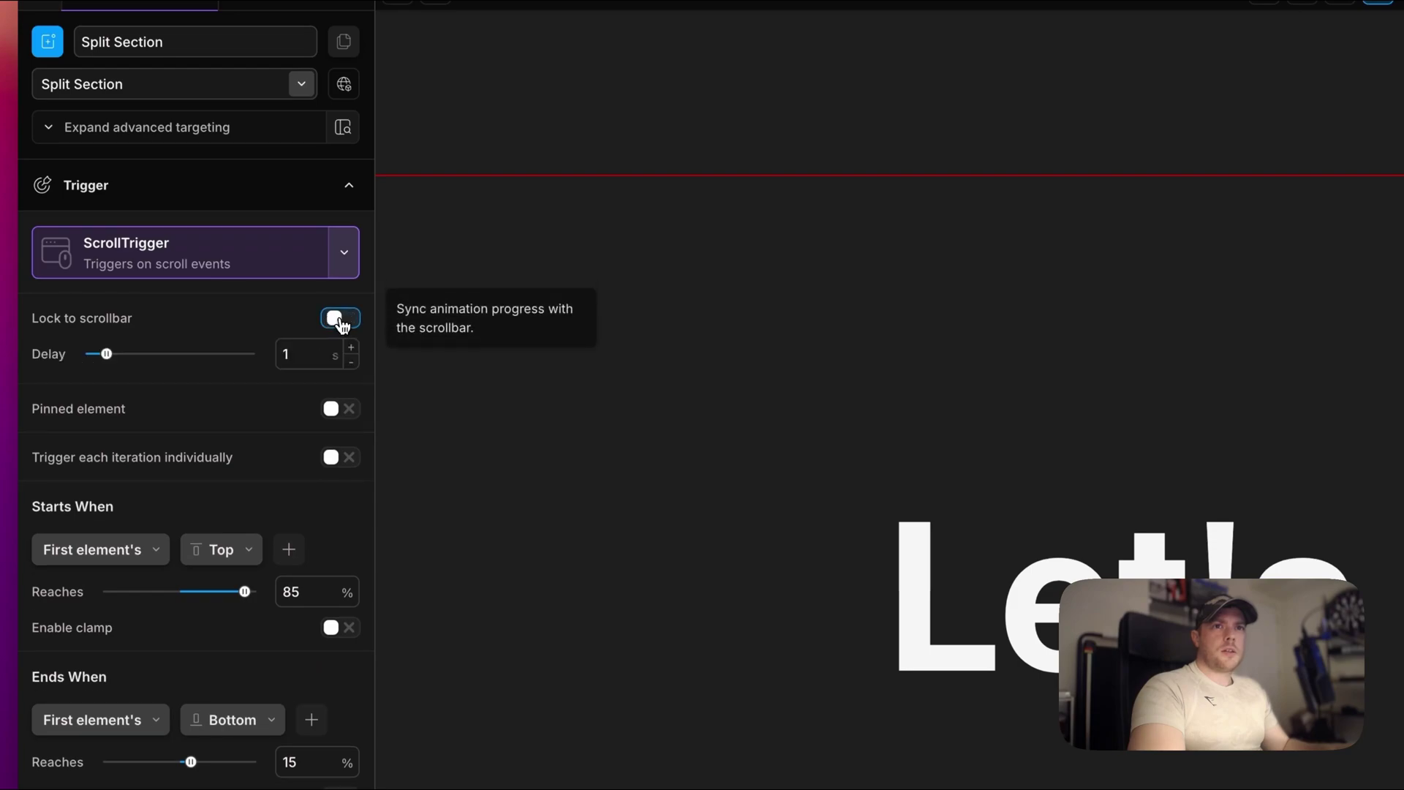
key("Tab")
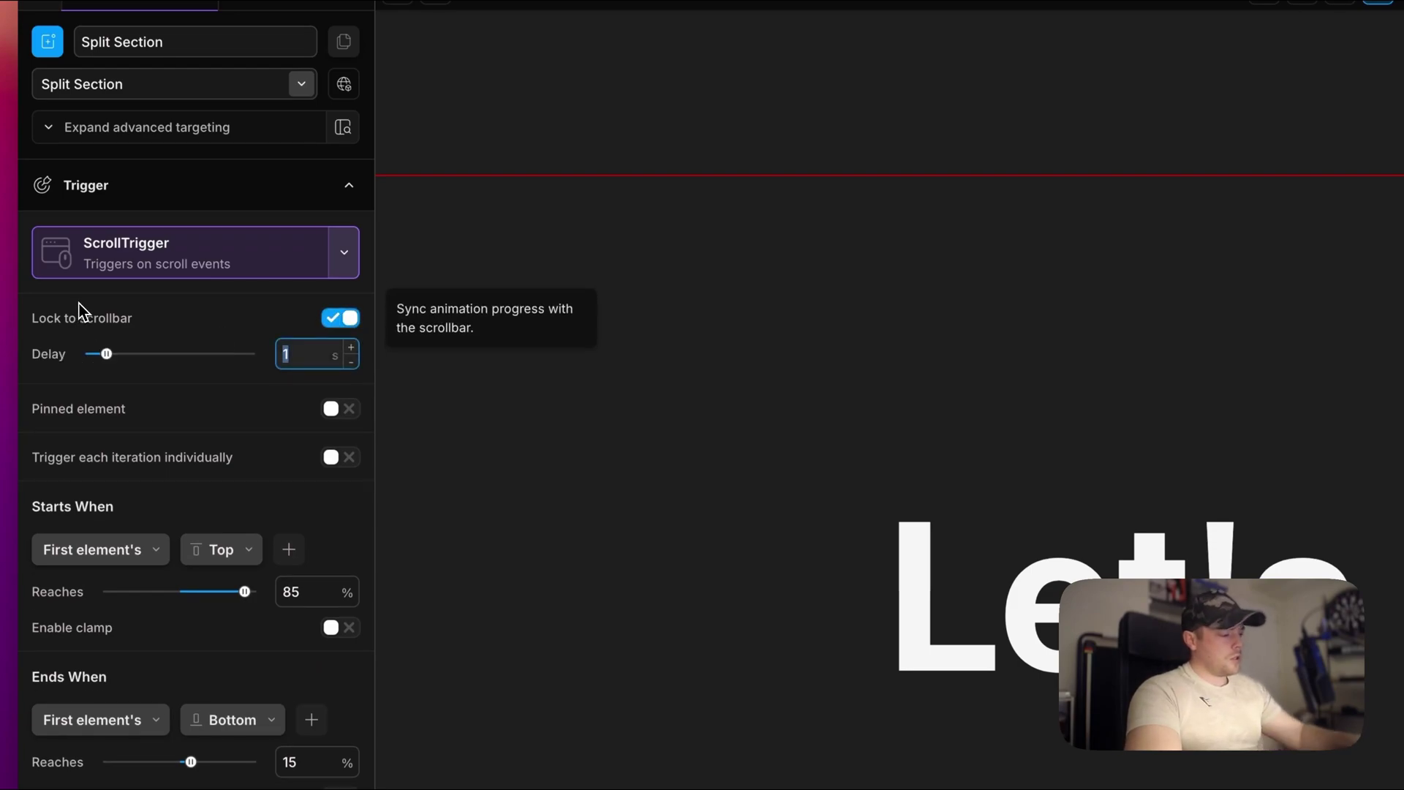
type("0.2")
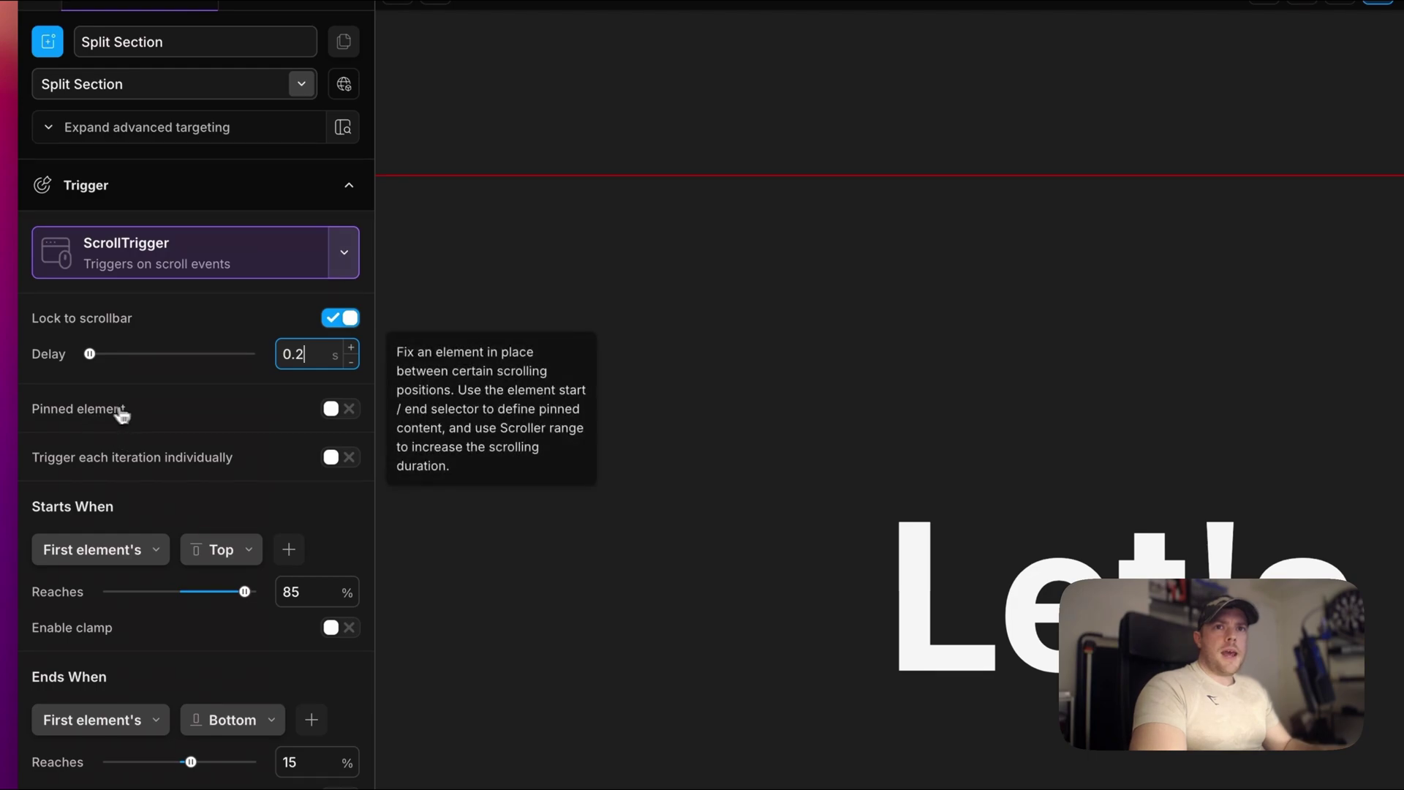
Step: Pin .split-section, starting at Top 0% and ending at Top -100%
left_click(340, 408)
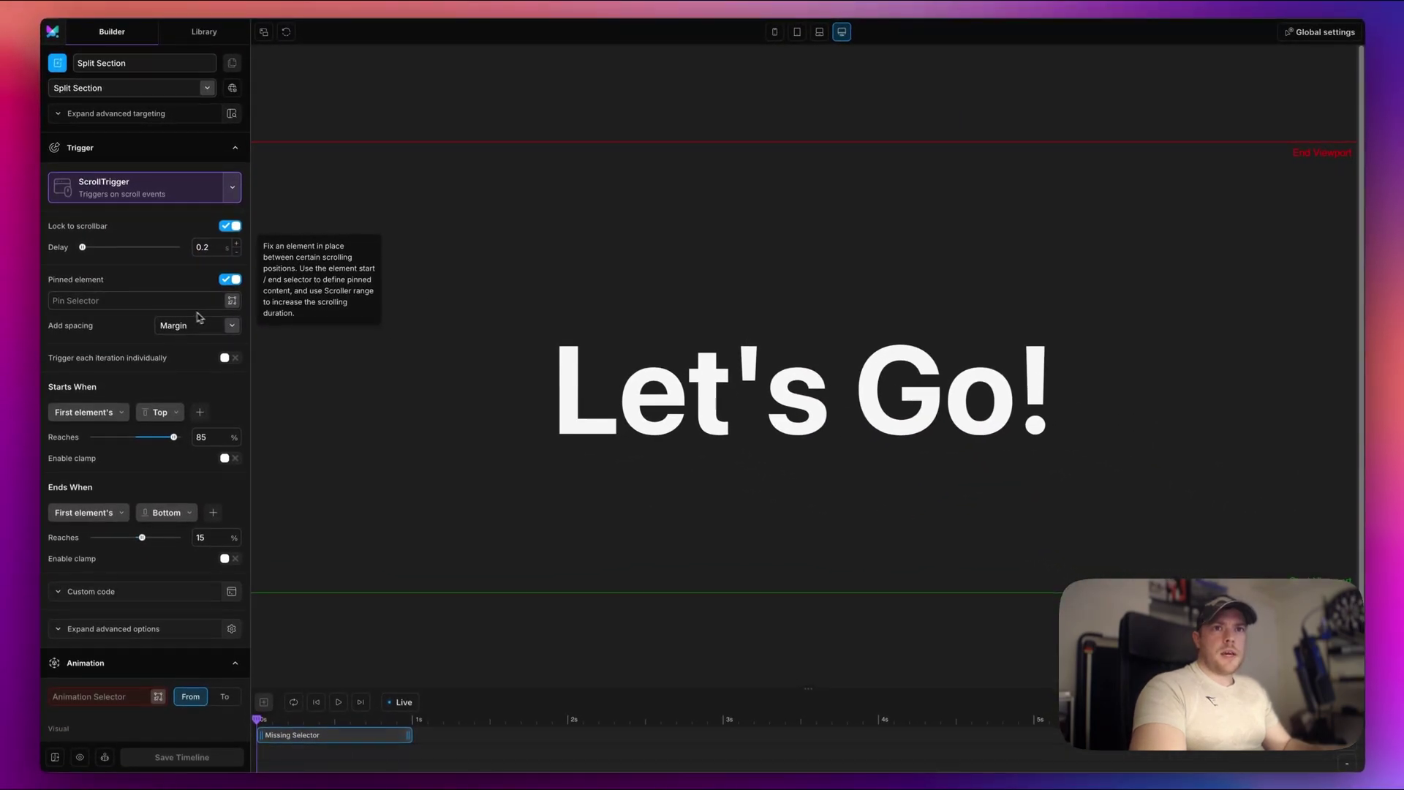
left_click(231, 300)
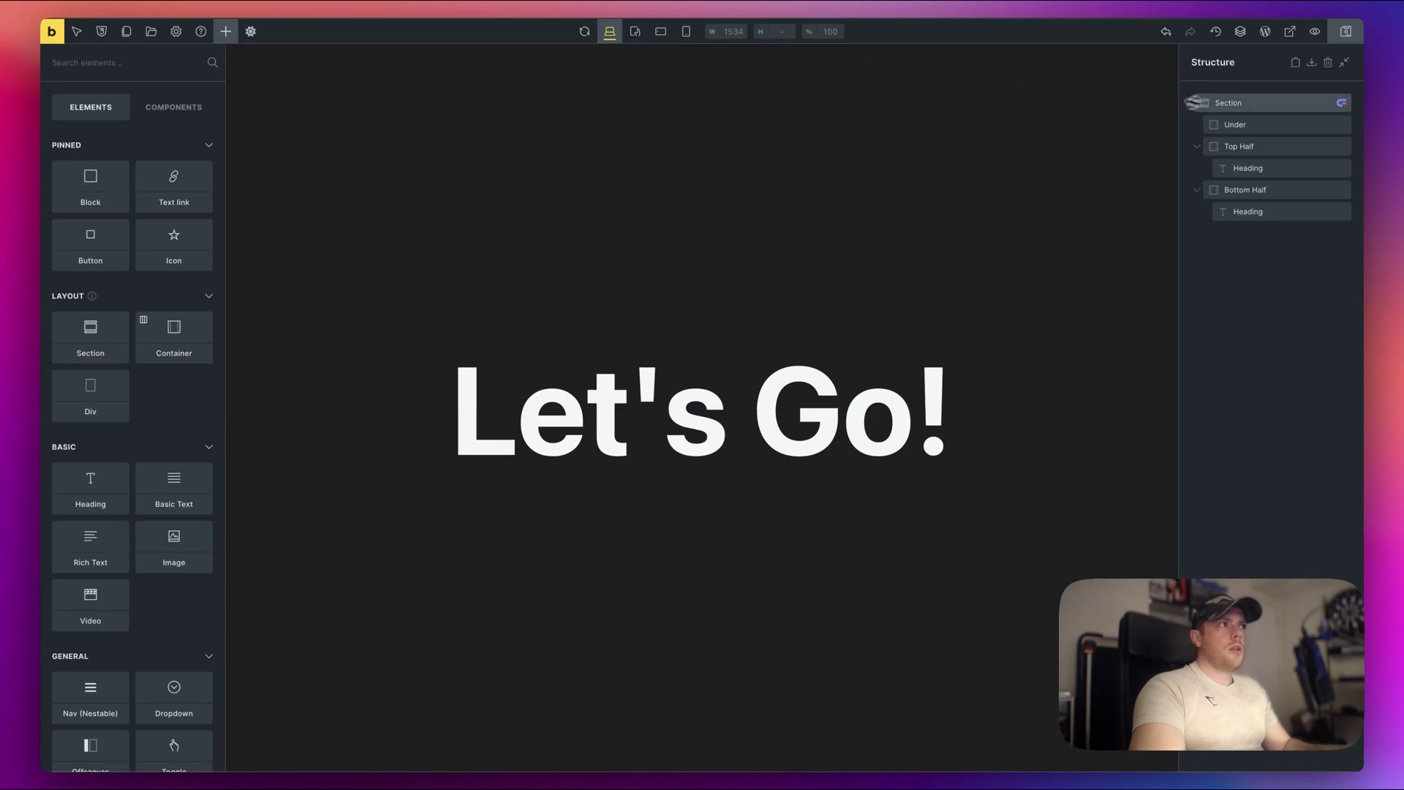
left_click(1225, 103)
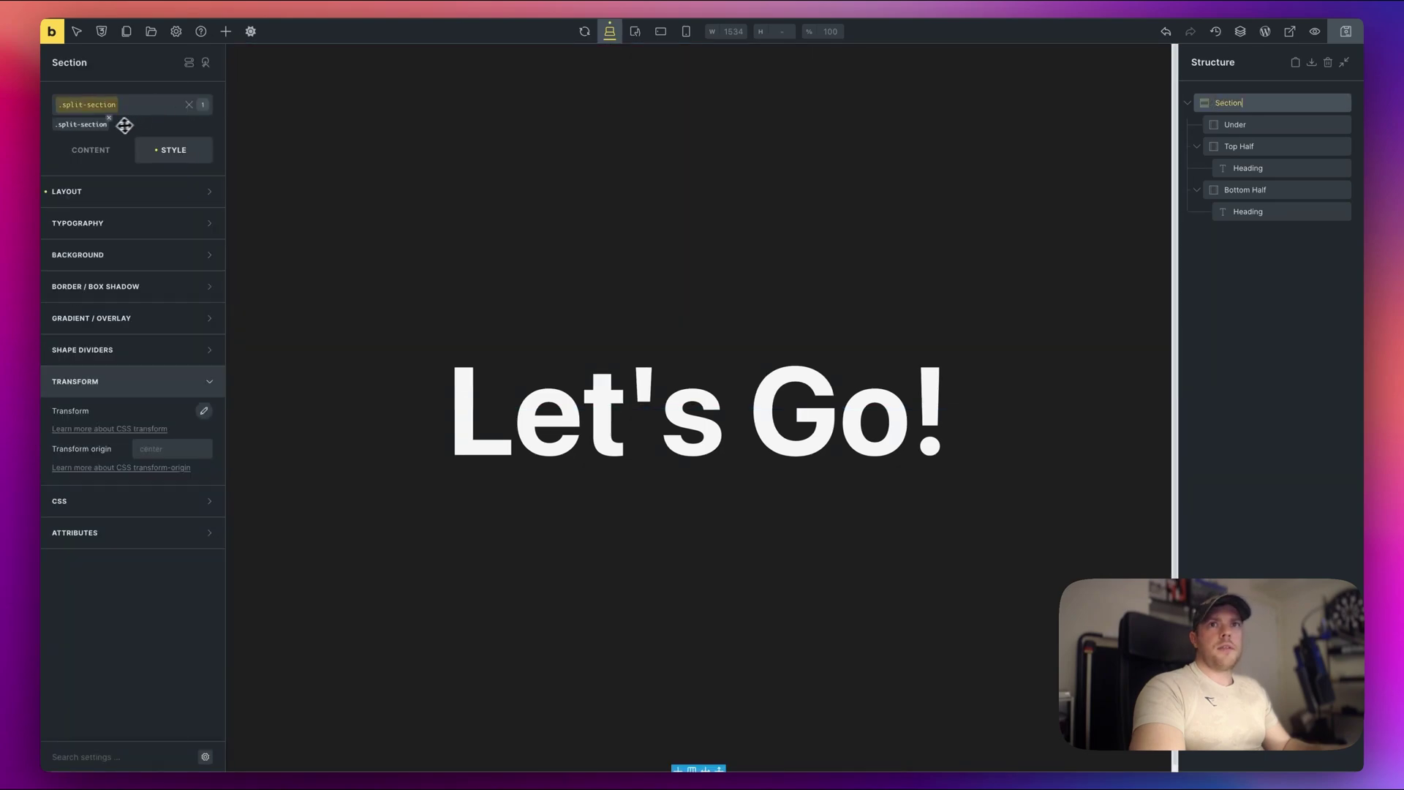
left_click(205, 63)
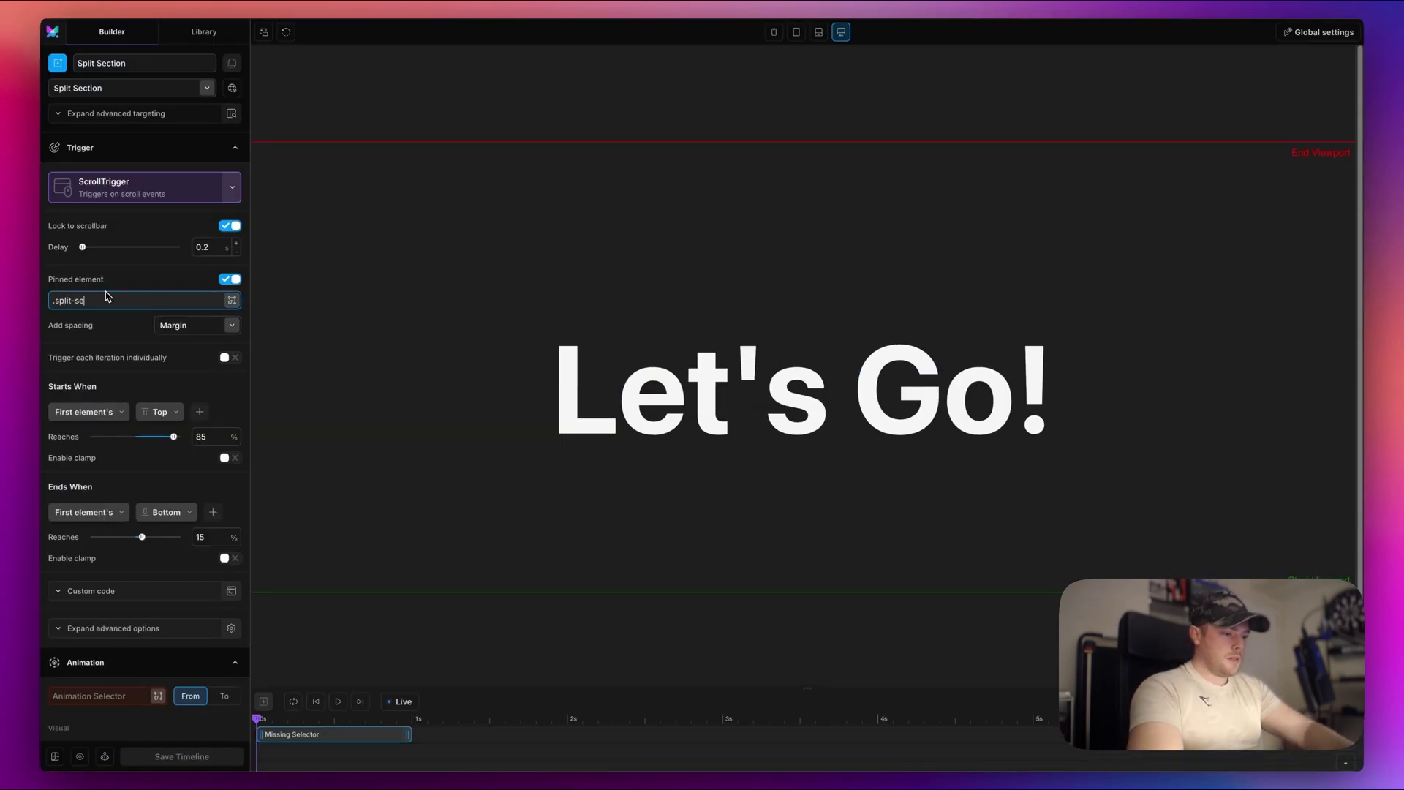
type("n")
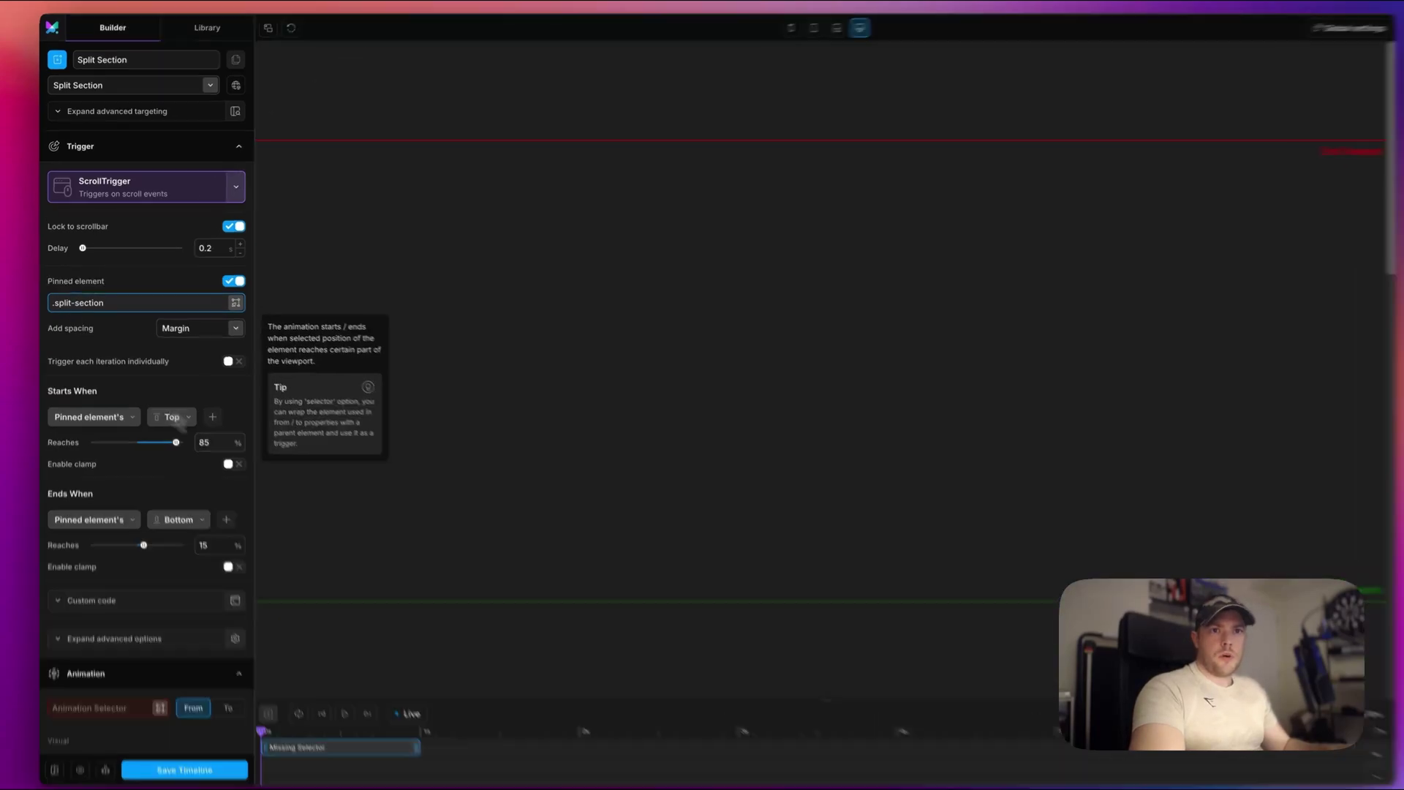
type("50")
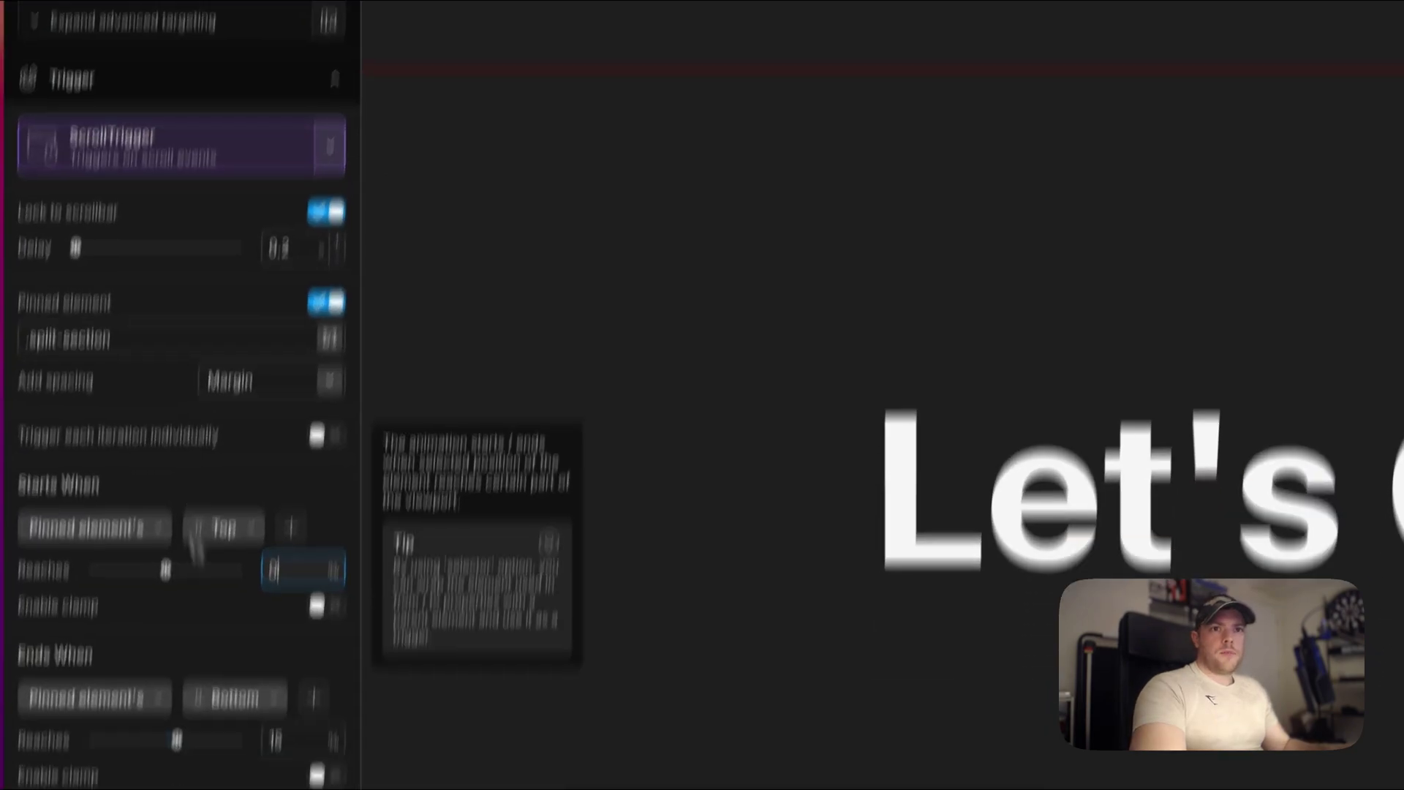
scroll(285, 512, "down", 4)
left_click(265, 442)
left_click(247, 477)
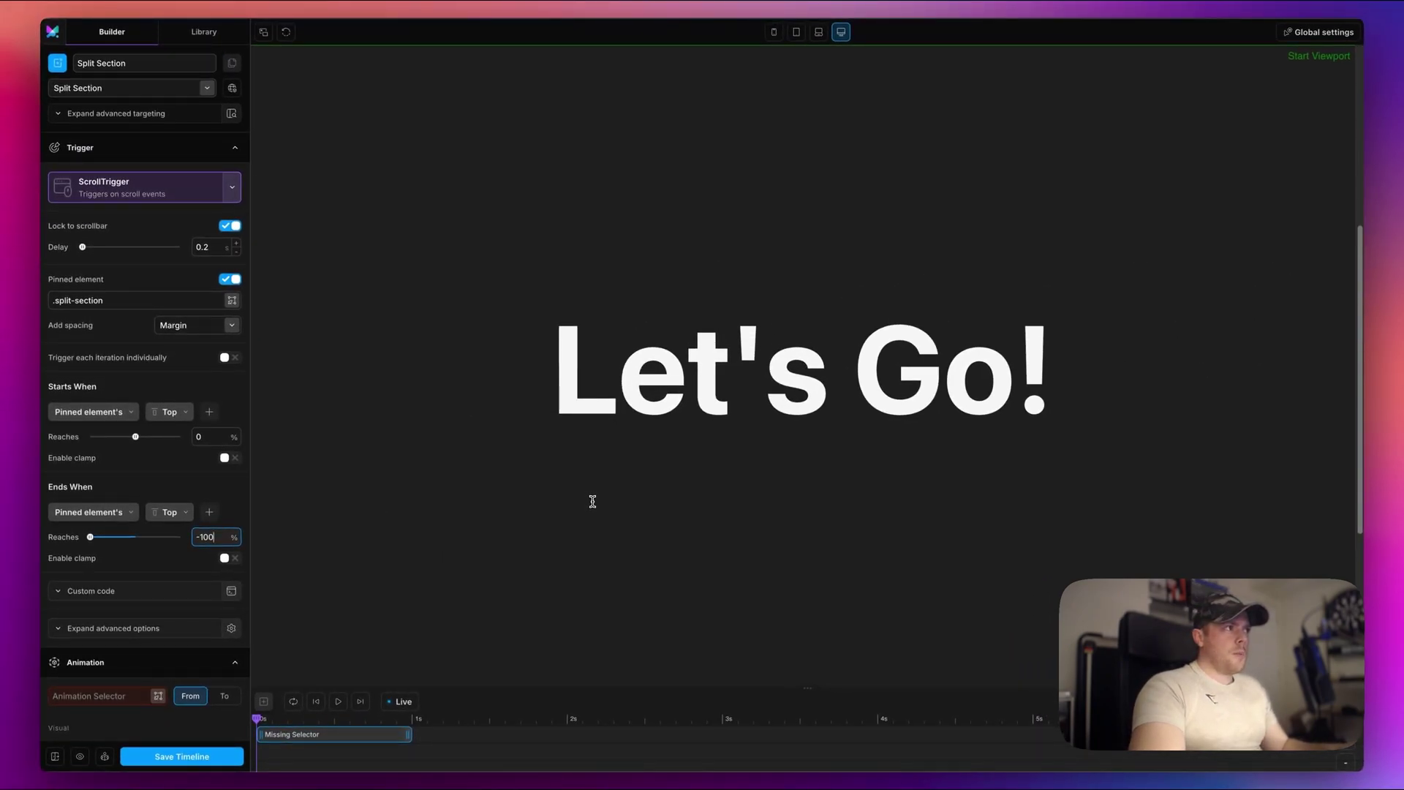
scroll(592, 501, "down", 3)
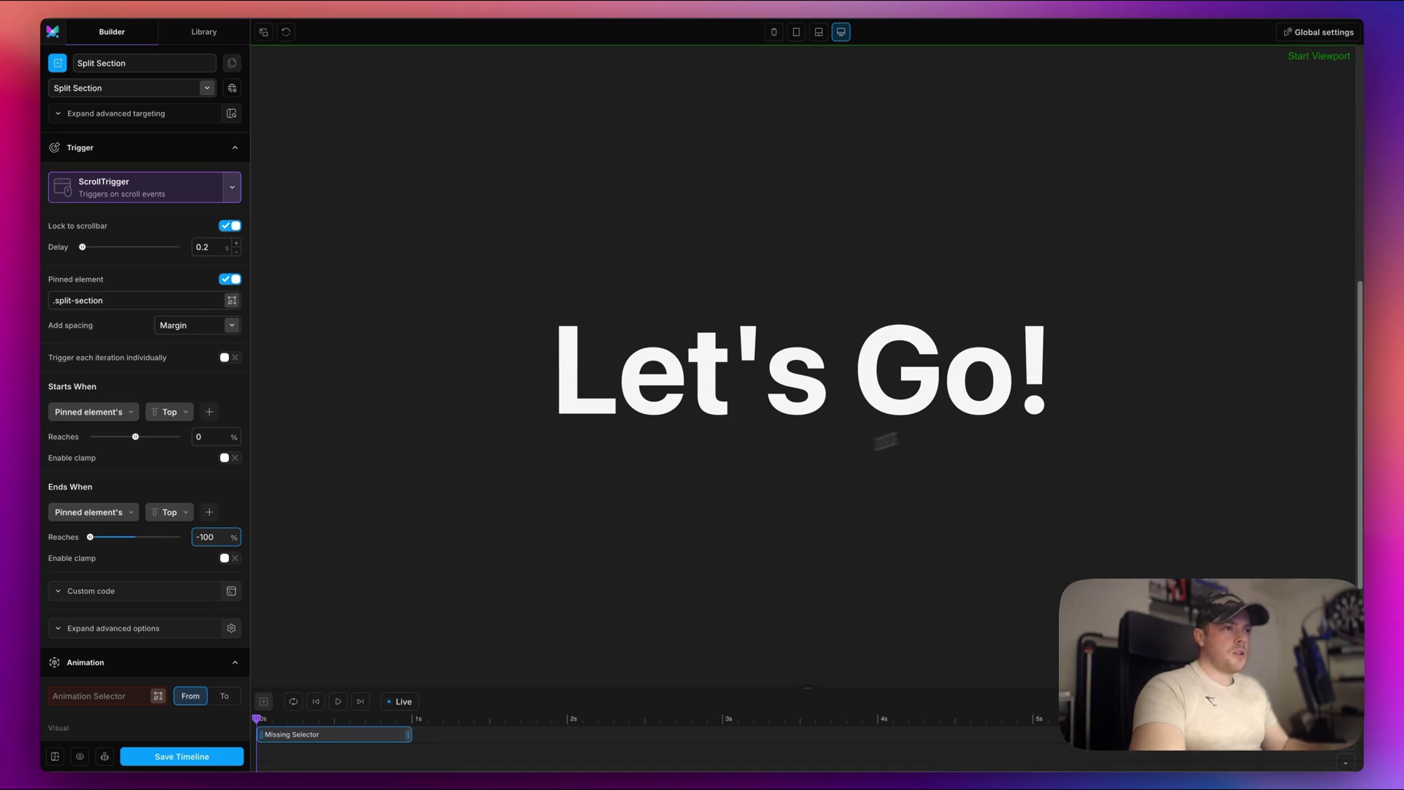
scroll(470, 484, "up", 5)
scroll(479, 387, "down", 3)
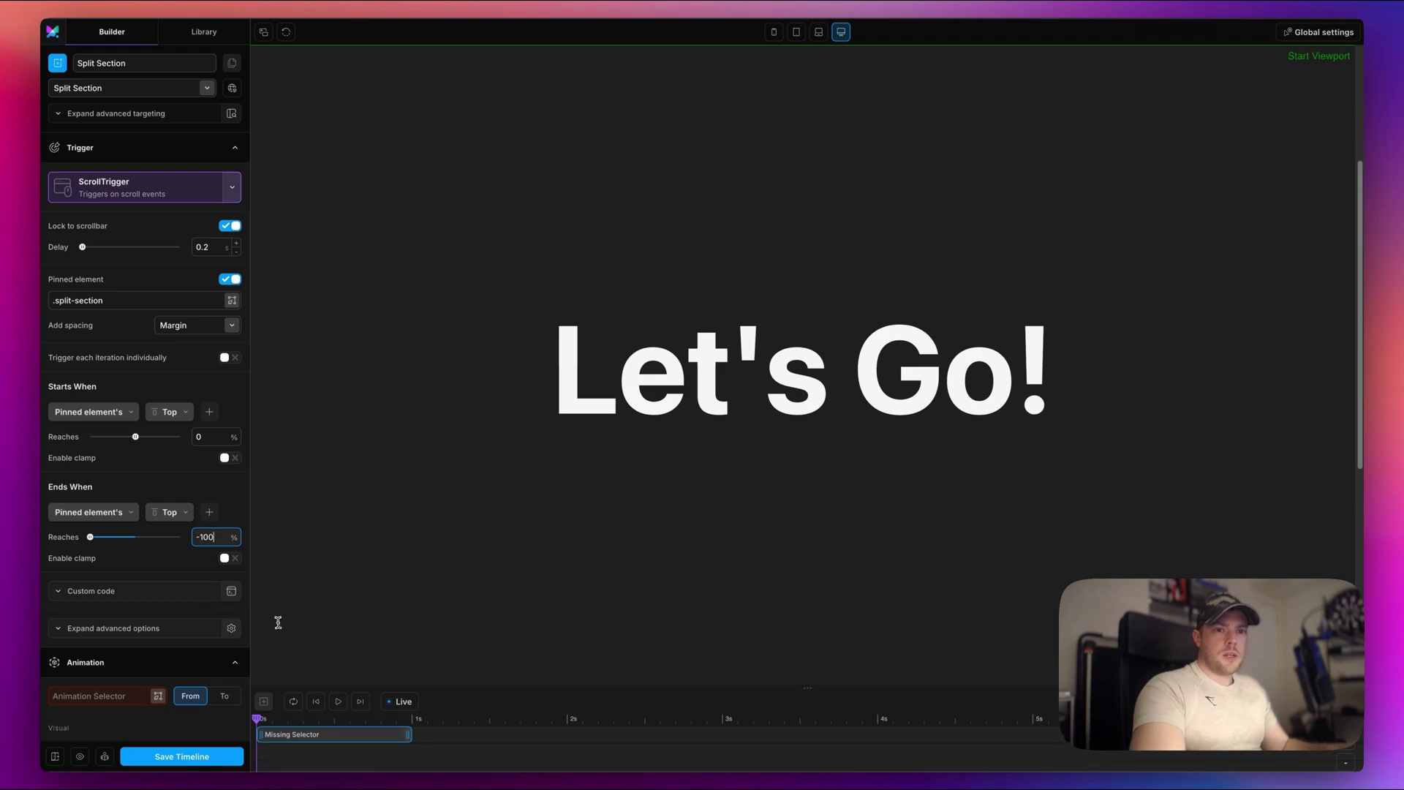
scroll(150, 658, "down", 6)
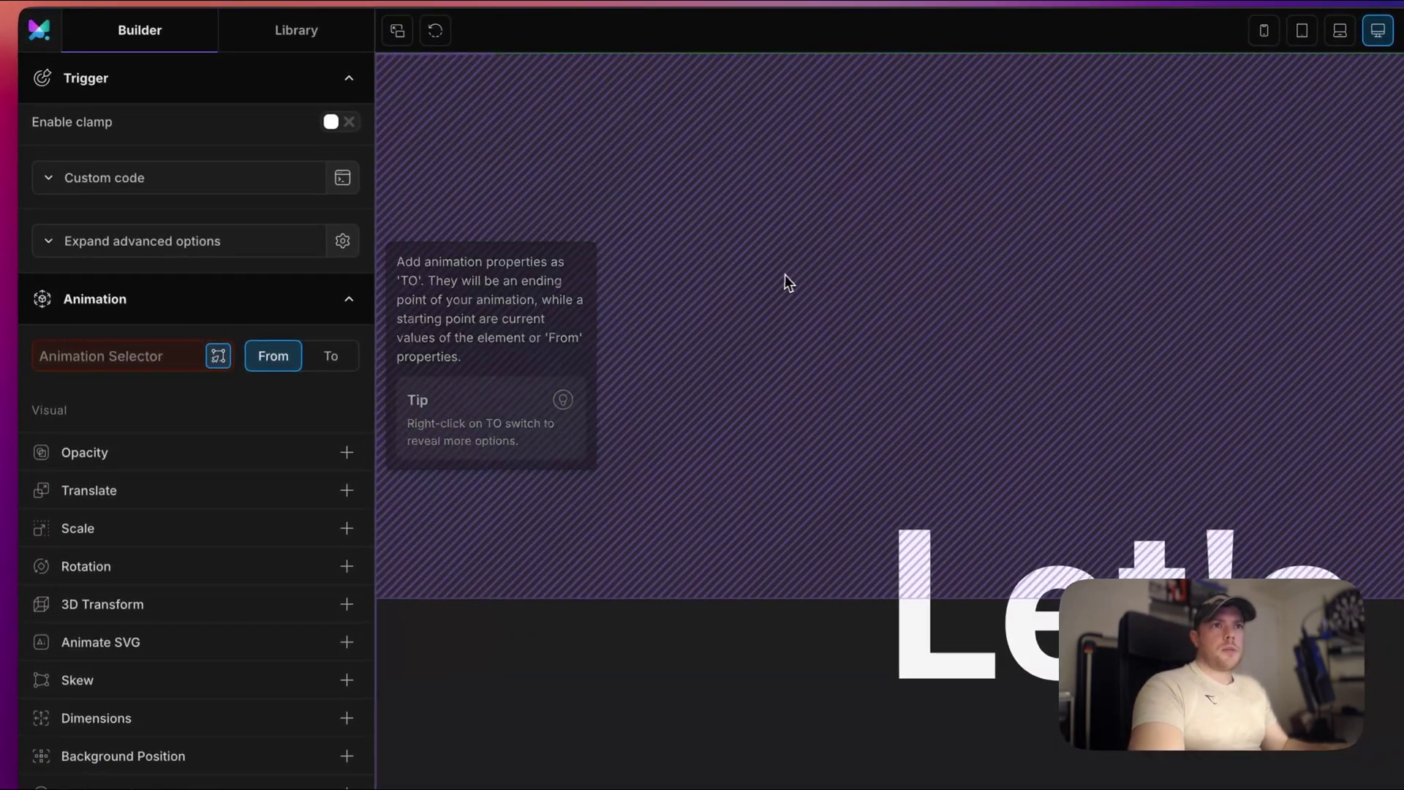
Step: Animate .split-section__top-half to a Translate Y of -100% using To
left_click(785, 275)
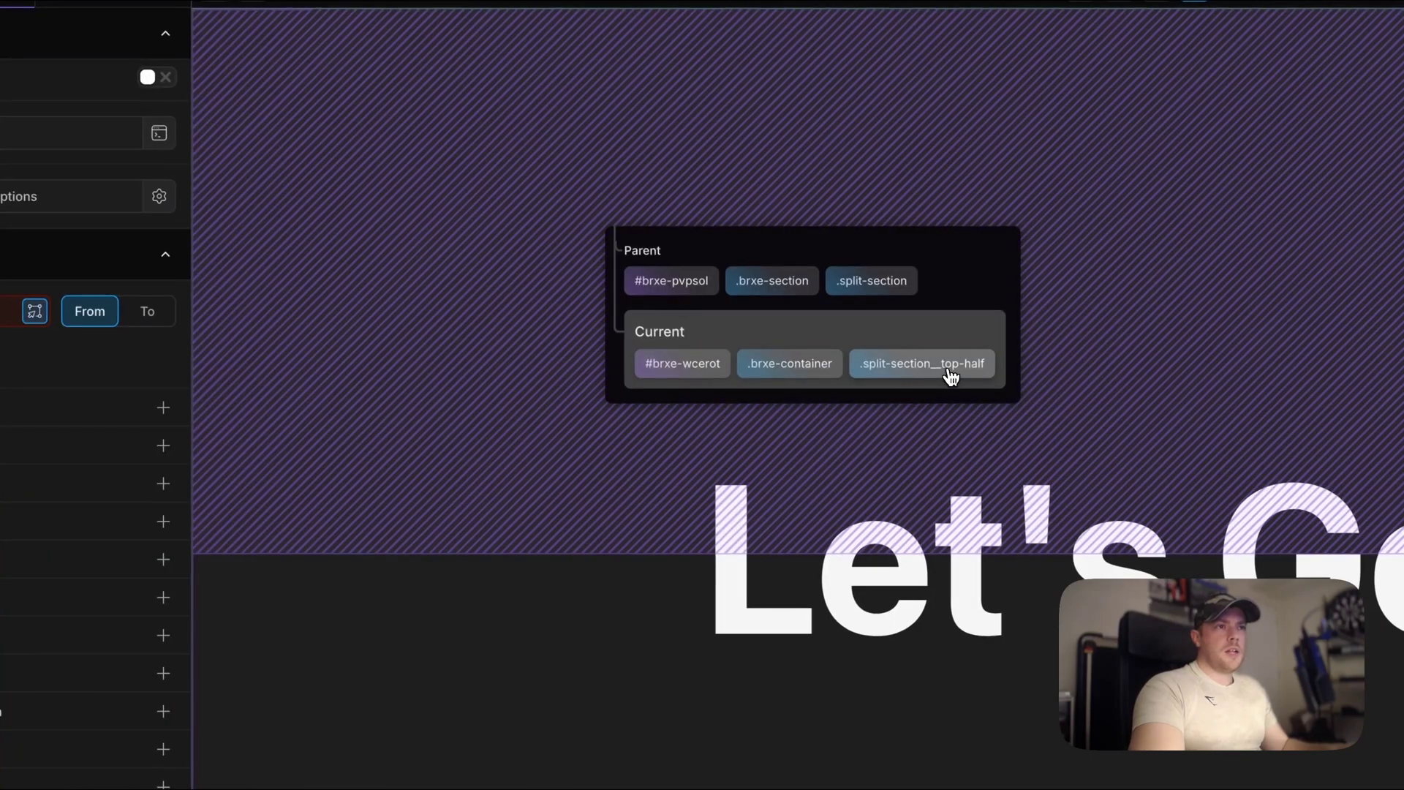
left_click(944, 375)
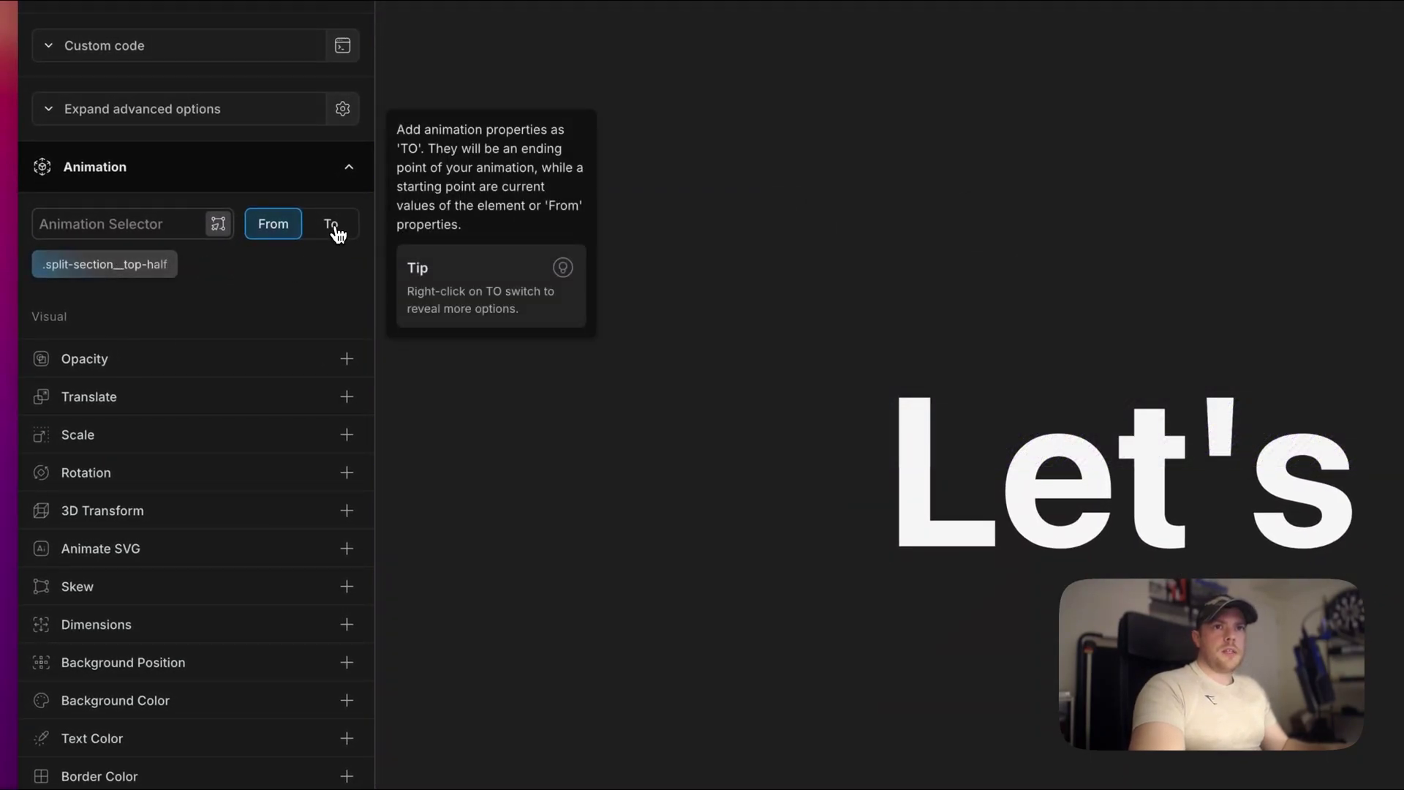
left_click(334, 228)
left_click(258, 403)
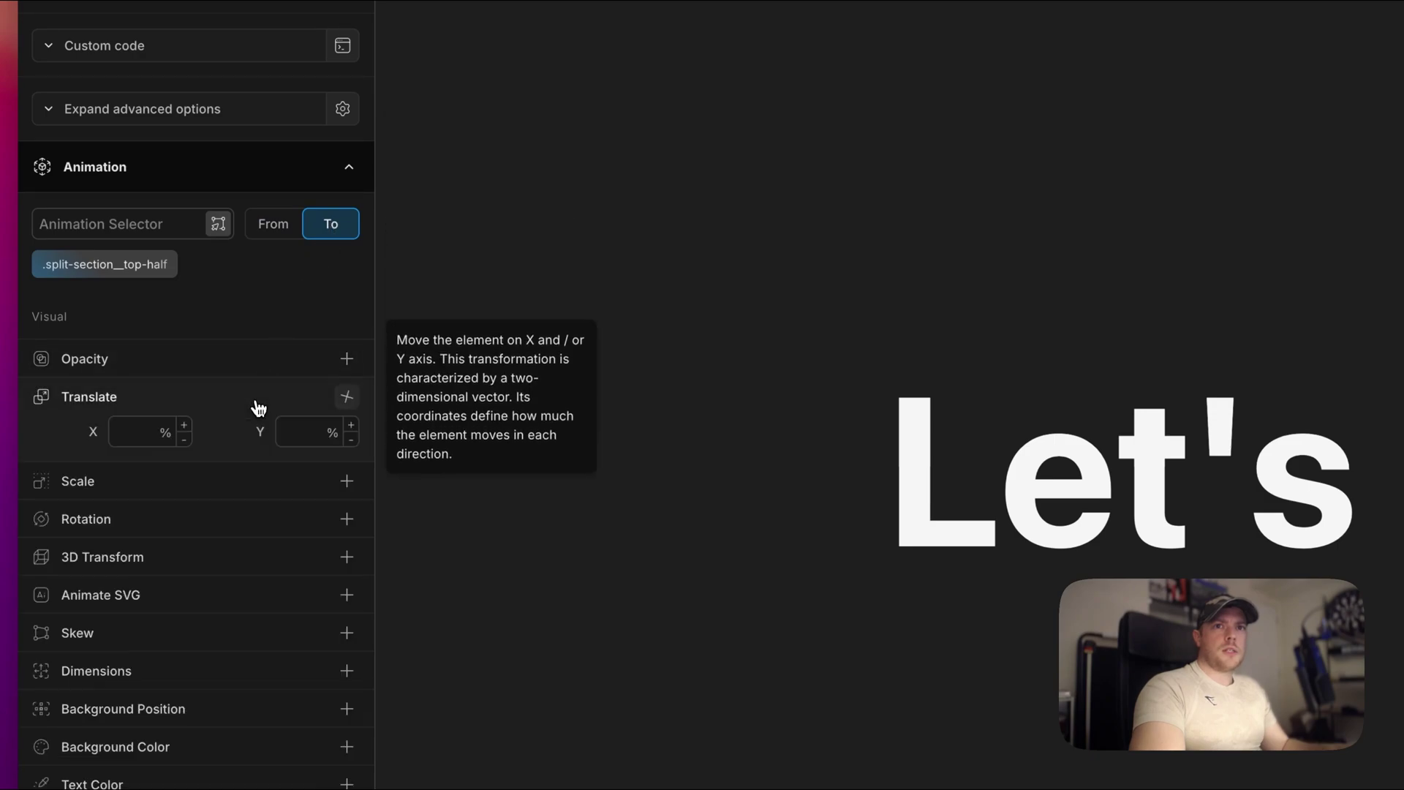
left_click(299, 434)
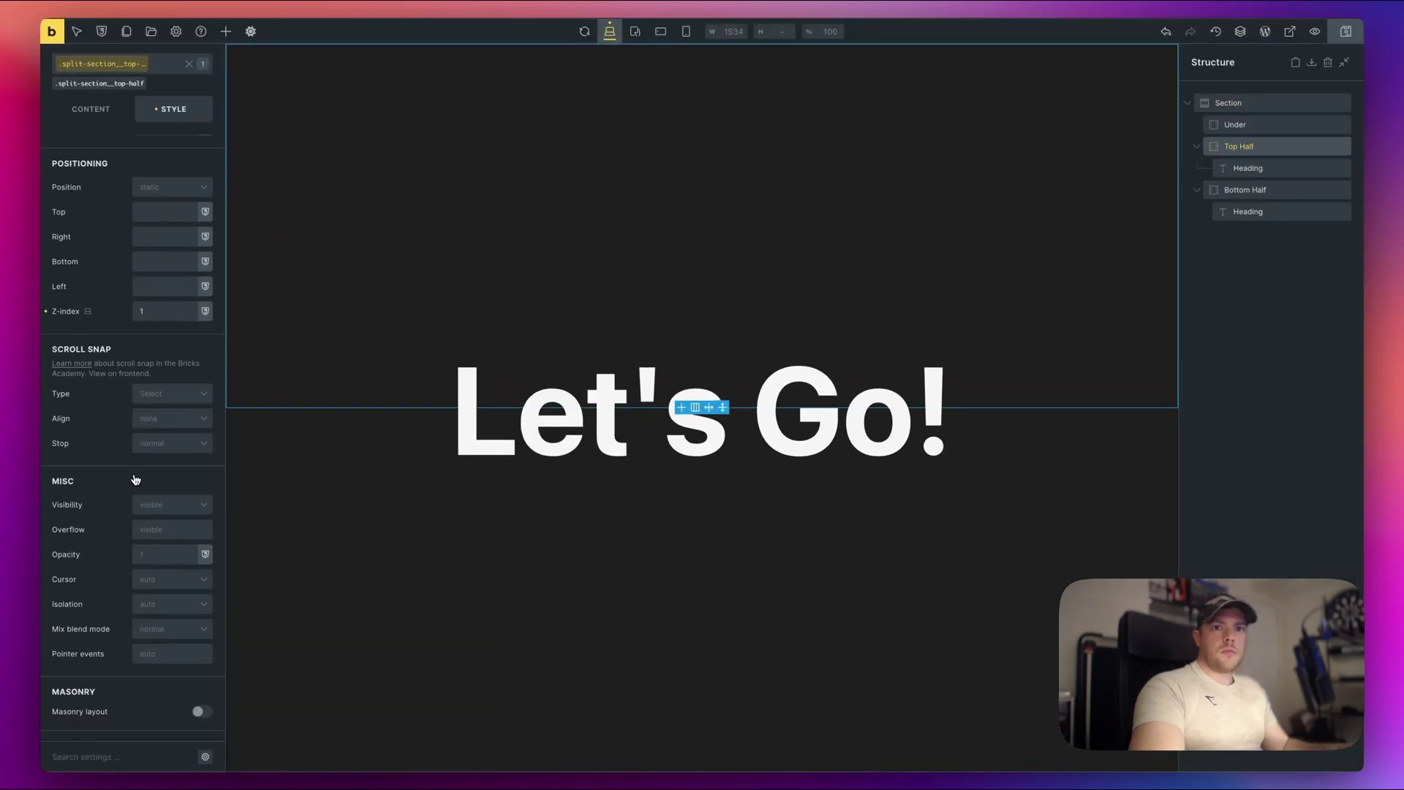
Step: Set the Top Half's overflow to hidden and refresh the Motion.page preview
left_click(163, 534)
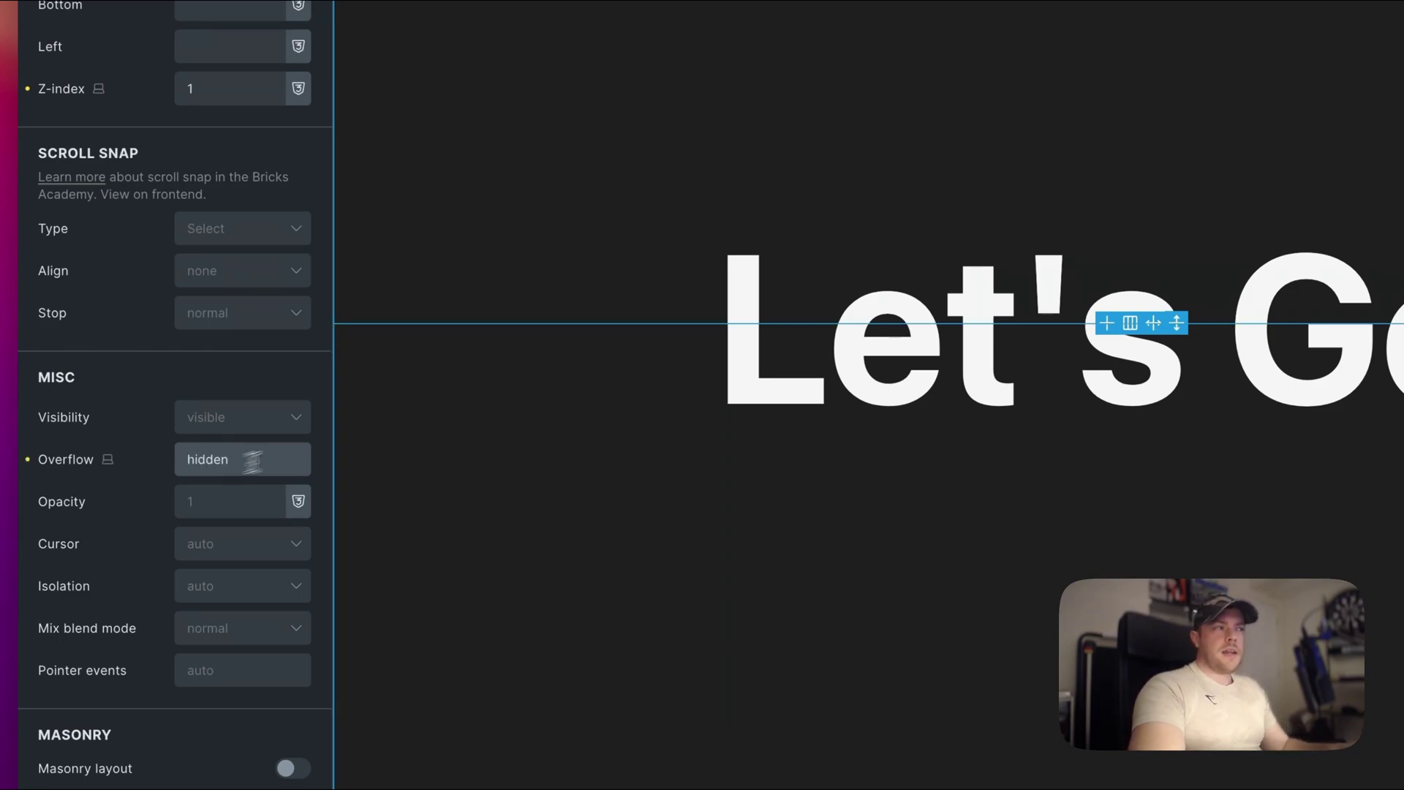
key("BackSpace")
key("BackSpace")
key("BackSpace")
key("BackSpace")
key("BackSpace")
key("BackSpace")
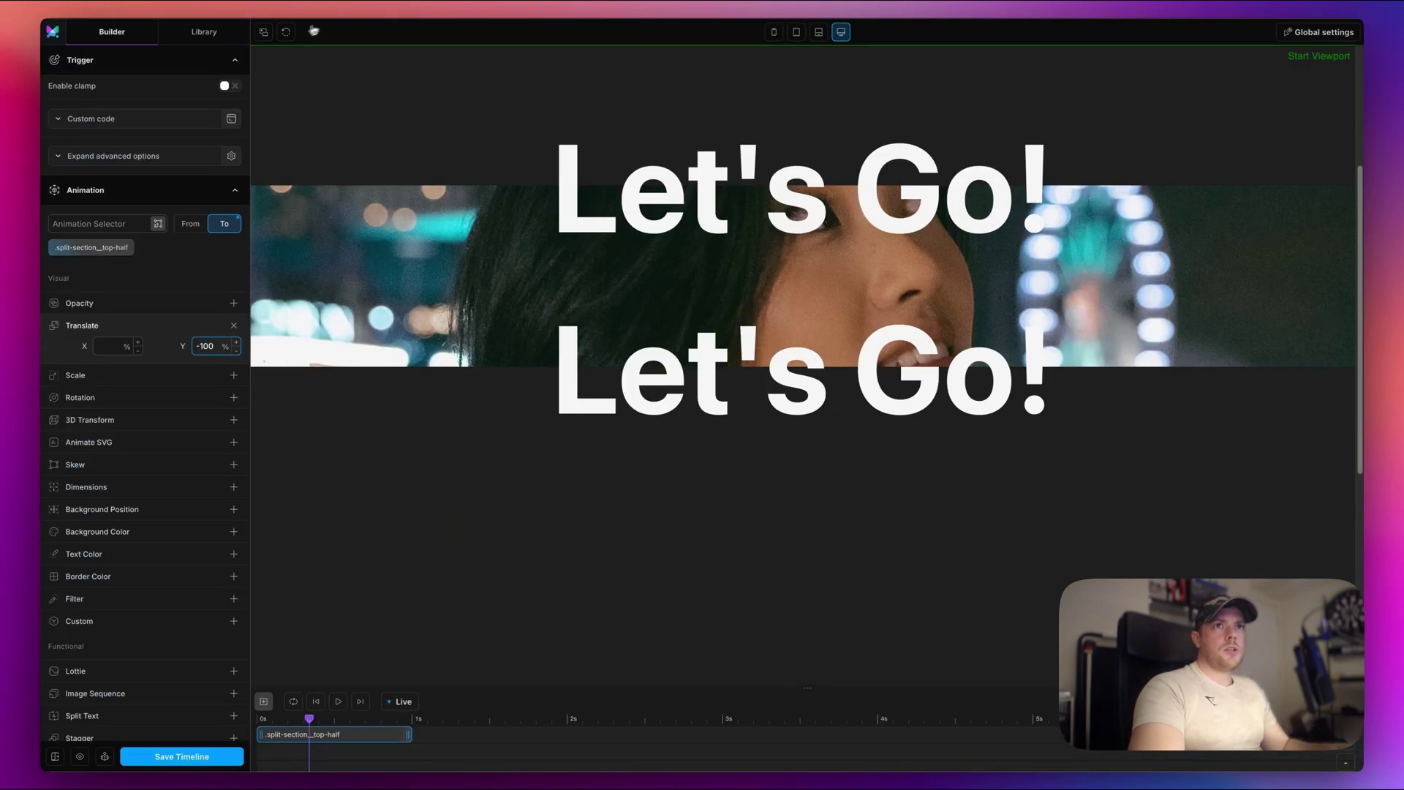
left_click(287, 34)
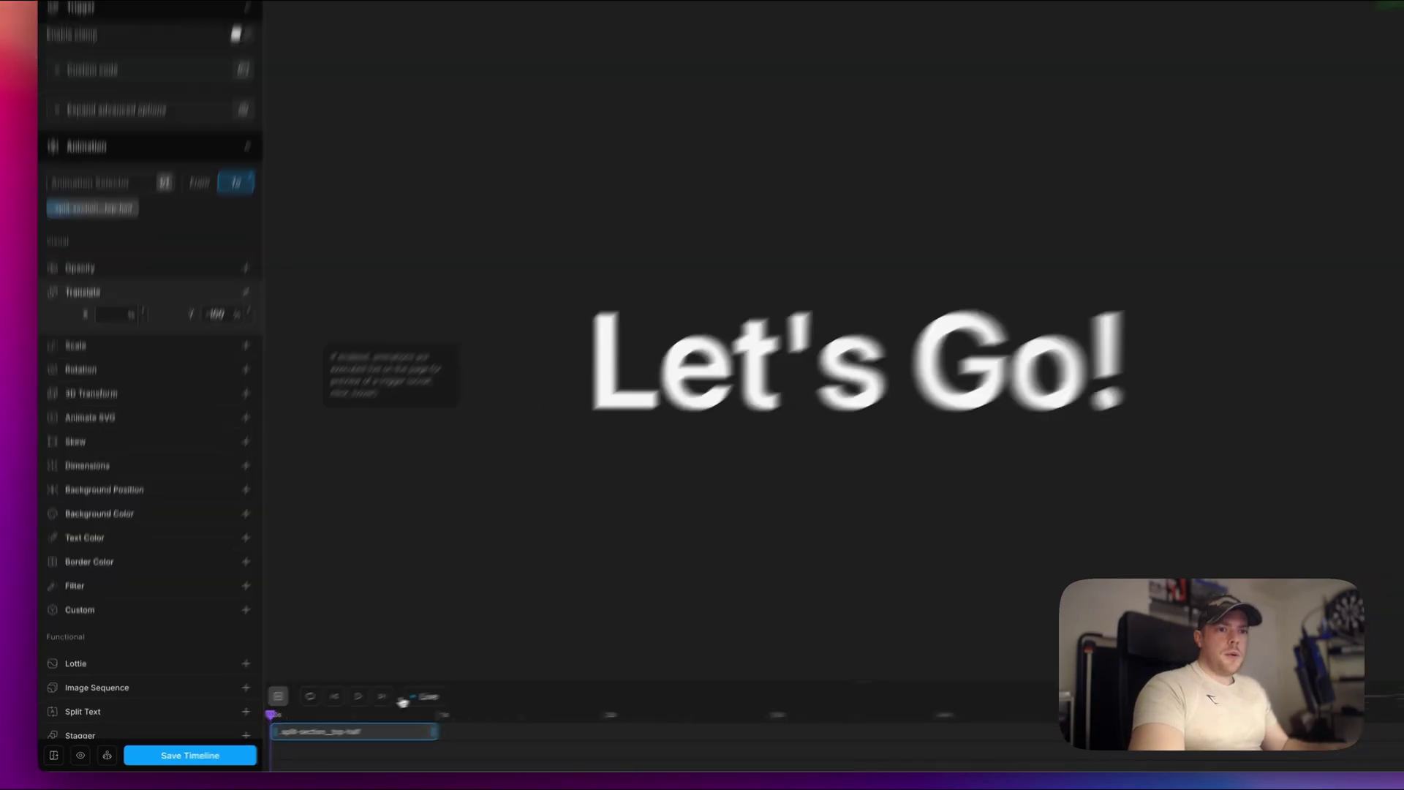
Step: Duplicate the top-half animation, retarget it to .split-section__bottom-half, and set Translate Y 100%
right_click(391, 734)
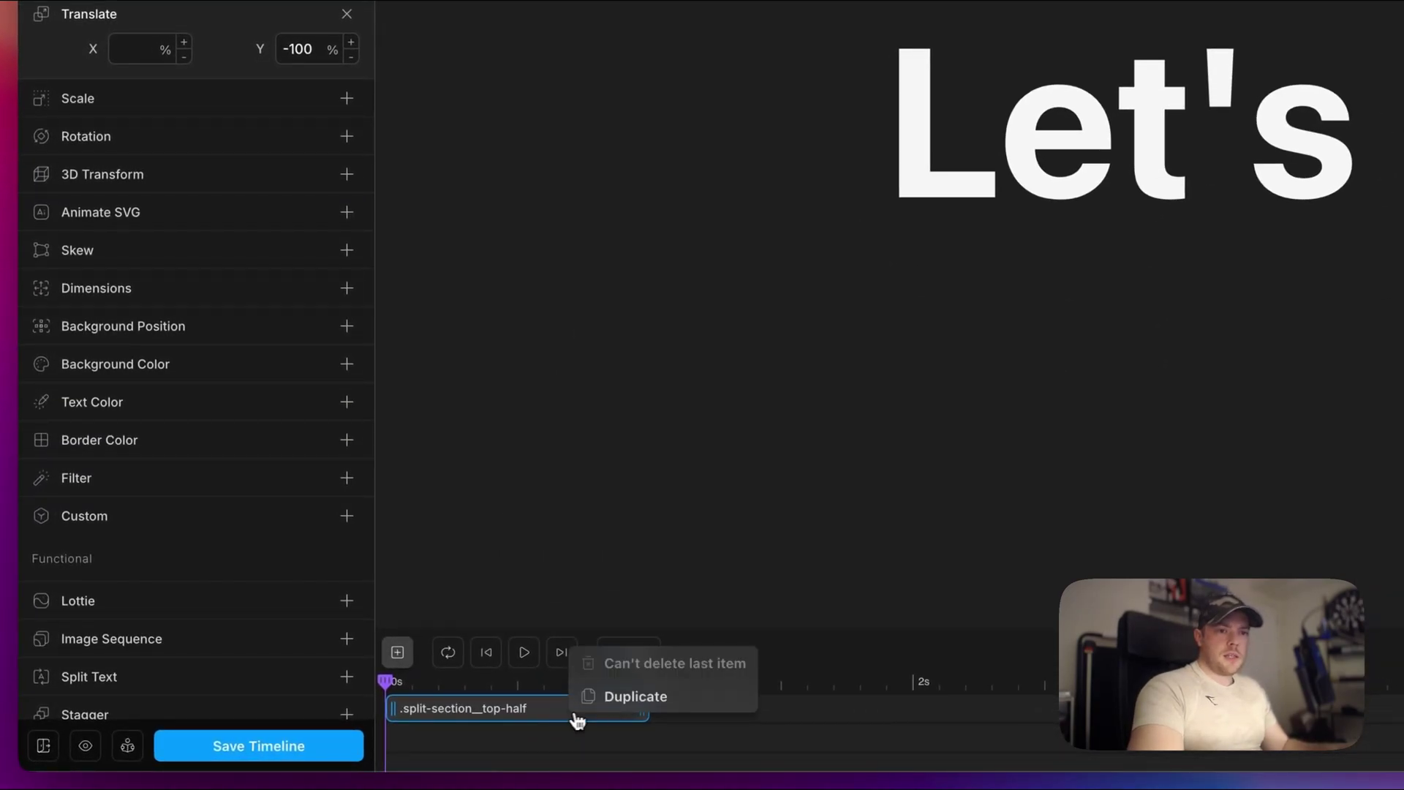
left_click(622, 697)
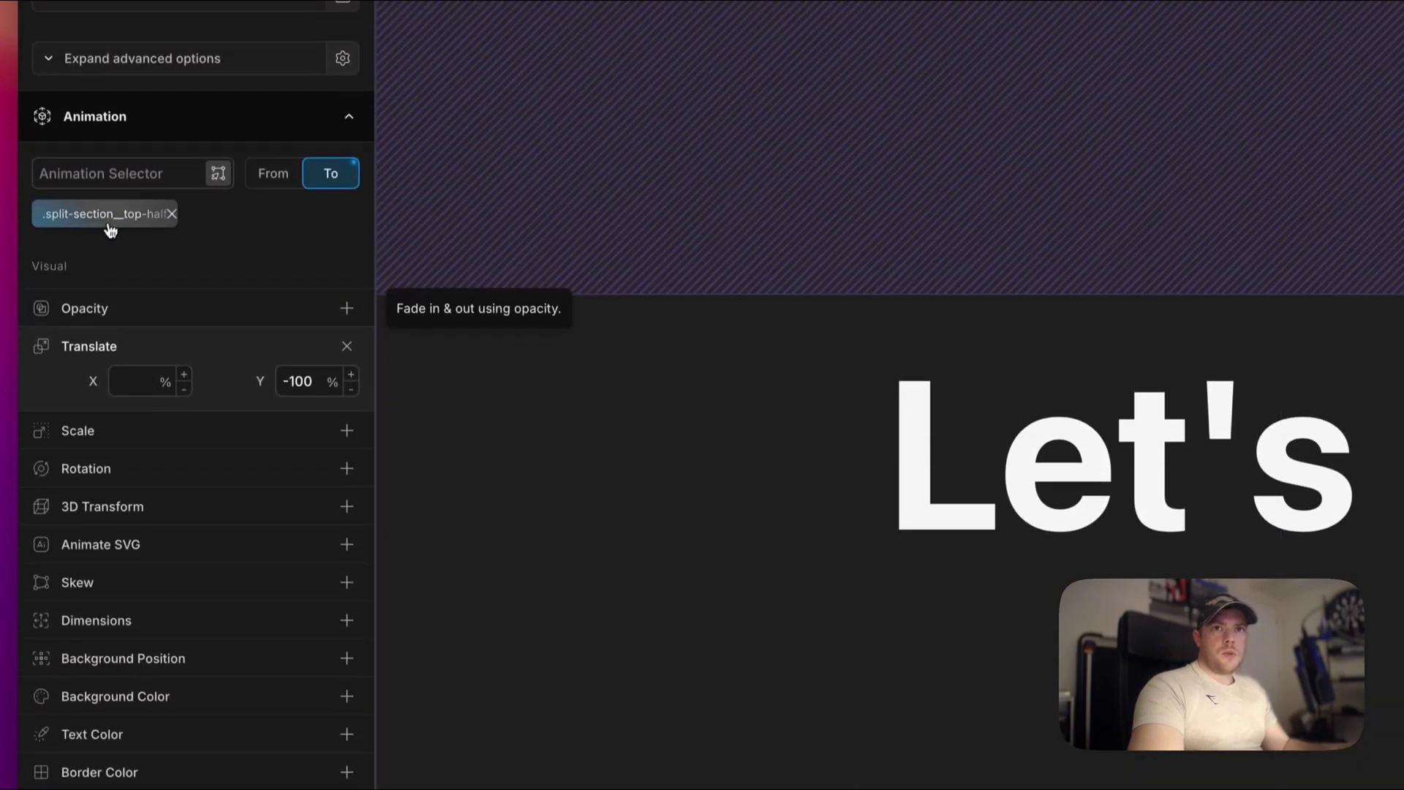
left_click(110, 220)
left_click(141, 238)
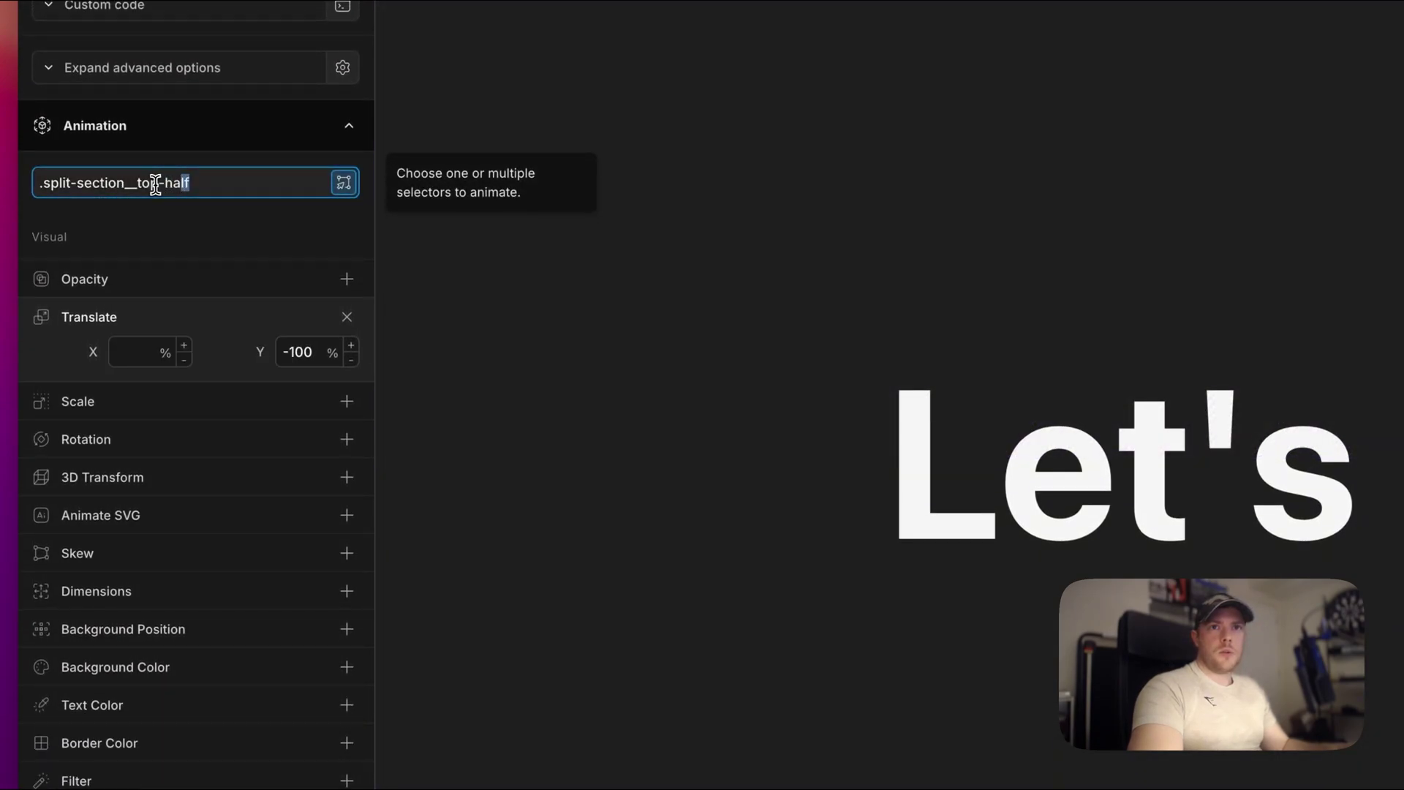
type("bottom")
key("Return")
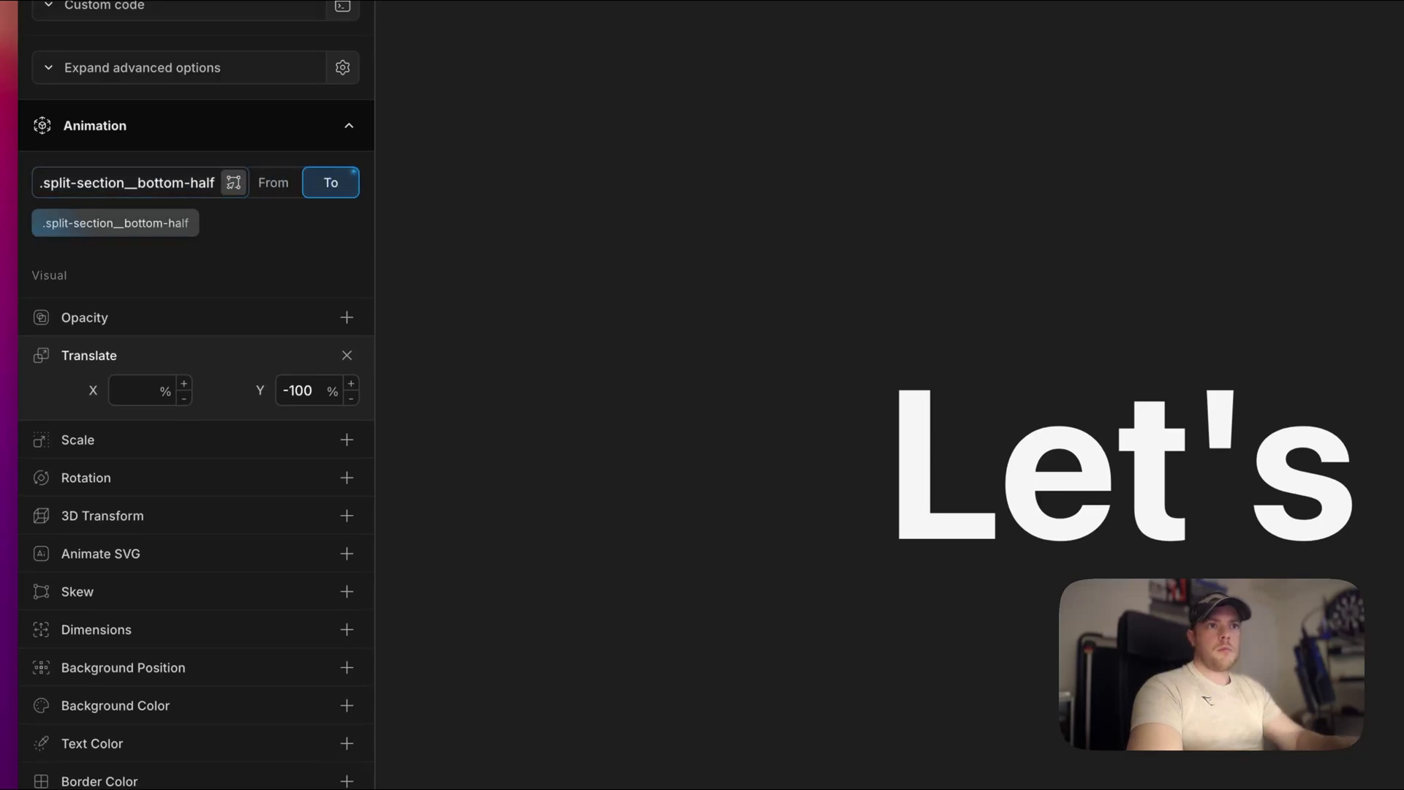
left_click(280, 391)
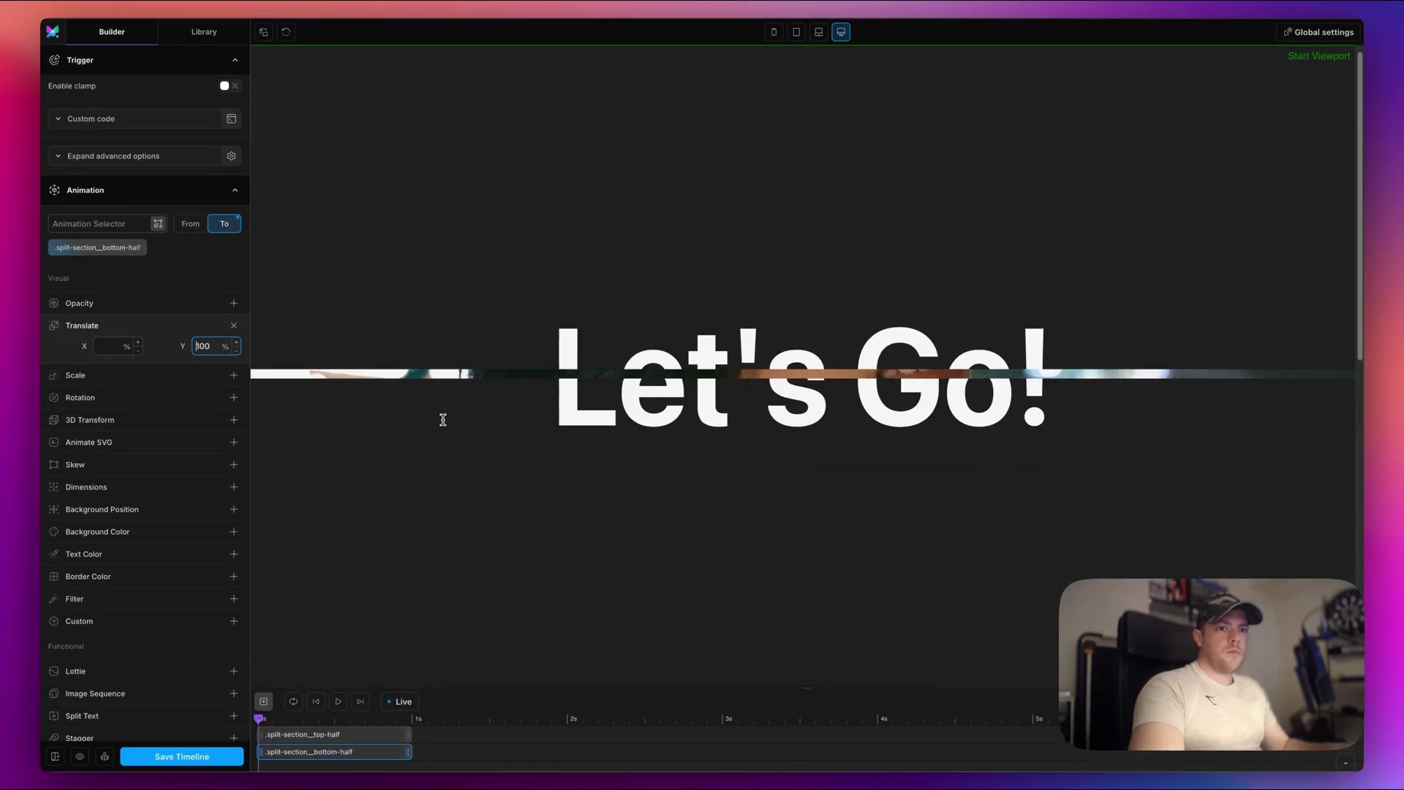
left_click_drag(804, 683, 799, 613)
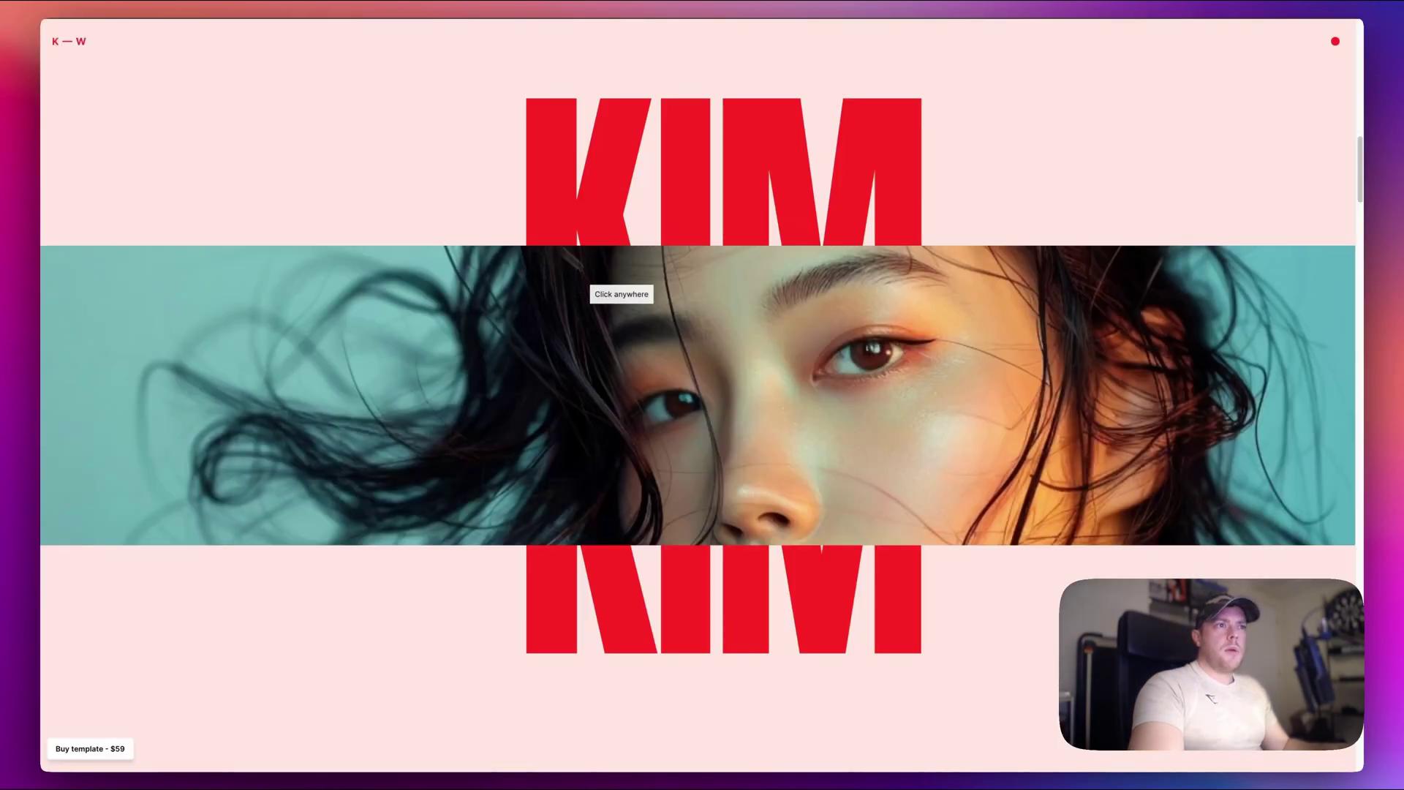
scroll(672, 350, "down", 5)
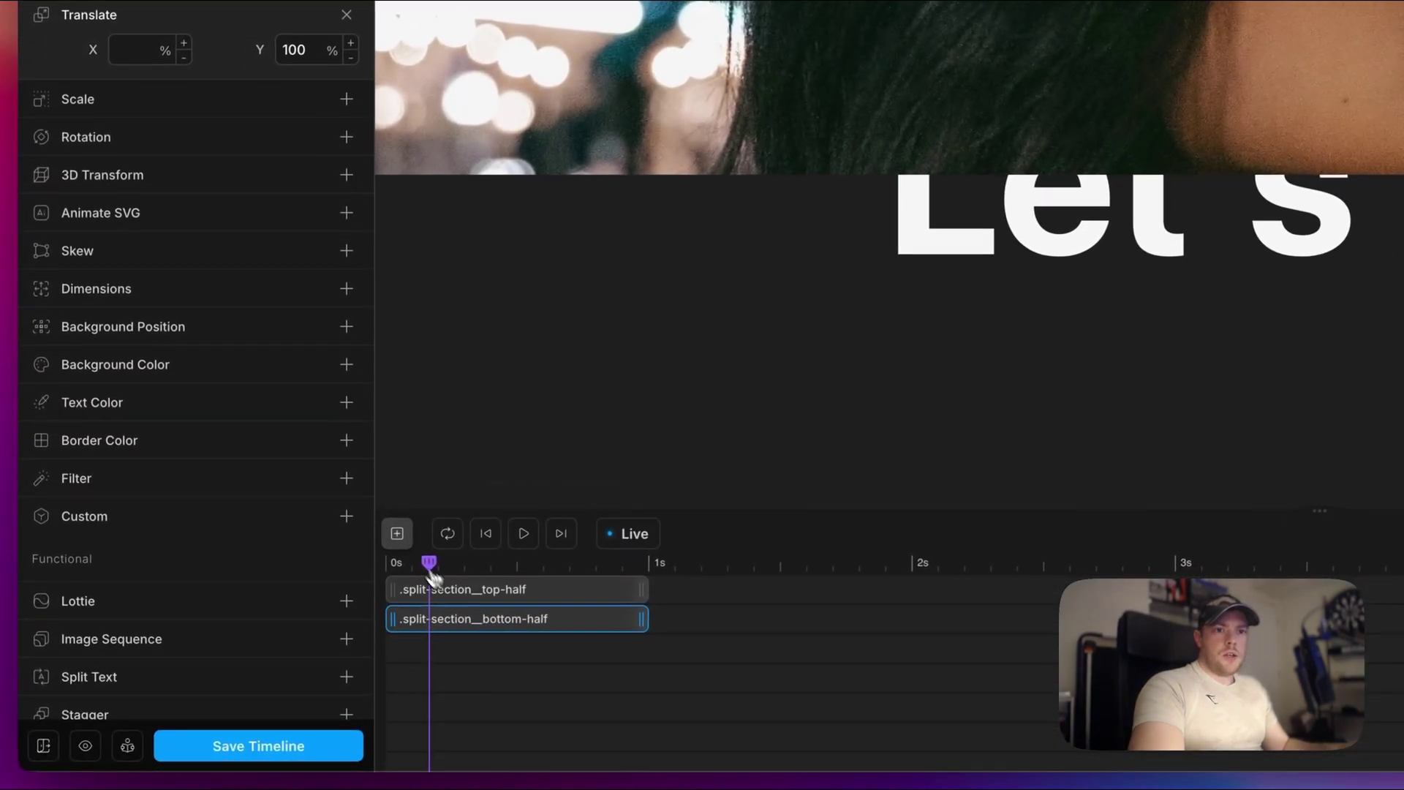
Step: Add a new animation node starting at 0s for the .split-section__background layer
left_click(263, 631)
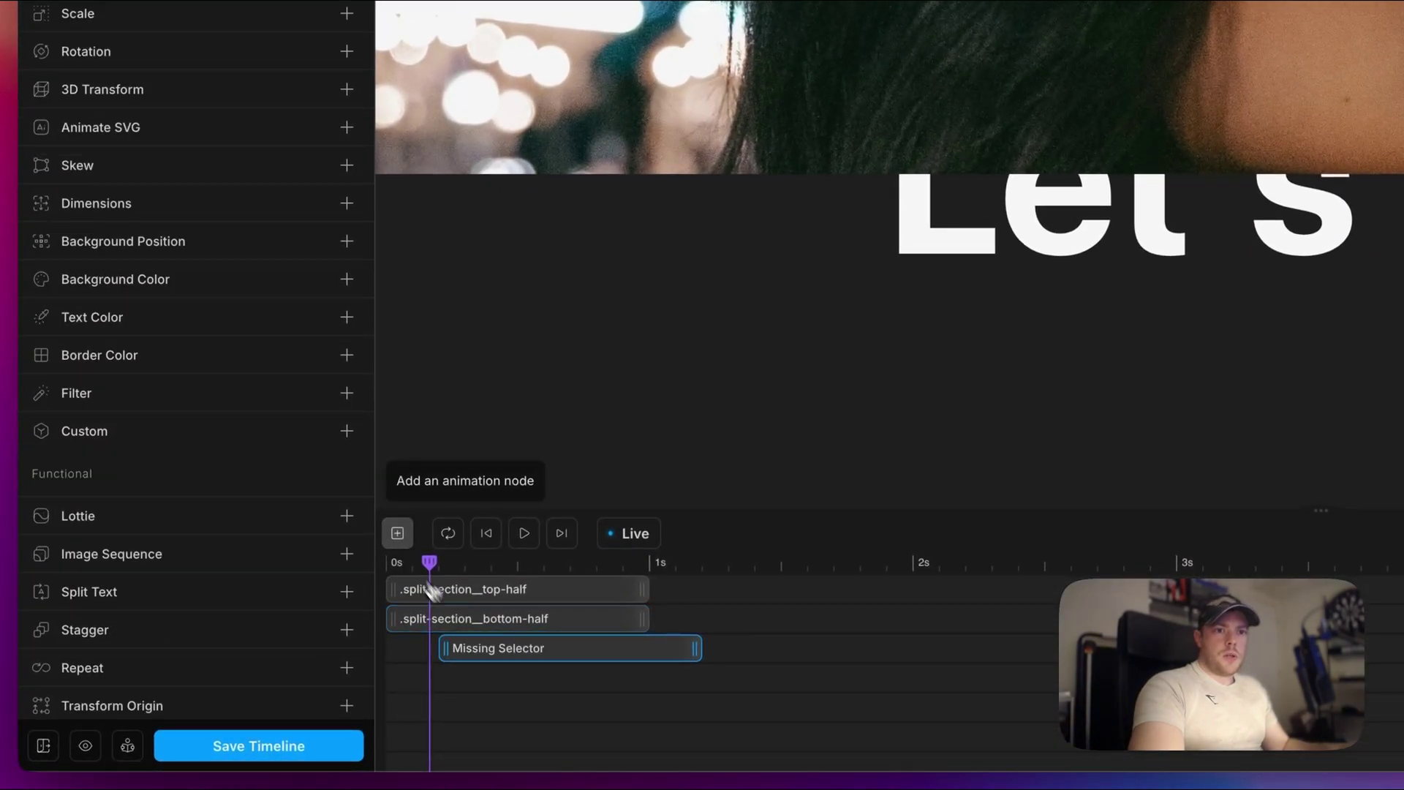
left_click_drag(466, 648, 457, 649)
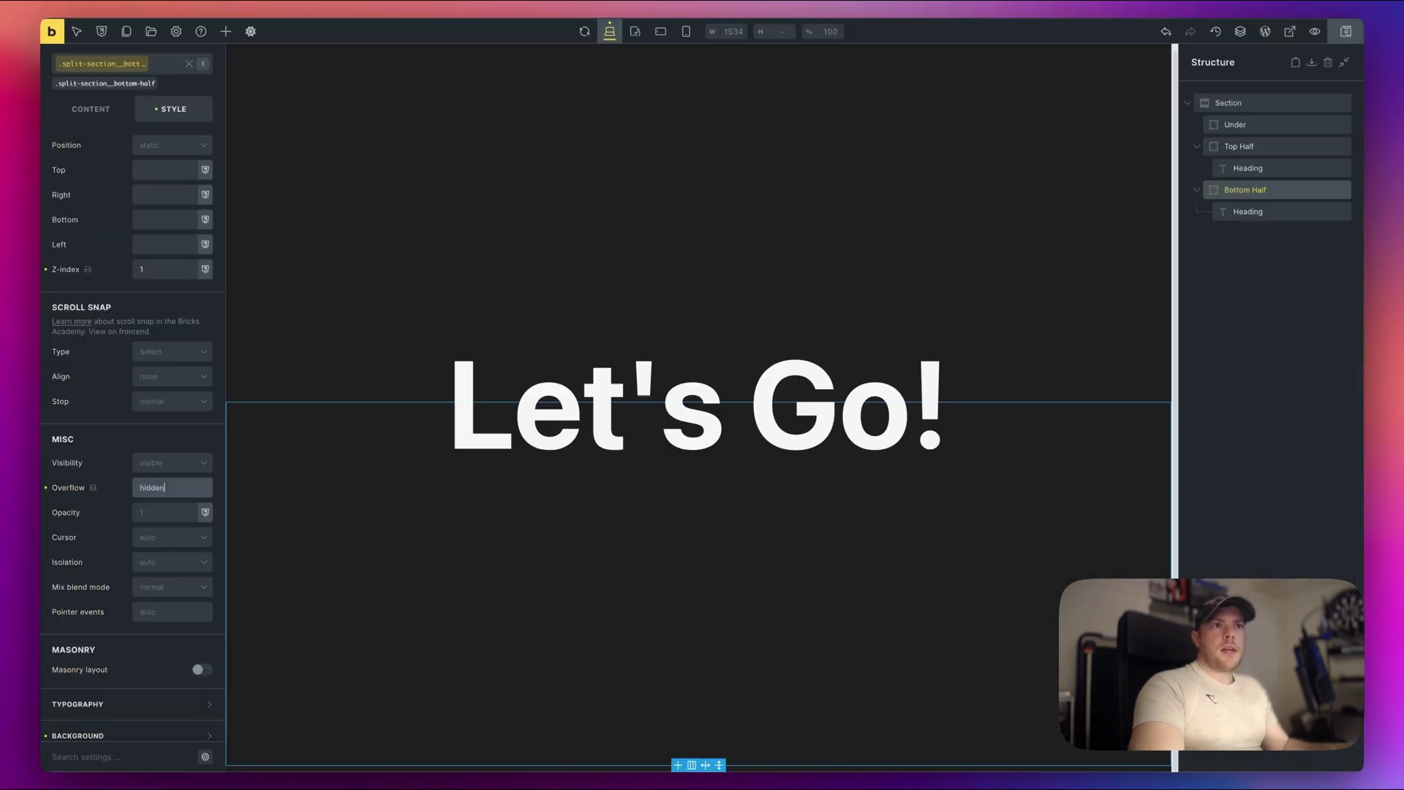
double_click(1222, 124)
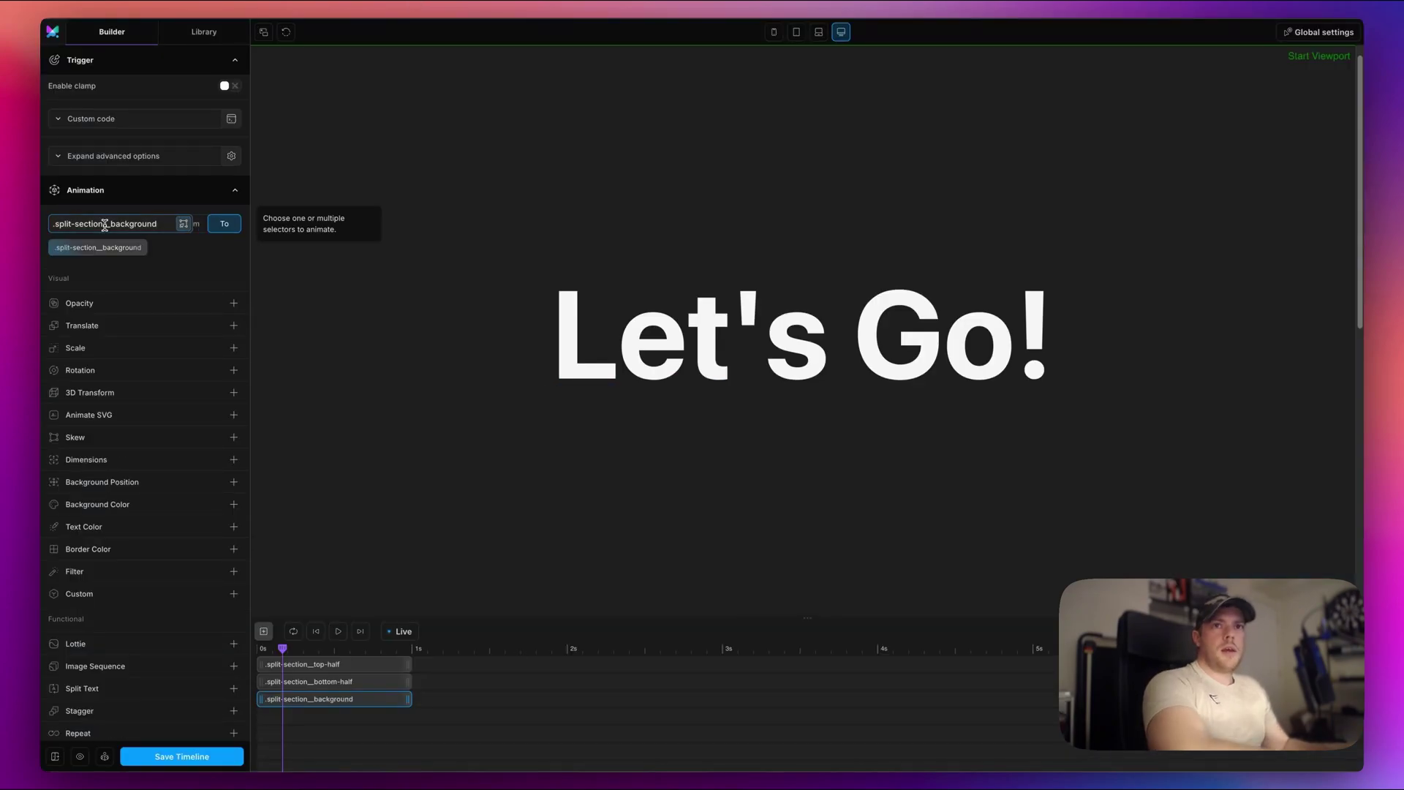
Step: Scale the background from 1.2 in From down to 1 in To
left_click(190, 224)
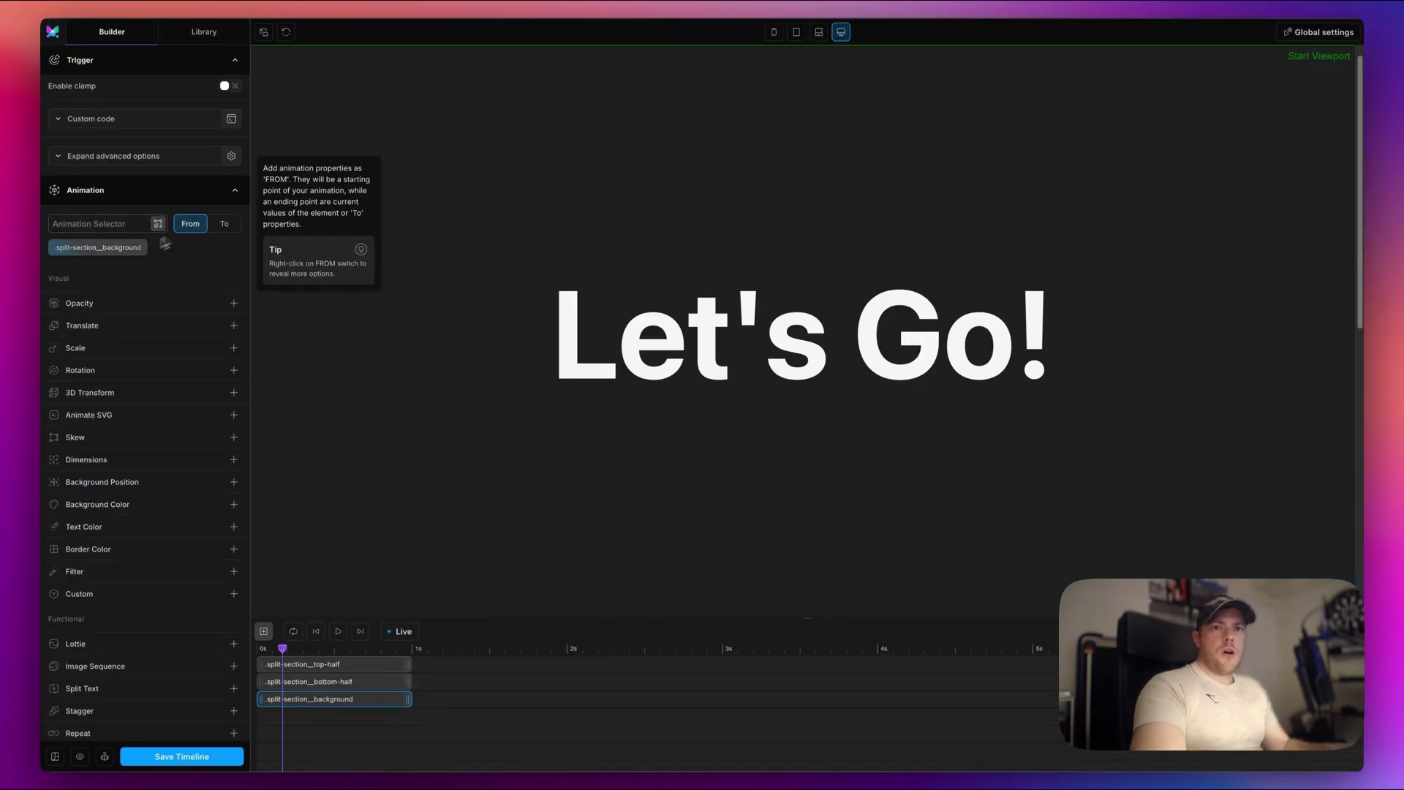
left_click(162, 349)
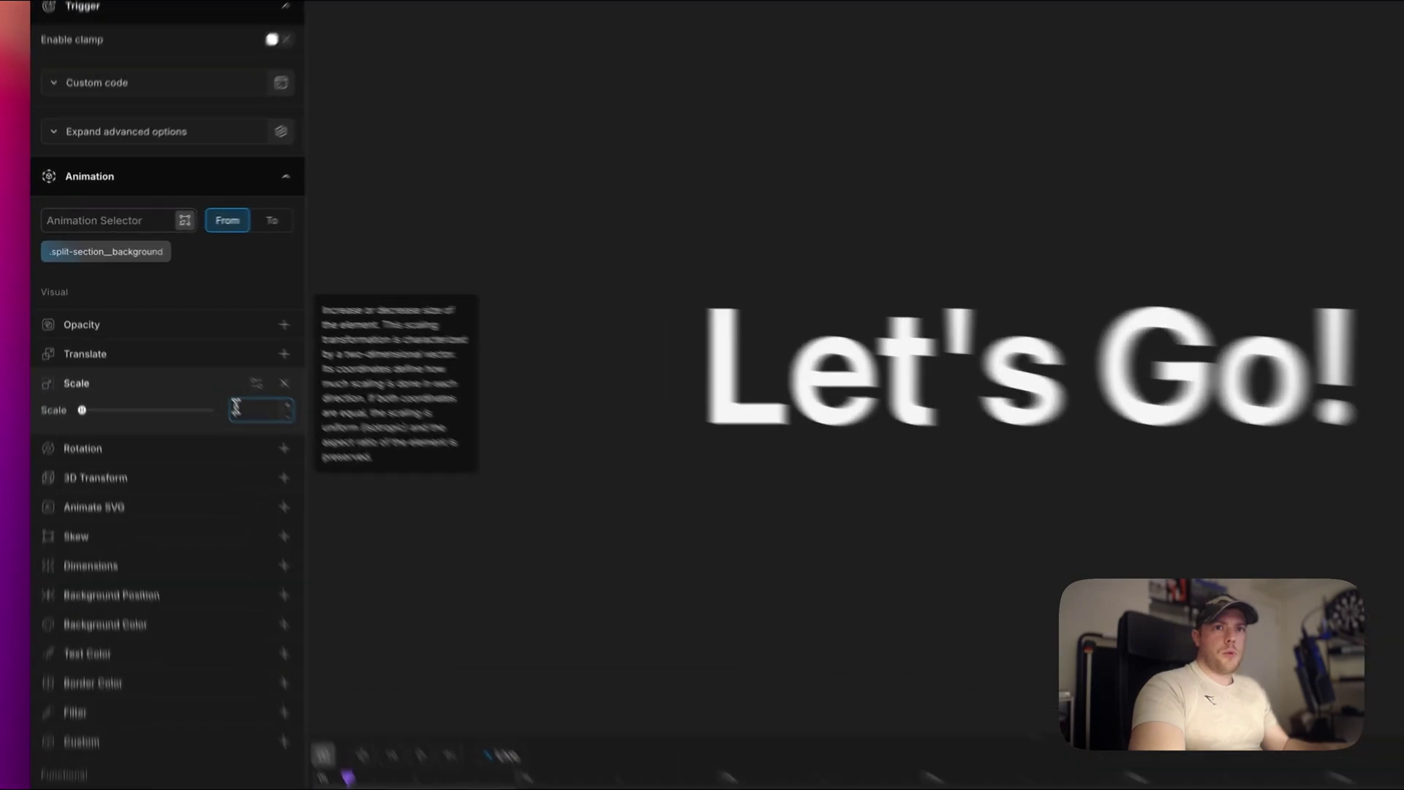
left_click(194, 363)
type("2")
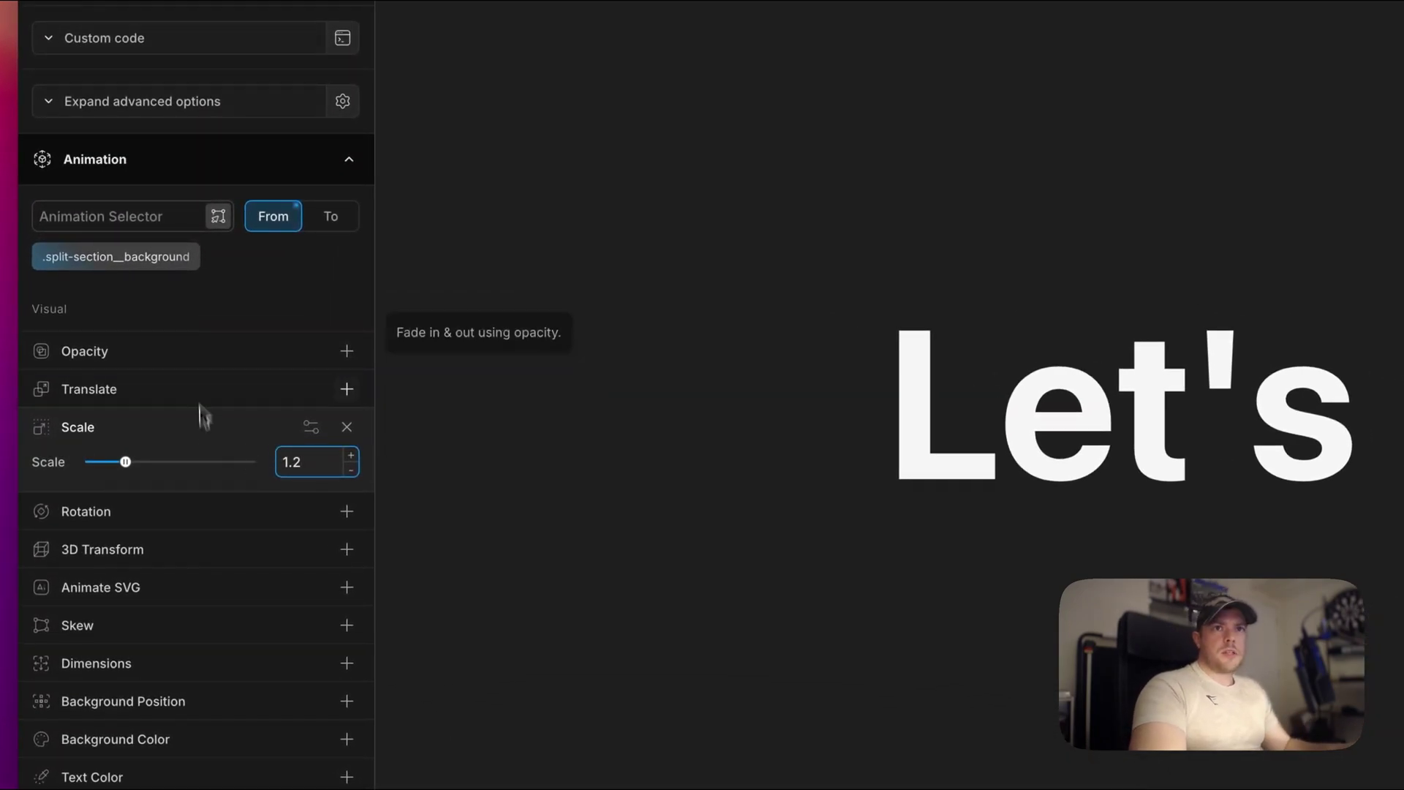
left_click(319, 233)
left_click(345, 426)
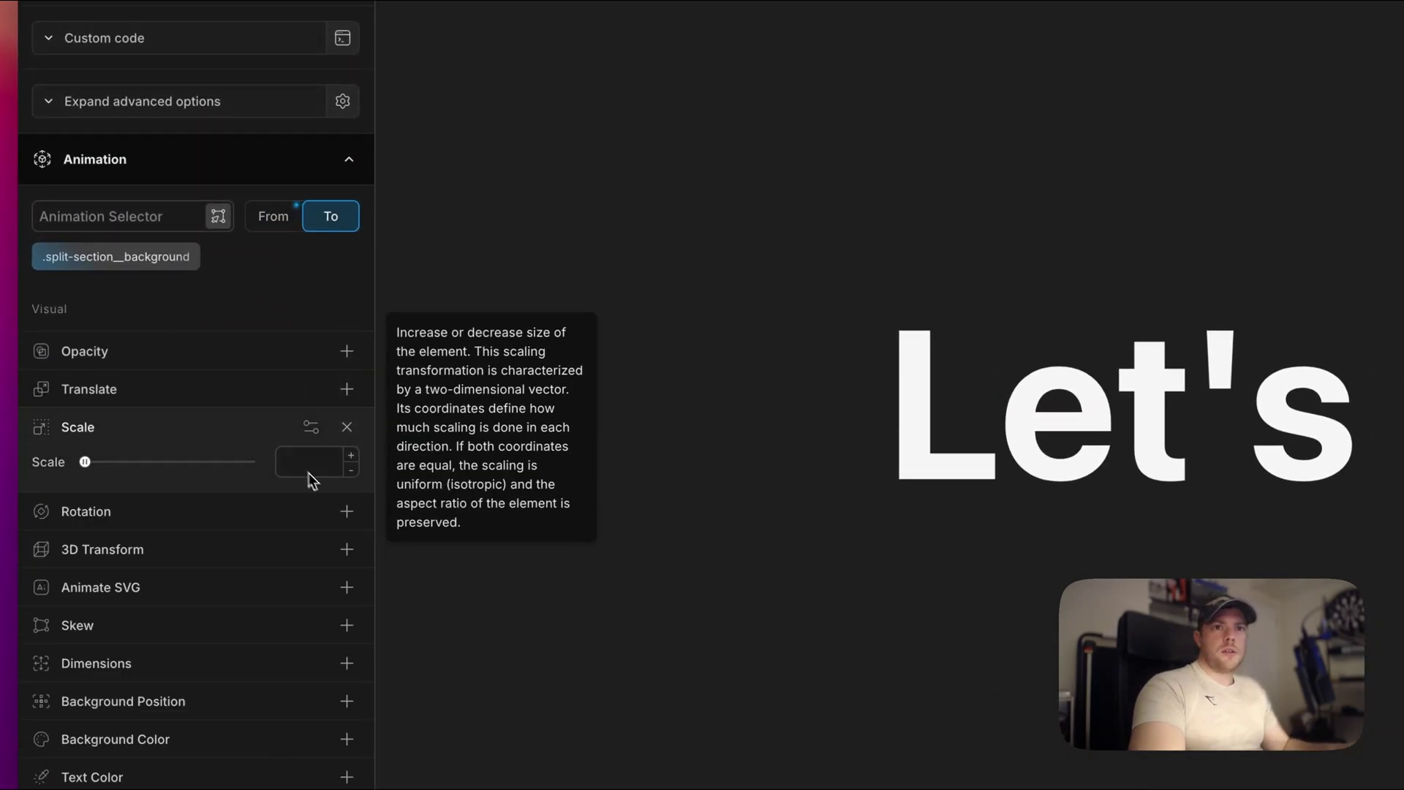
left_click(315, 472)
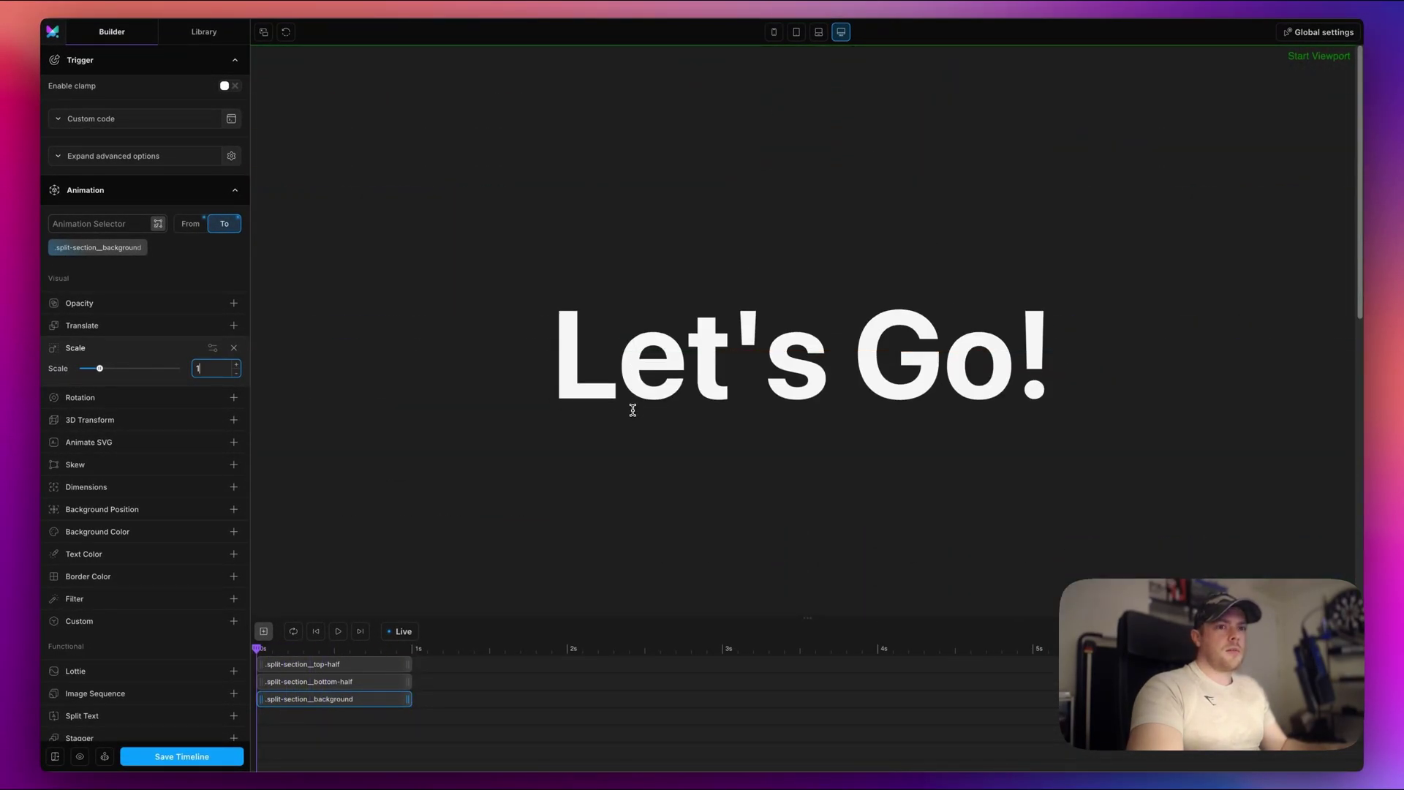
Step: Save the Split Section timeline and add a 100vh Section with a Container below
left_click(182, 756)
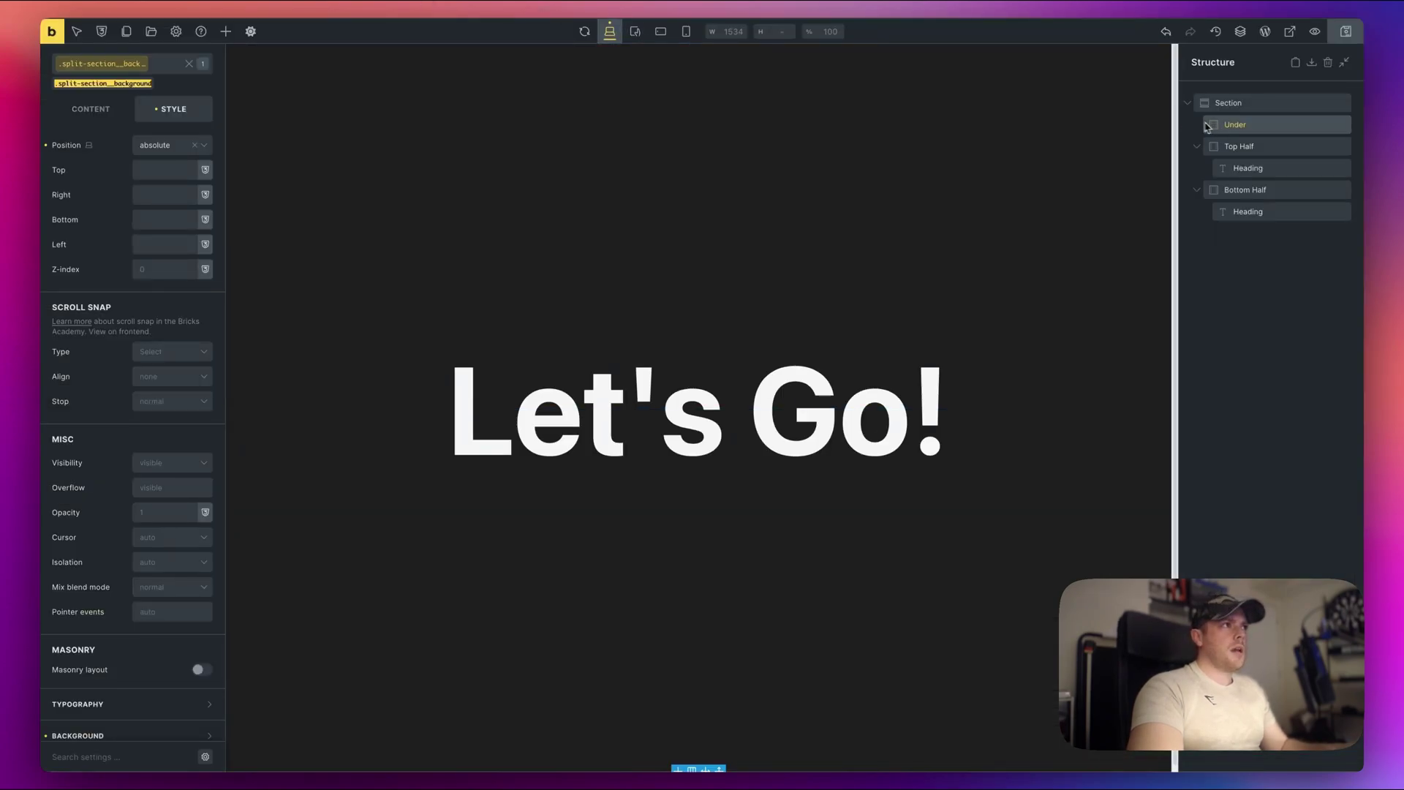
left_click(1187, 102)
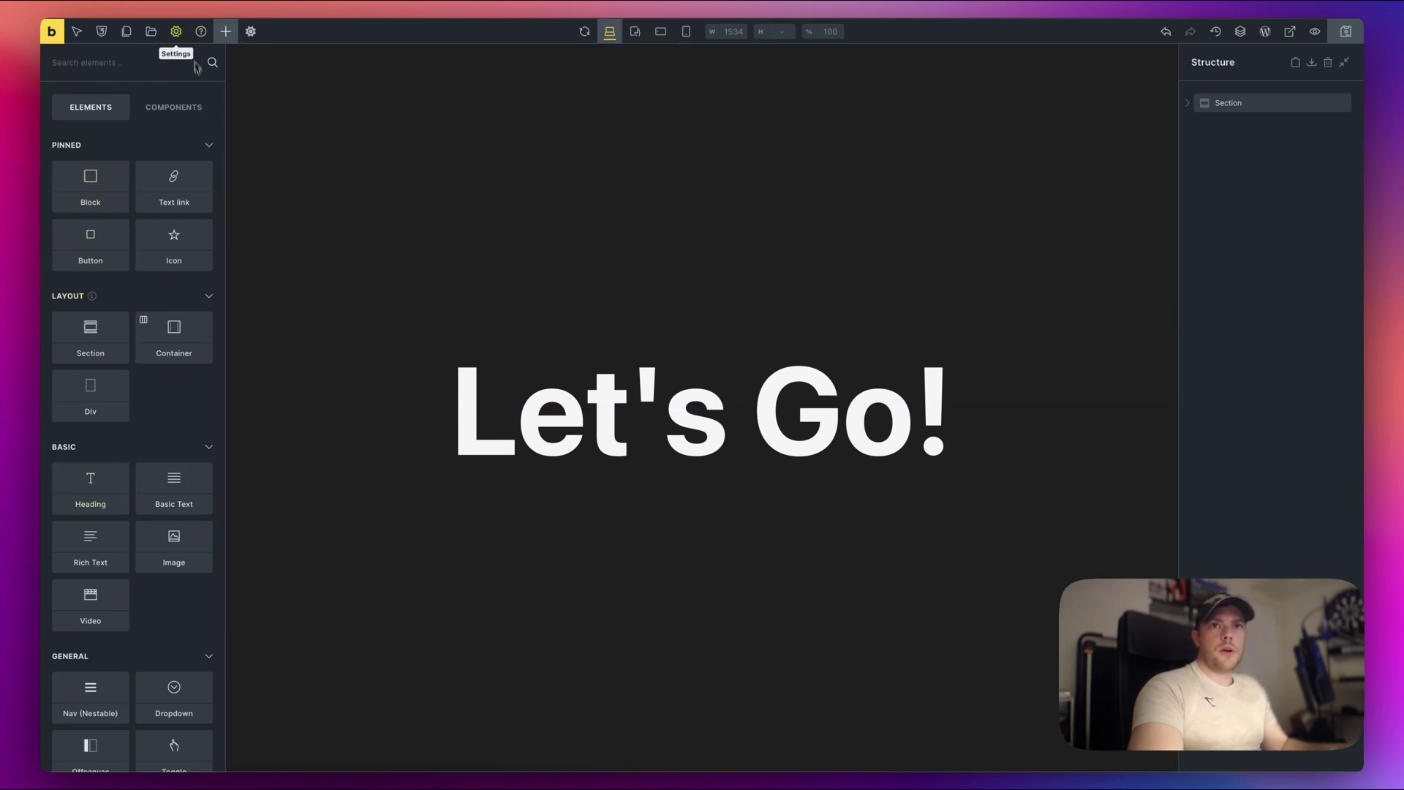
left_click(112, 355)
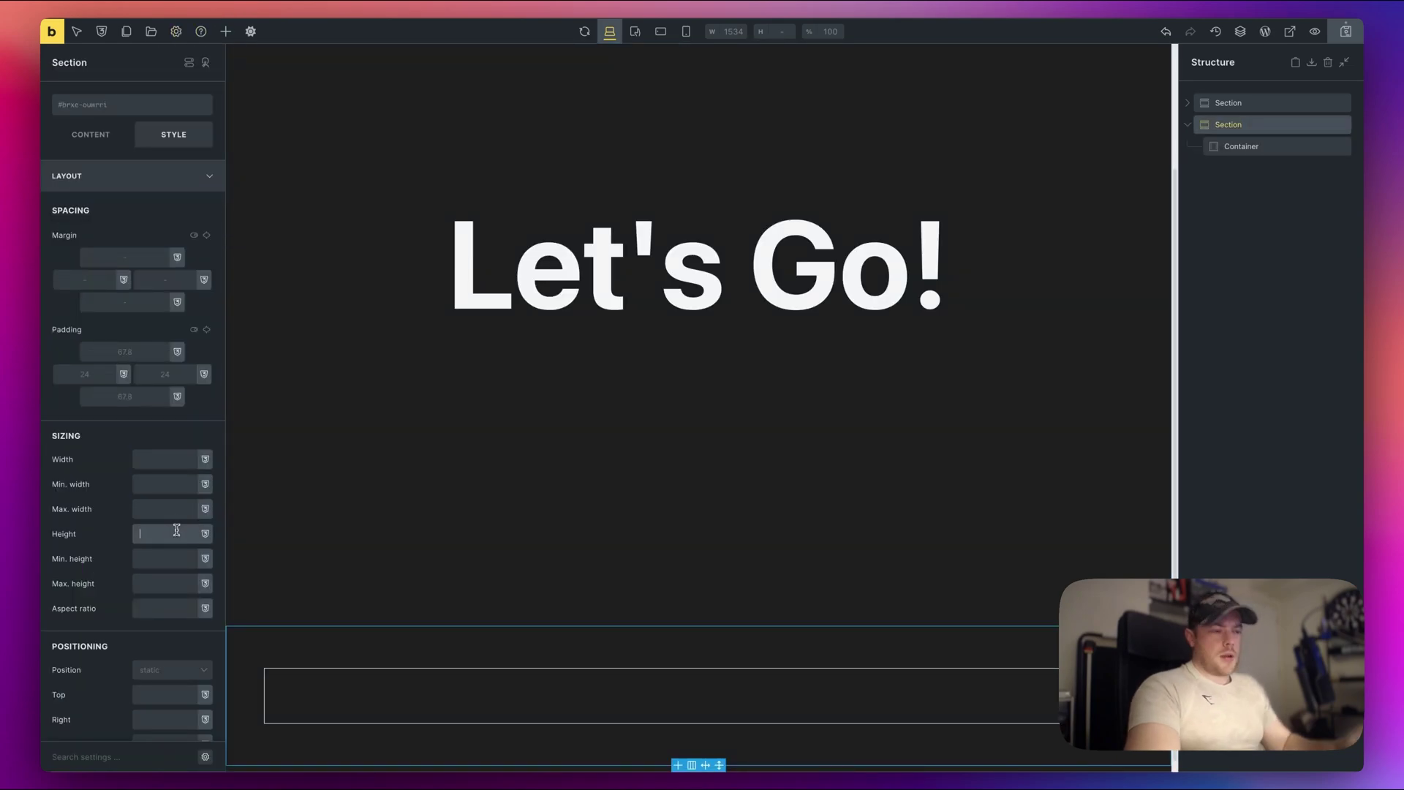
type("10")
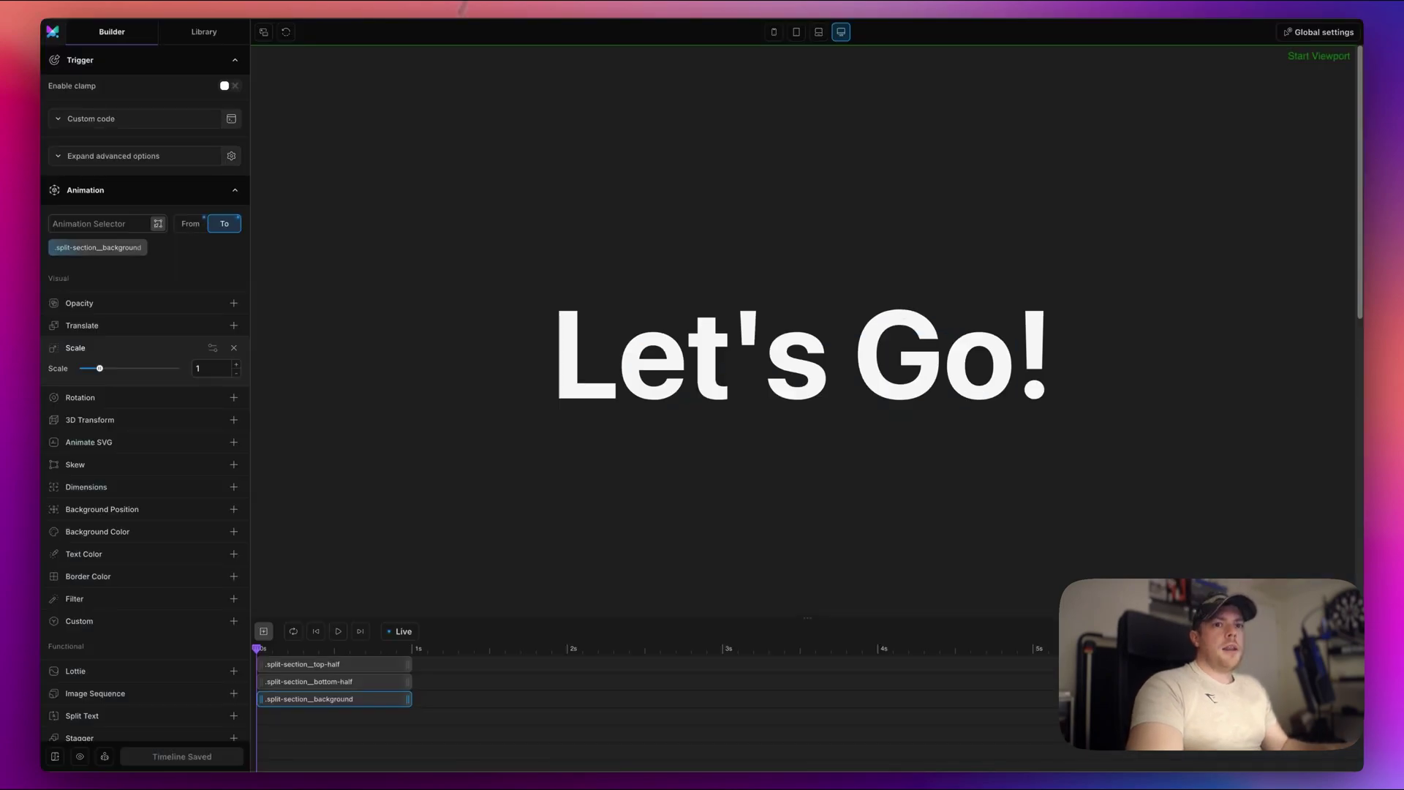
Step: Scroll the live page down and up to watch 'Let's Go!' split and reveal the portrait
left_click(81, 757)
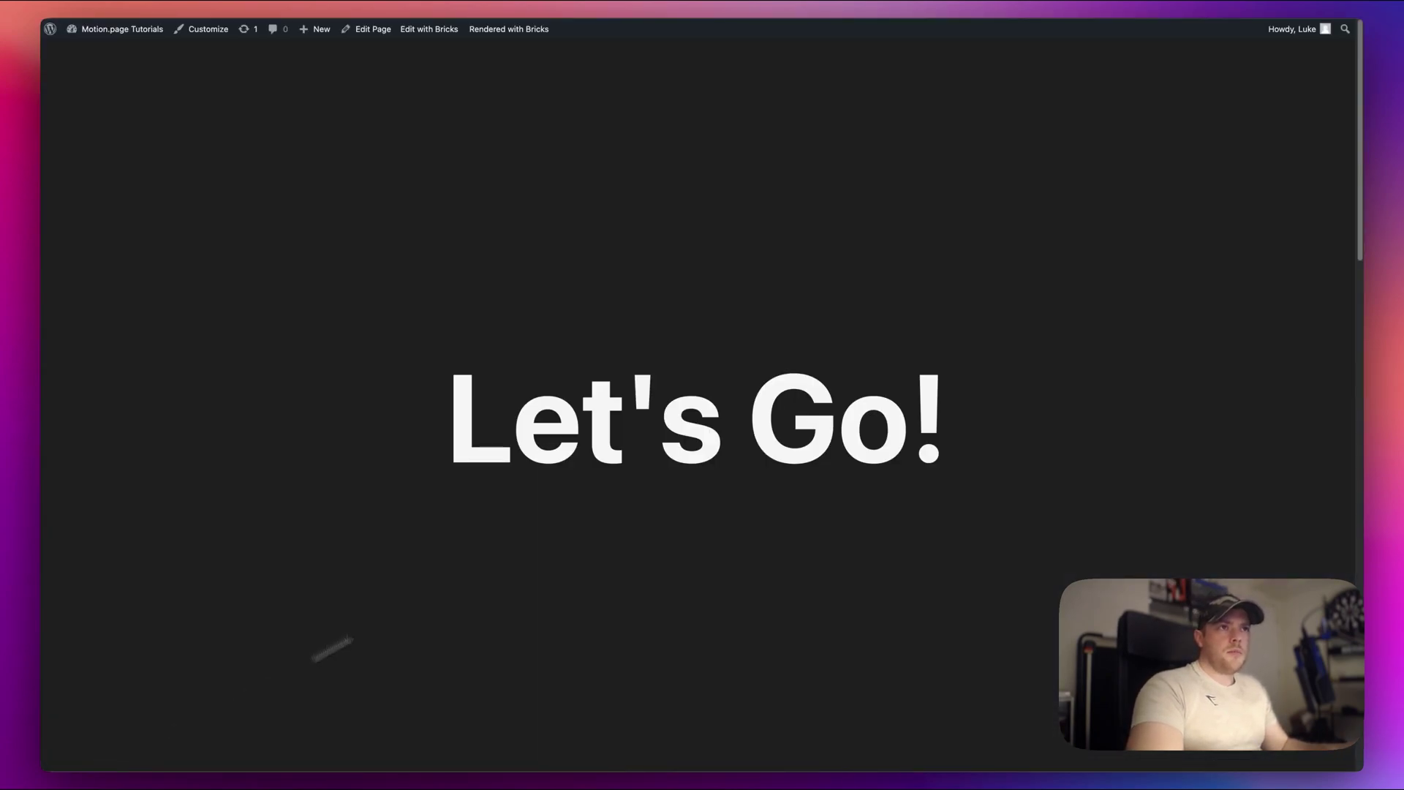
scroll(932, 300, "down", 10)
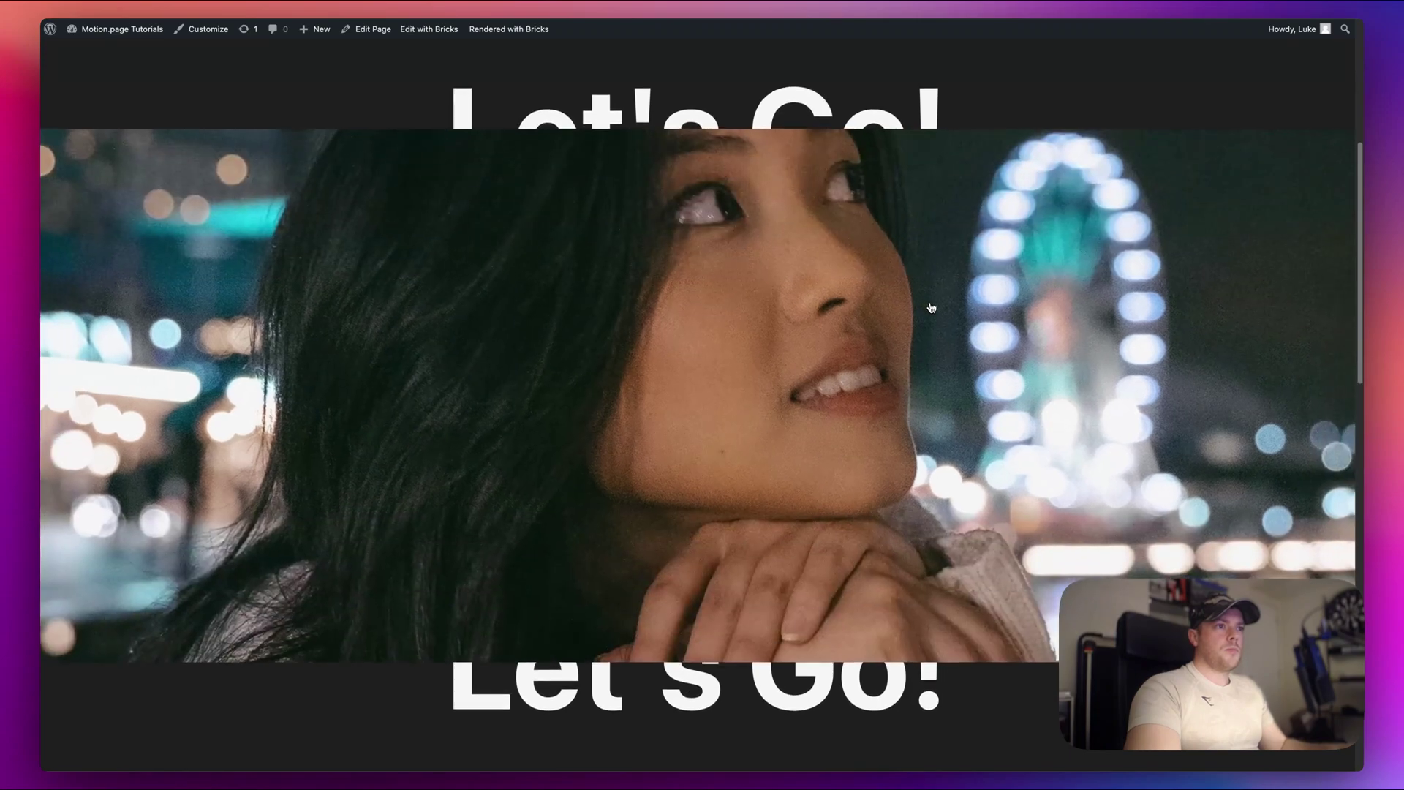
scroll(929, 314, "down", 8)
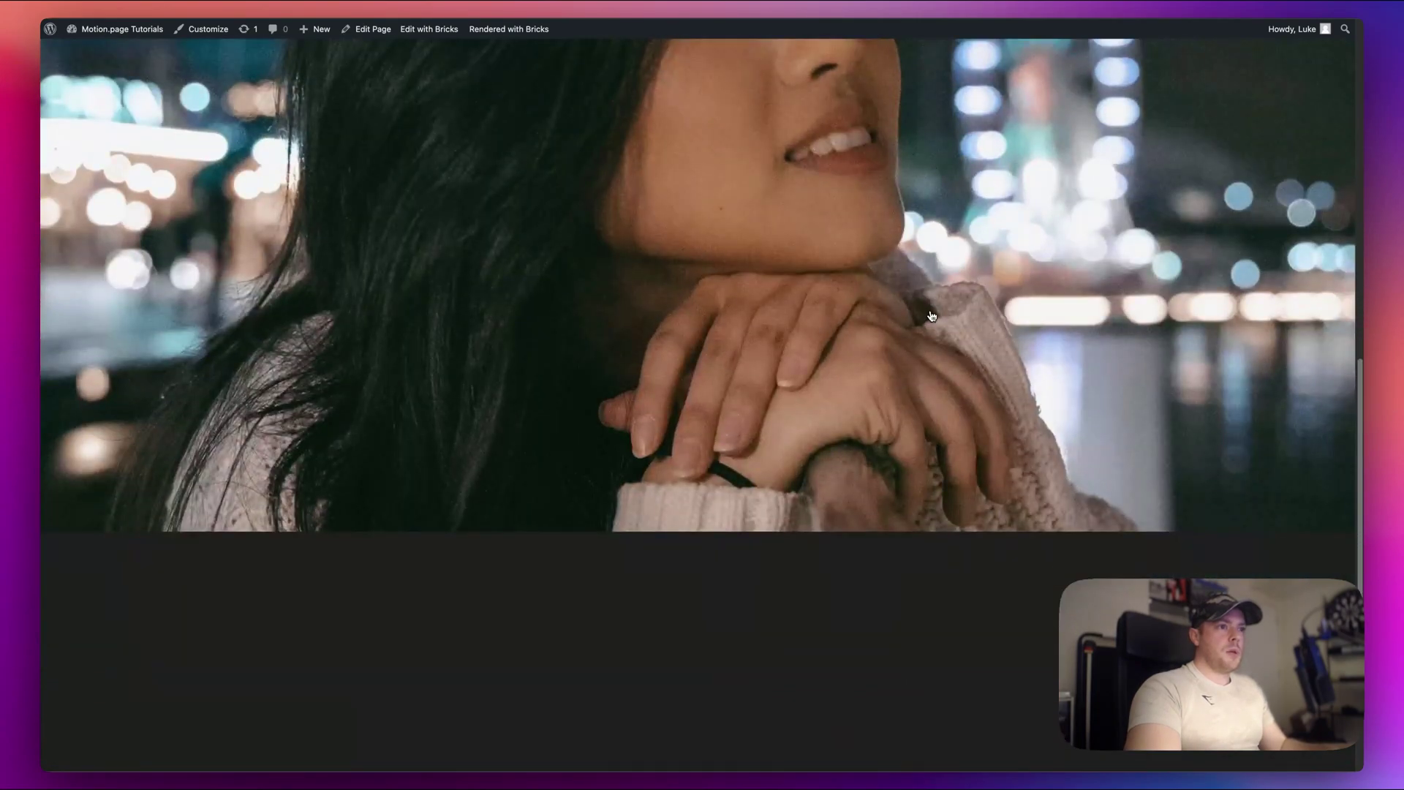
scroll(914, 319, "down", 3)
scroll(914, 337, "up", 5)
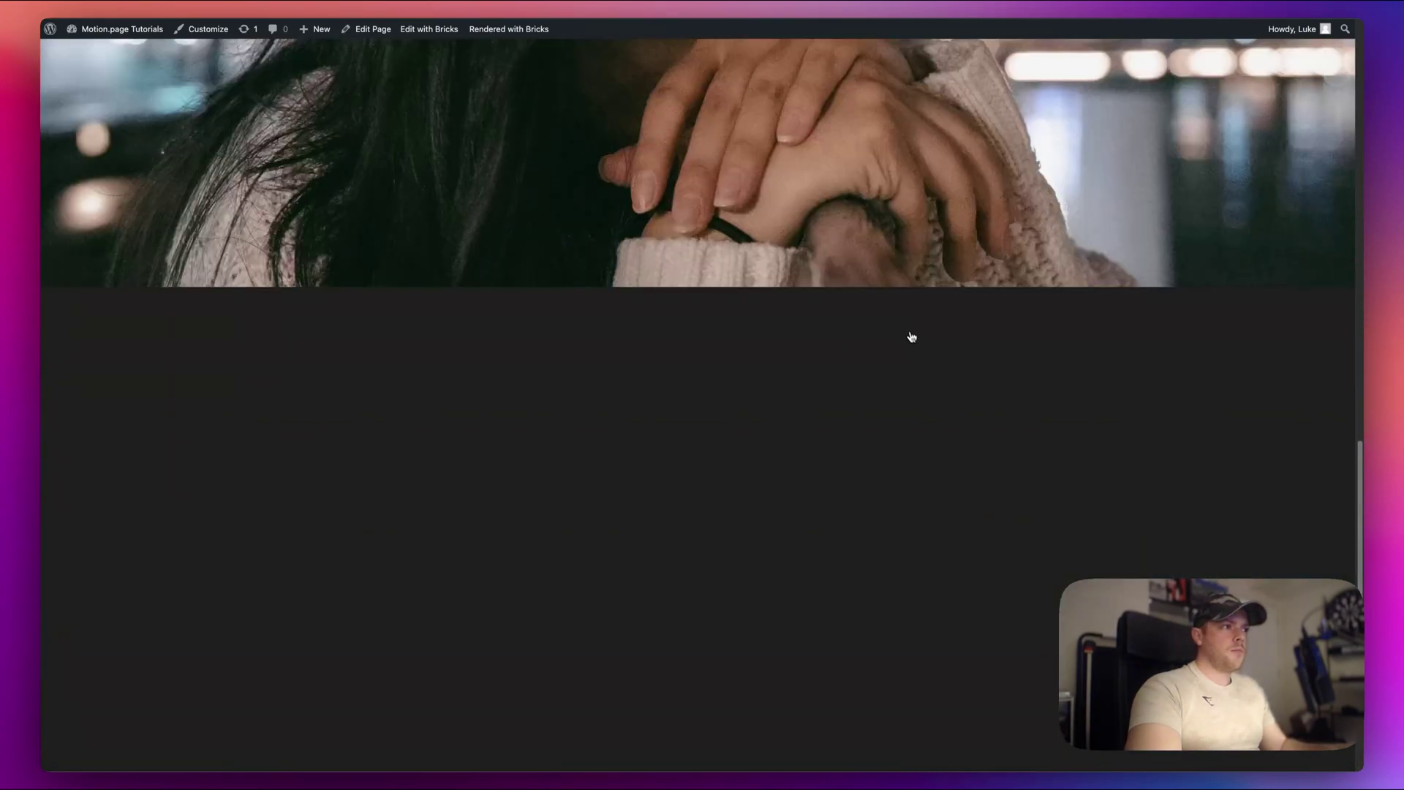
scroll(634, 422, "up", 6)
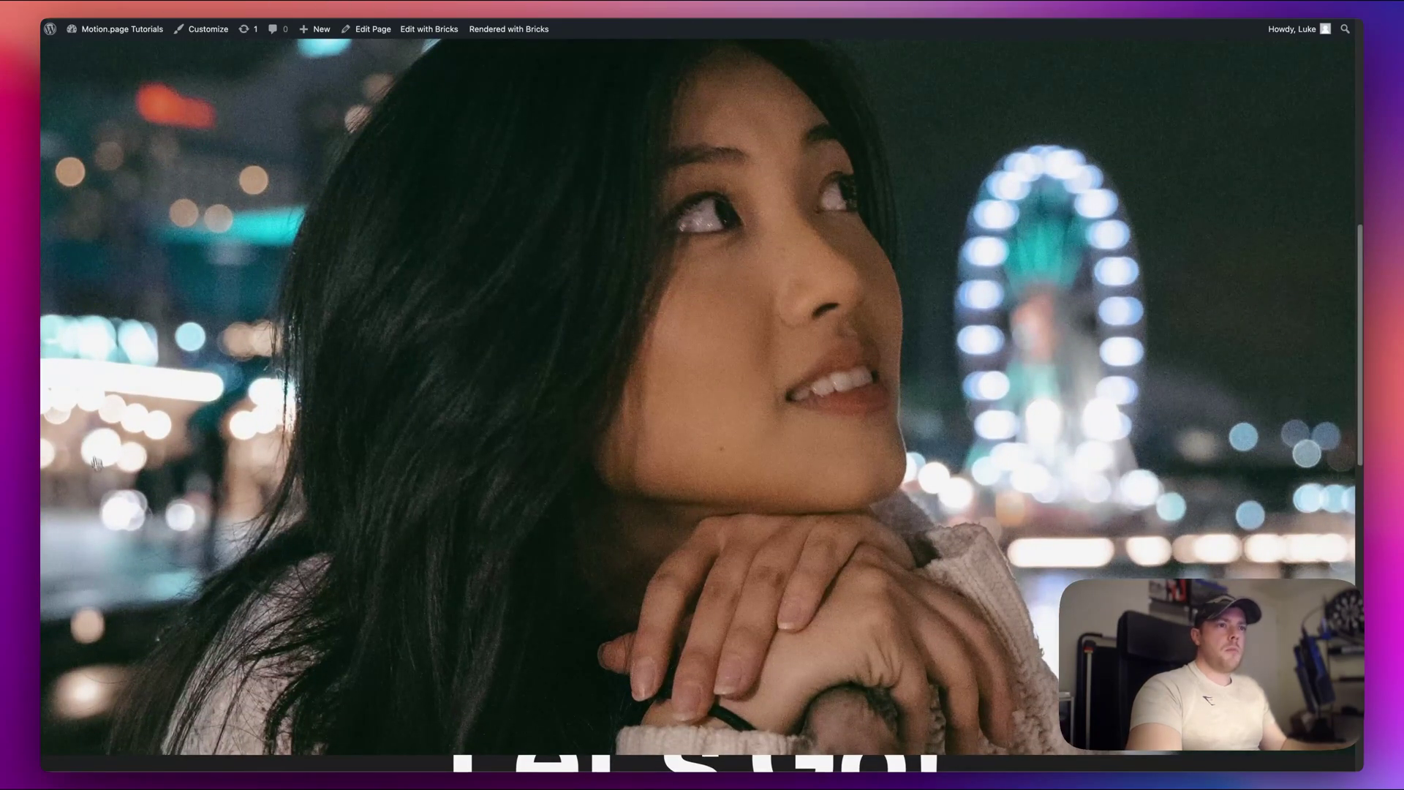
scroll(625, 410, "up", 6)
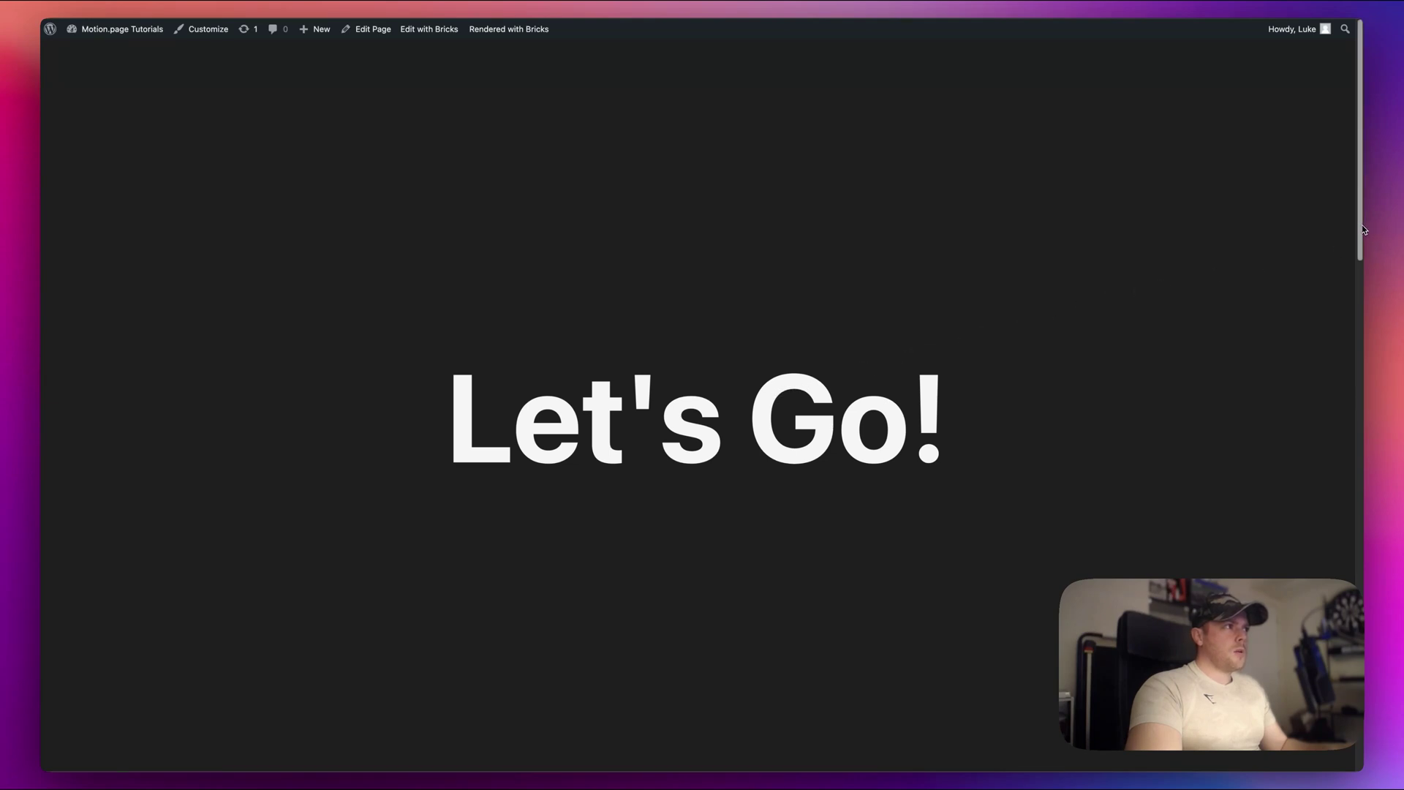
left_click_drag(1362, 228, 1352, 564)
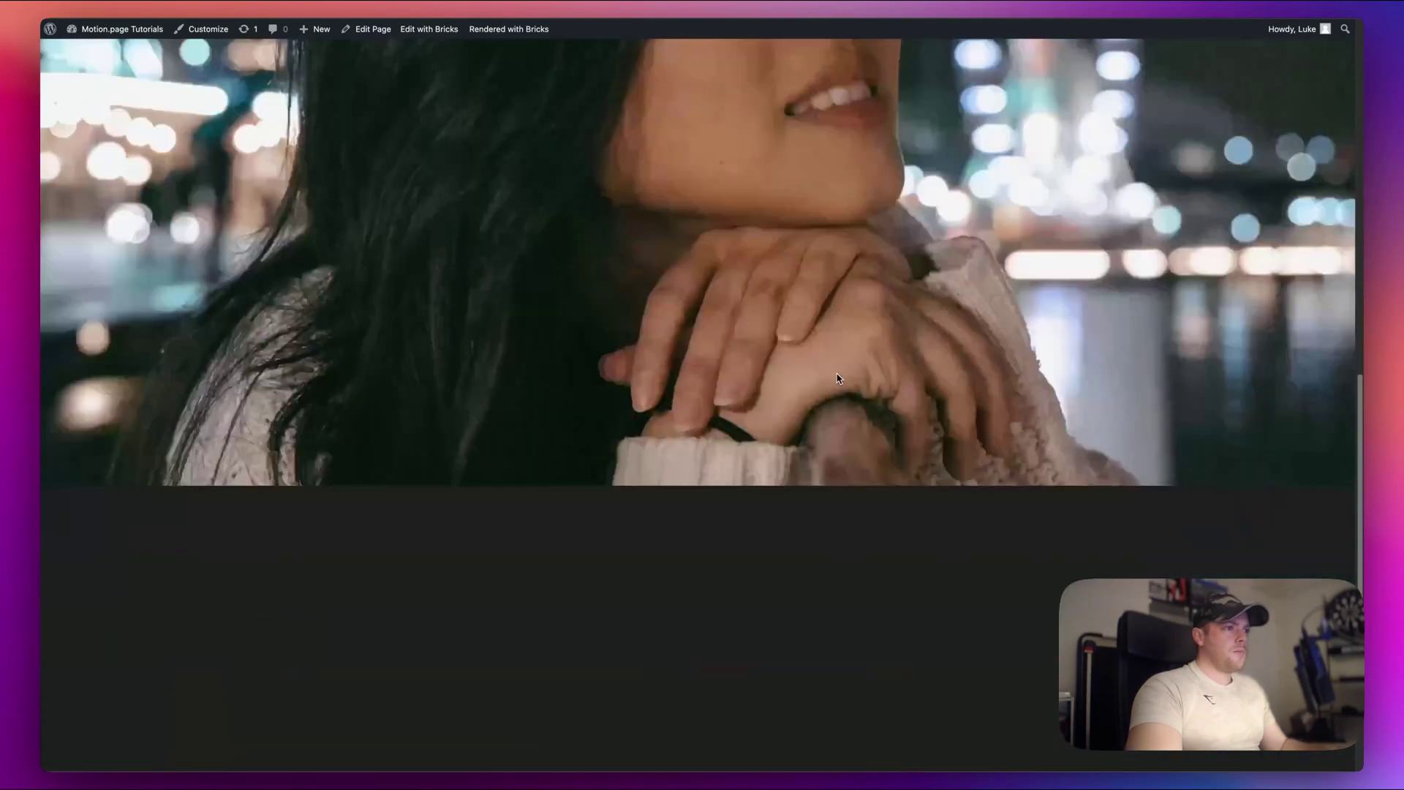
scroll(838, 377, "down", 6)
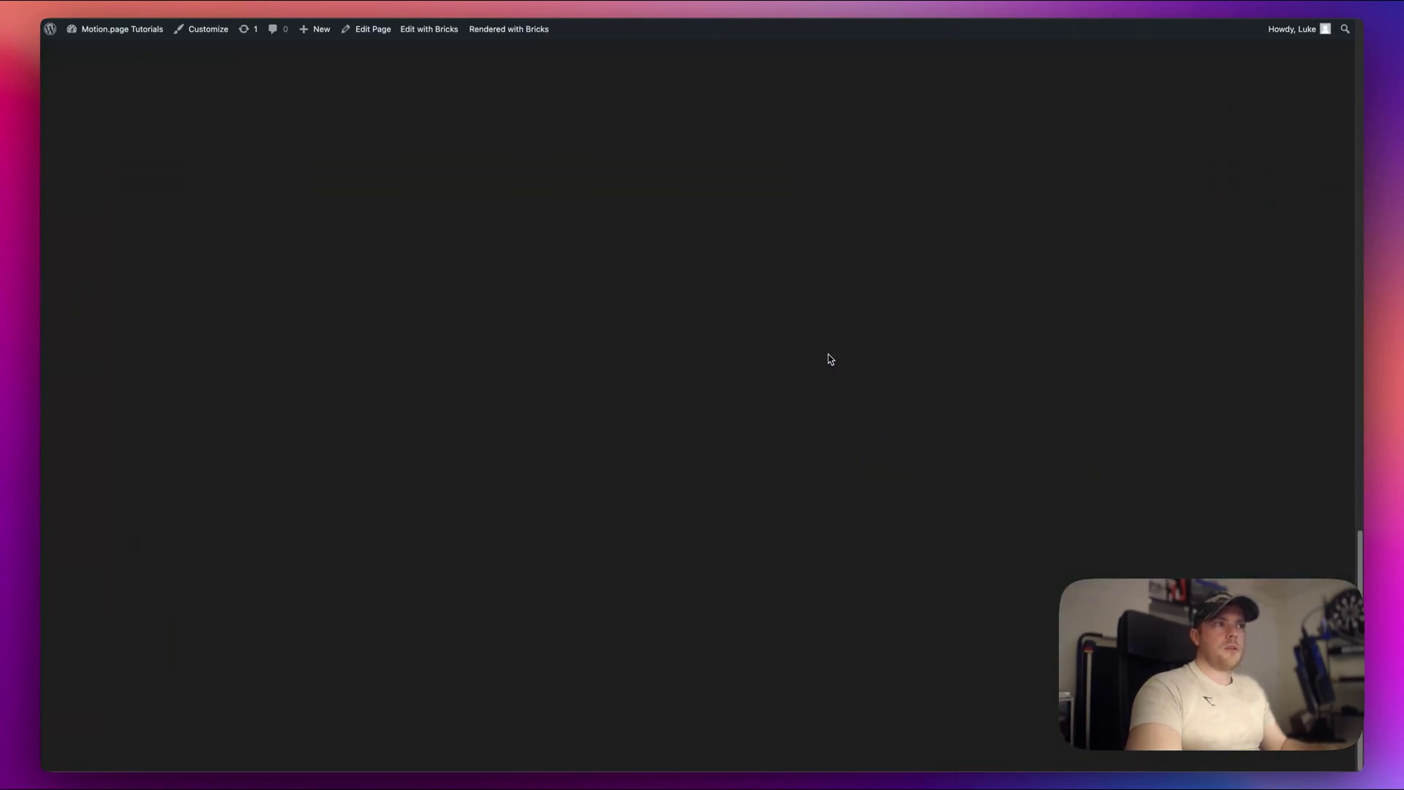
scroll(826, 358, "up", 10)
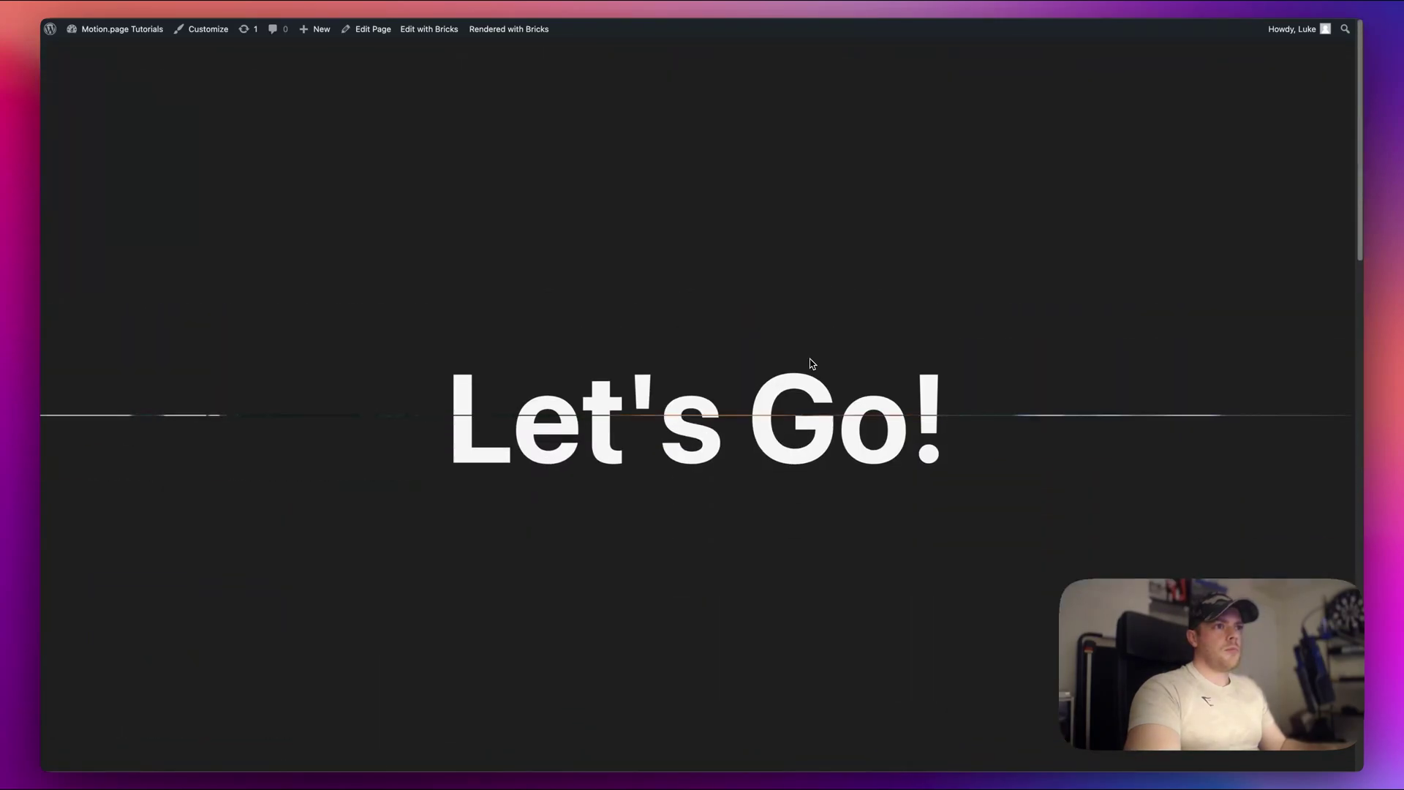